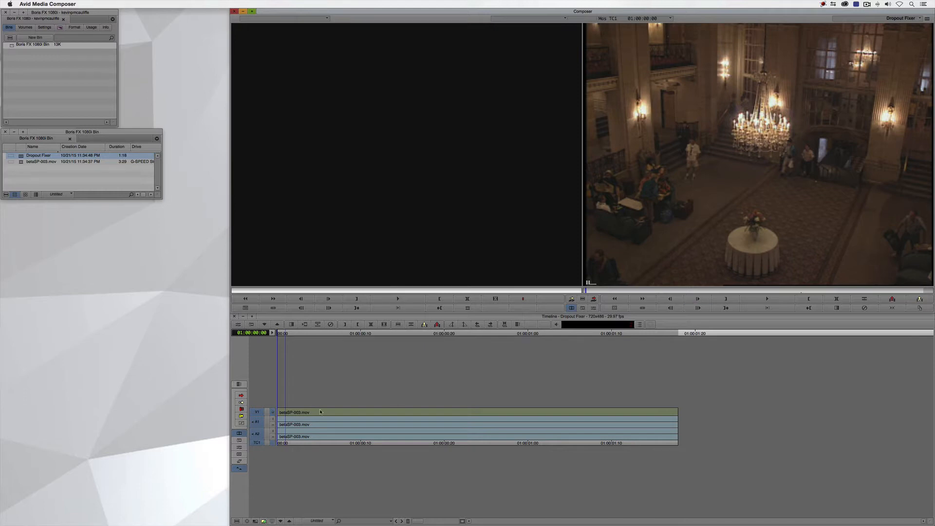
Park on the damaged frame at 01:00:00:10 and apply BCC Dropout Fixer from BCC Image Restoration to the betaSP-003.mov clip
{"action": "left_click_drag", "start_coordinate": [299, 417], "coordinate": [364, 433]}
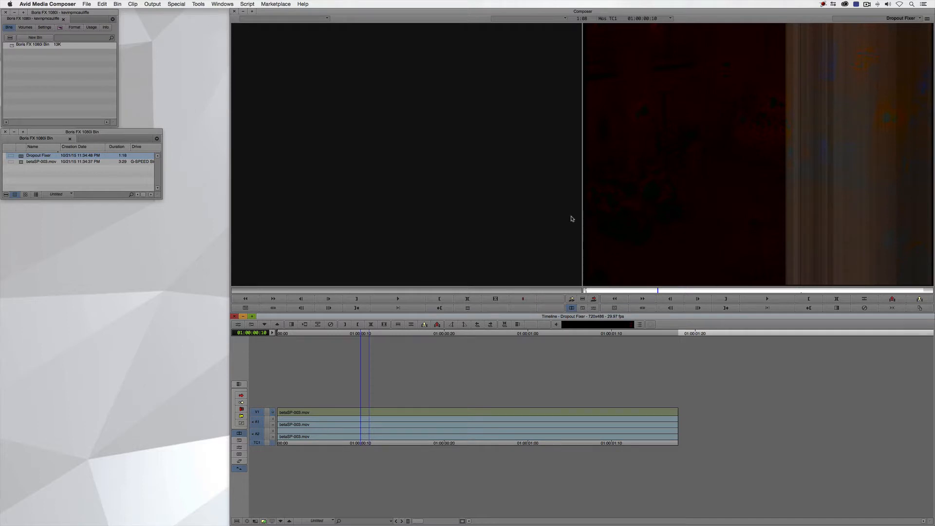
{"action": "key", "text": "super+8"}
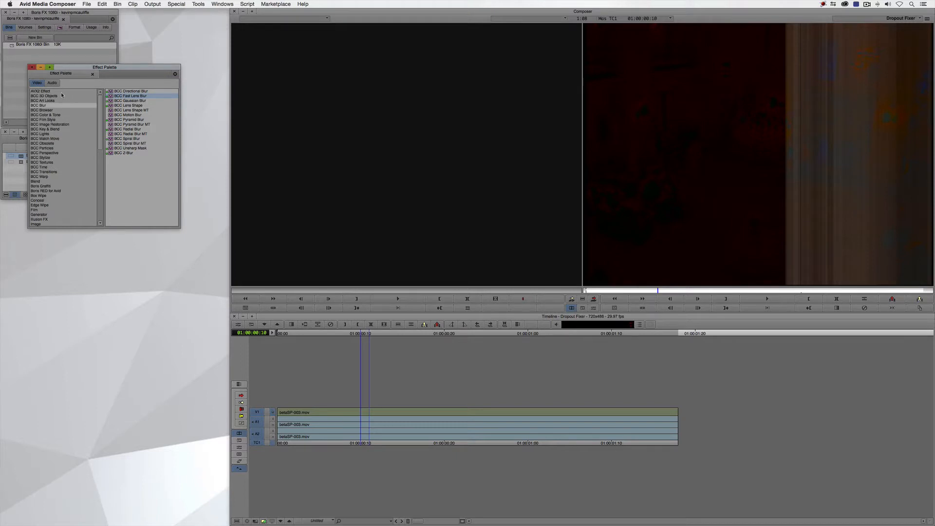
{"action": "left_click", "coordinate": [43, 125]}
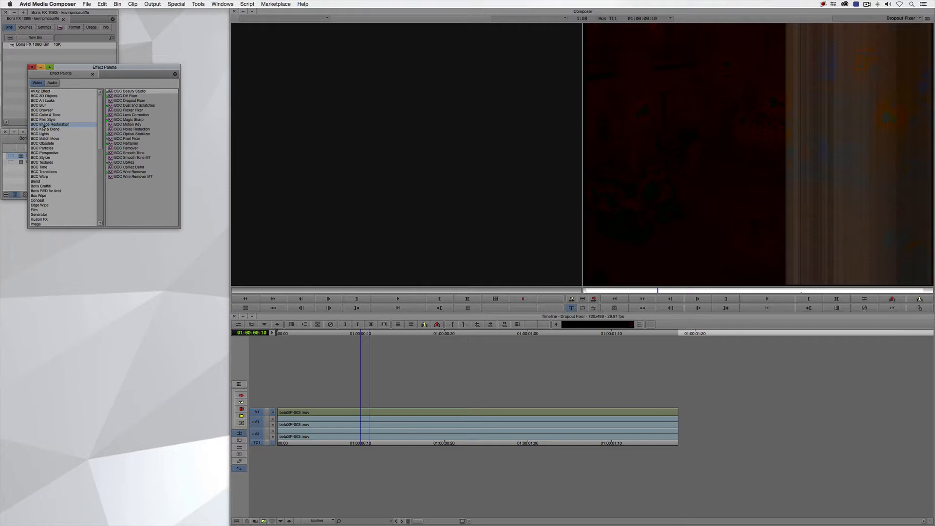
{"action": "left_click", "coordinate": [118, 101]}
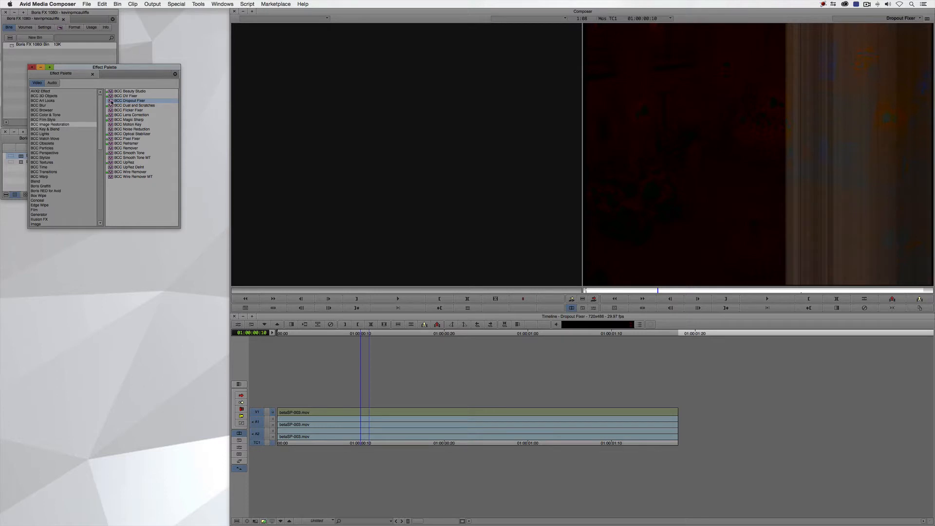
{"action": "left_click_drag", "start_coordinate": [110, 102], "coordinate": [368, 408]}
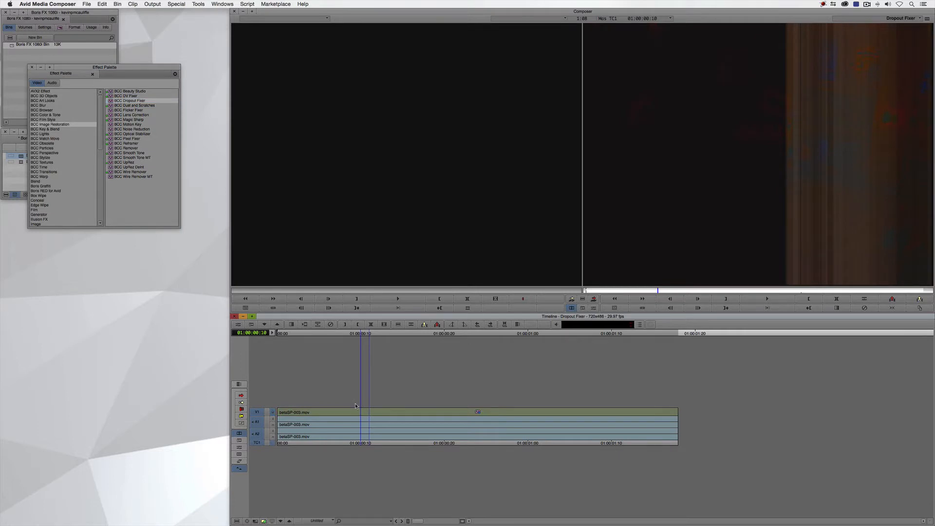
Set the Dropout Fixer's start frame to the current frame, 10, and place its dropout corner points outside the picture so they enclose the full image
{"action": "key", "text": "shift+F10"}
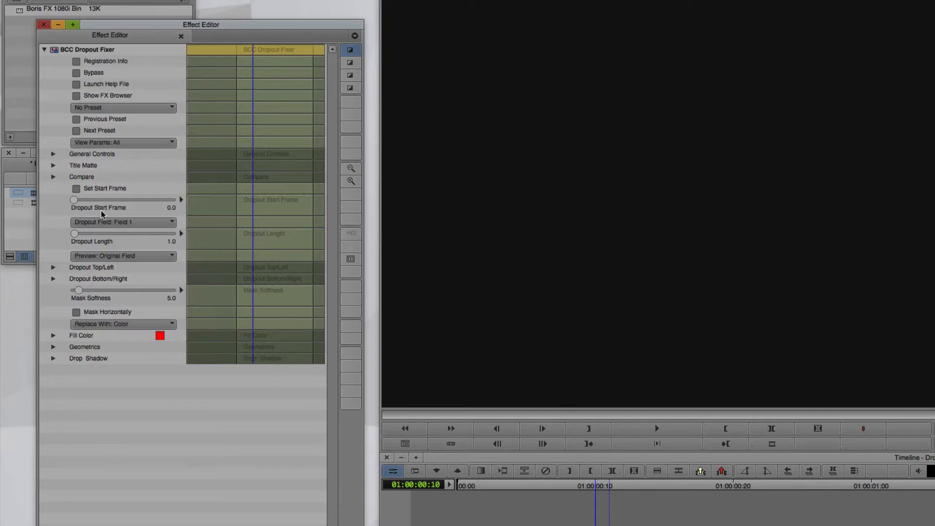
{"action": "left_click", "coordinate": [98, 189]}
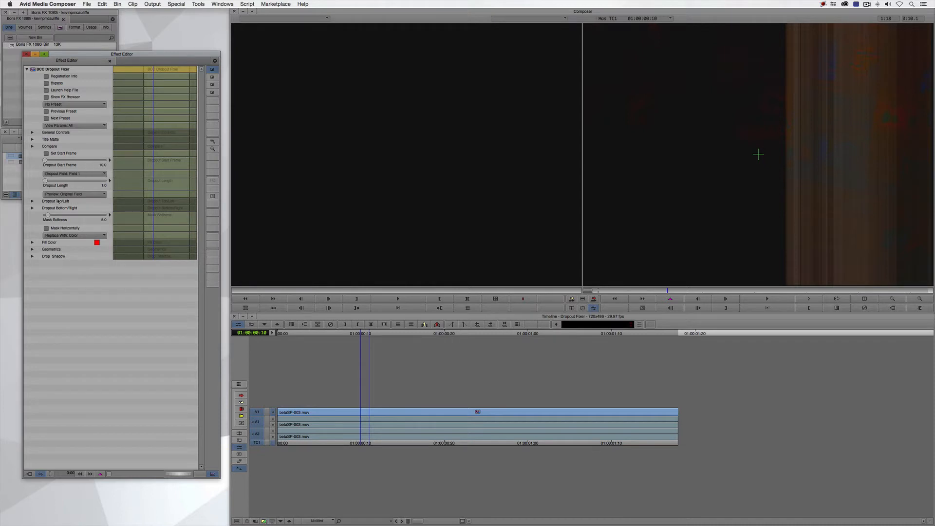
{"action": "left_click", "coordinate": [888, 301]}
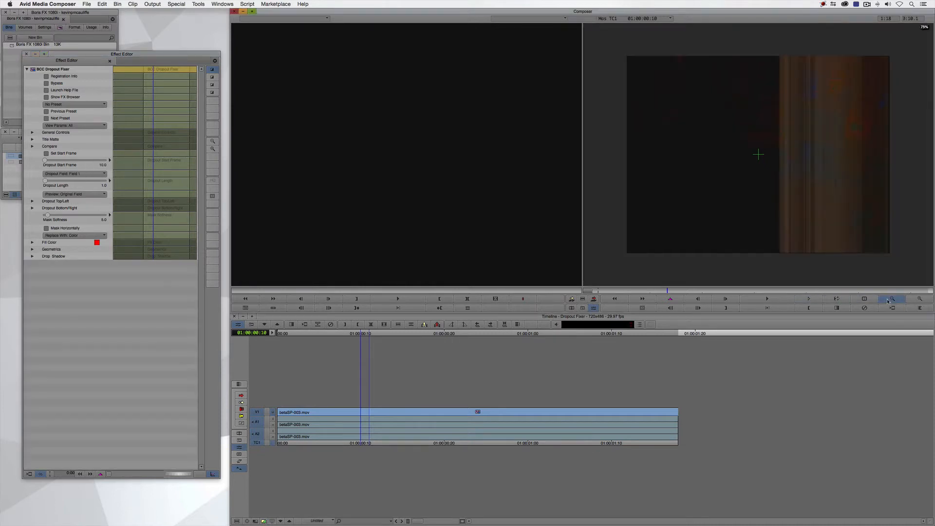
{"action": "left_click", "coordinate": [888, 300]}
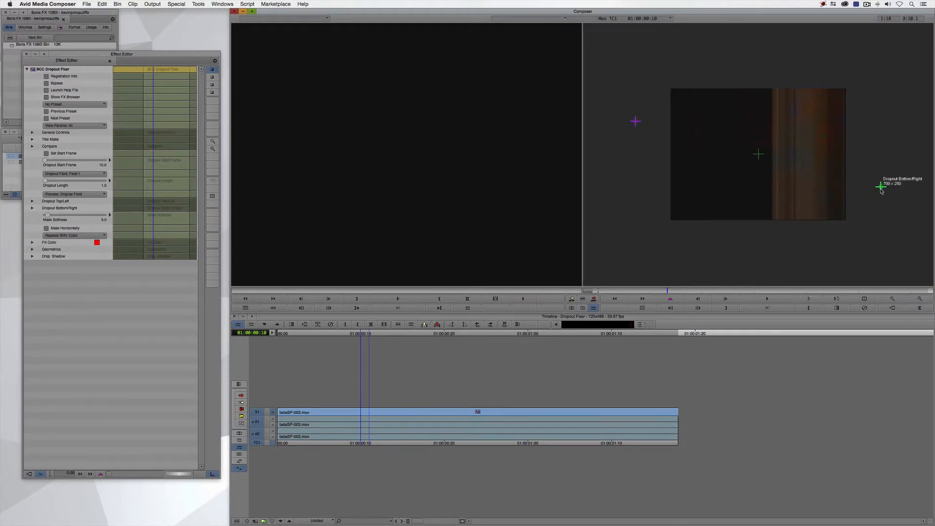
{"action": "left_click_drag", "start_coordinate": [635, 122], "coordinate": [657, 84]}
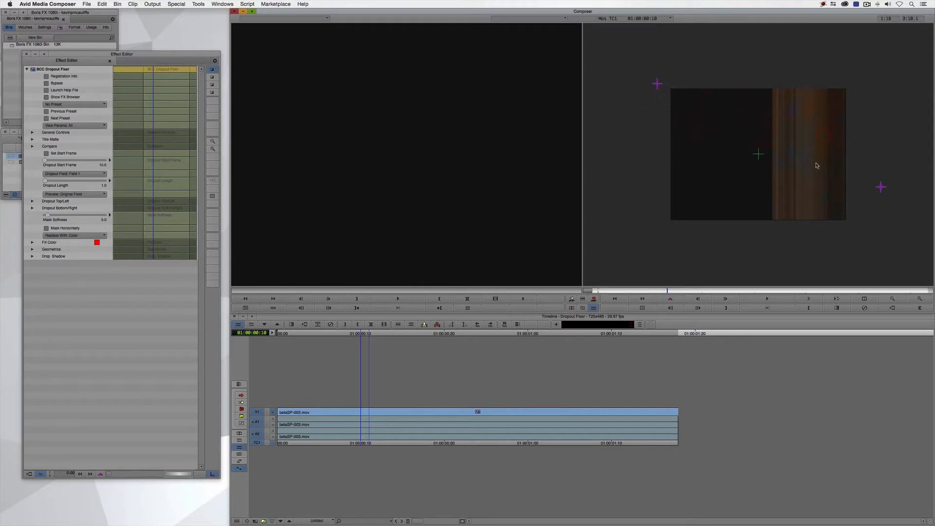
{"action": "left_click_drag", "start_coordinate": [880, 187], "coordinate": [858, 227]}
Set the Dropout Fixer's preview to Output and its replacement source to Nearest Field Back
{"action": "left_click", "coordinate": [76, 194]}
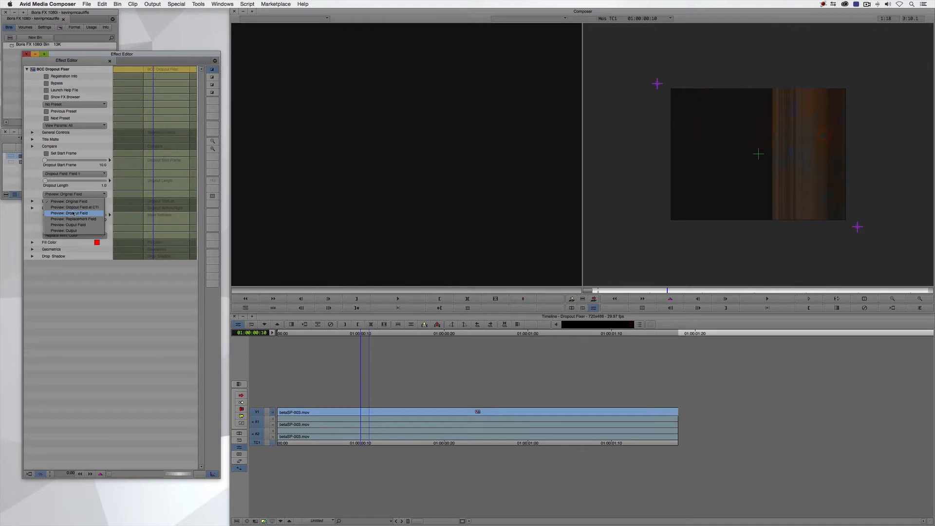
{"action": "left_click", "coordinate": [90, 232]}
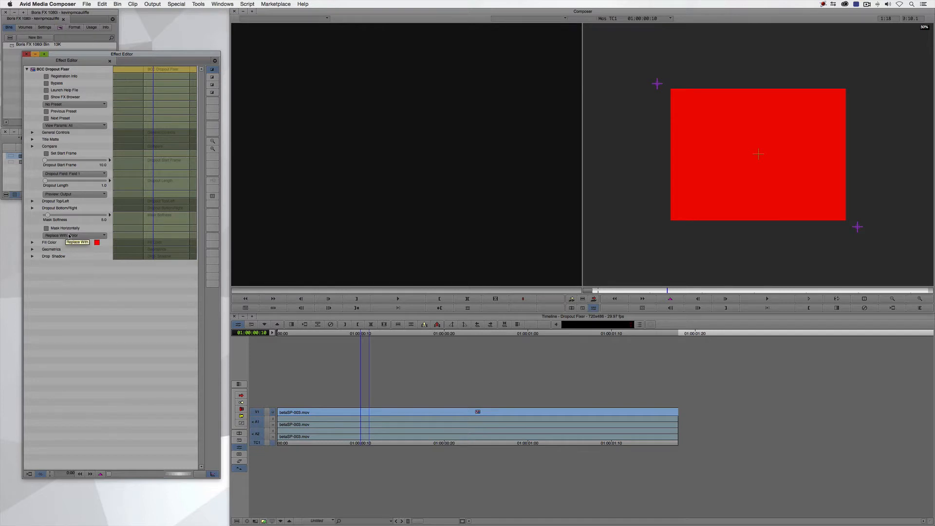
{"action": "left_click", "coordinate": [95, 236]}
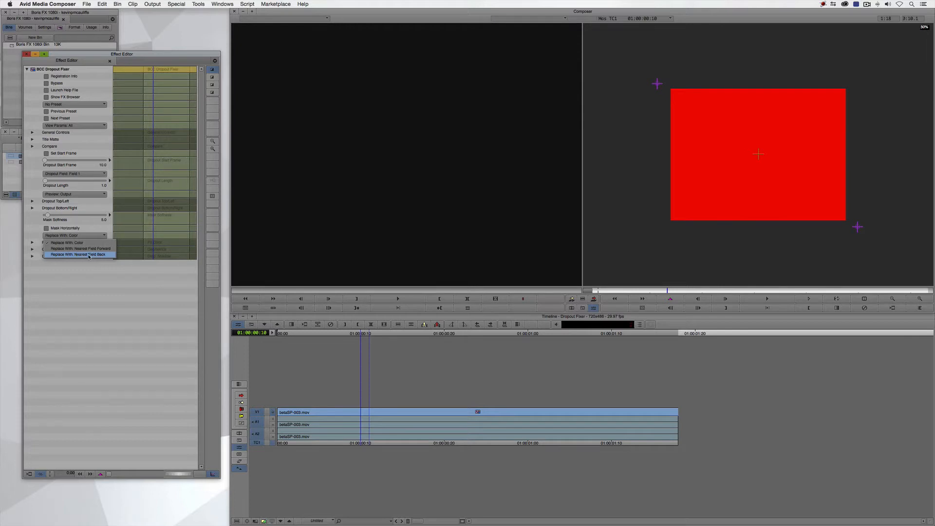
{"action": "left_click", "coordinate": [89, 255]}
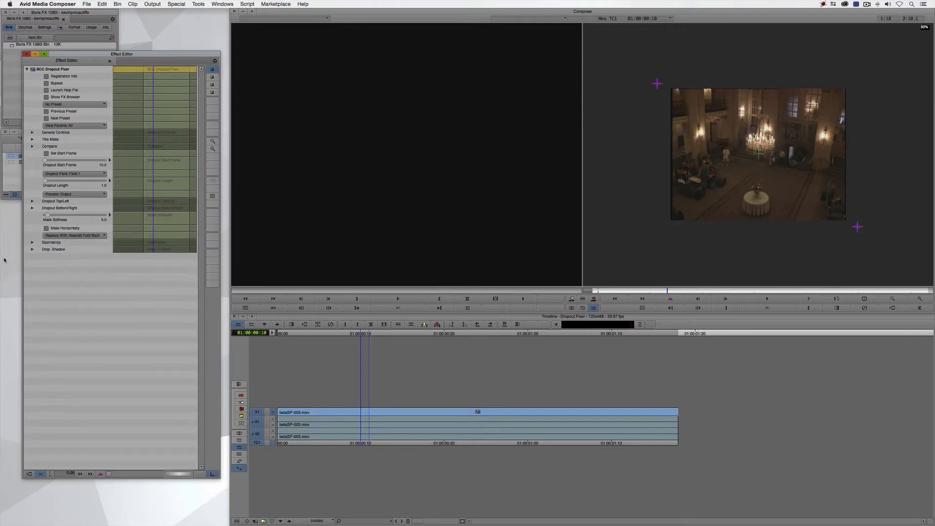
Check the neighbouring frames, park at 01:00:00:11 and stack a second BCC Dropout Fixer on the betaSP-003.mov clip
{"action": "left_click", "coordinate": [697, 299]}
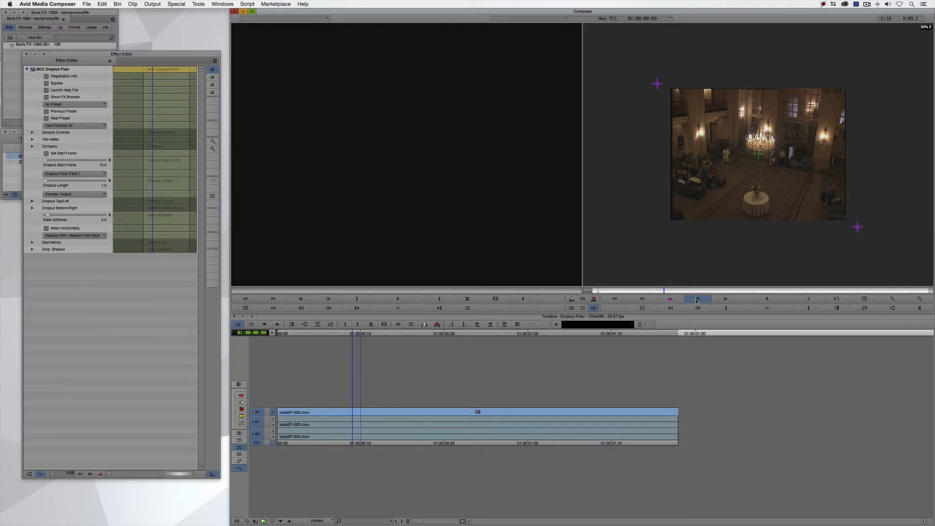
{"action": "left_click", "coordinate": [719, 301]}
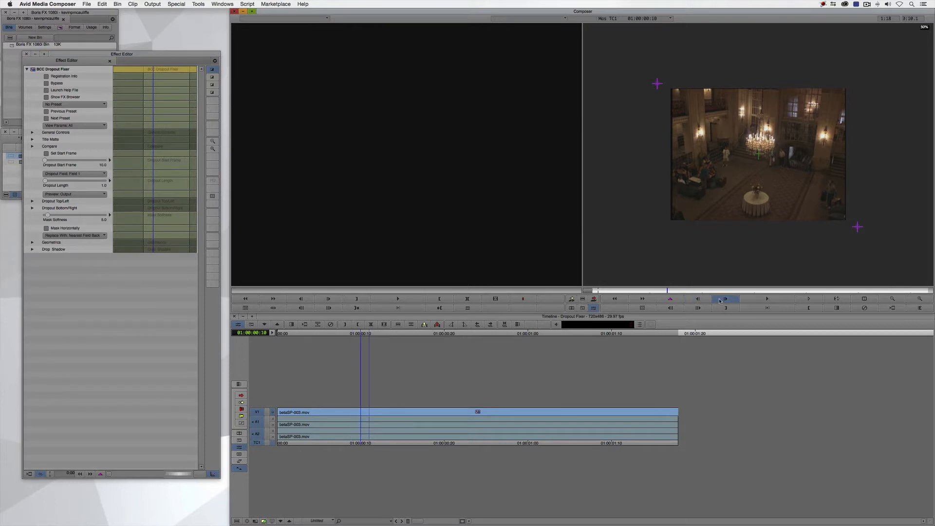
{"action": "left_click", "coordinate": [719, 300]}
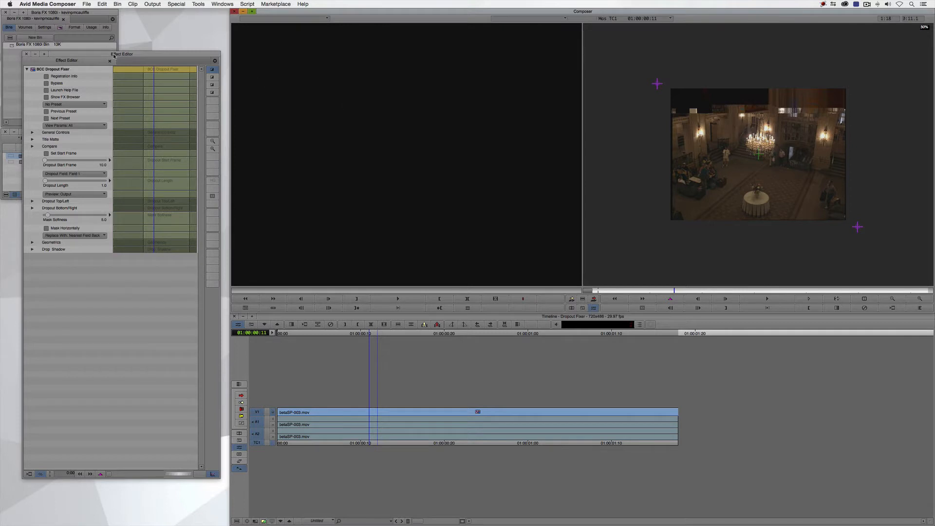
{"action": "left_click_drag", "start_coordinate": [112, 54], "coordinate": [88, 228]}
{"action": "left_click_drag", "start_coordinate": [111, 103], "coordinate": [507, 292]}
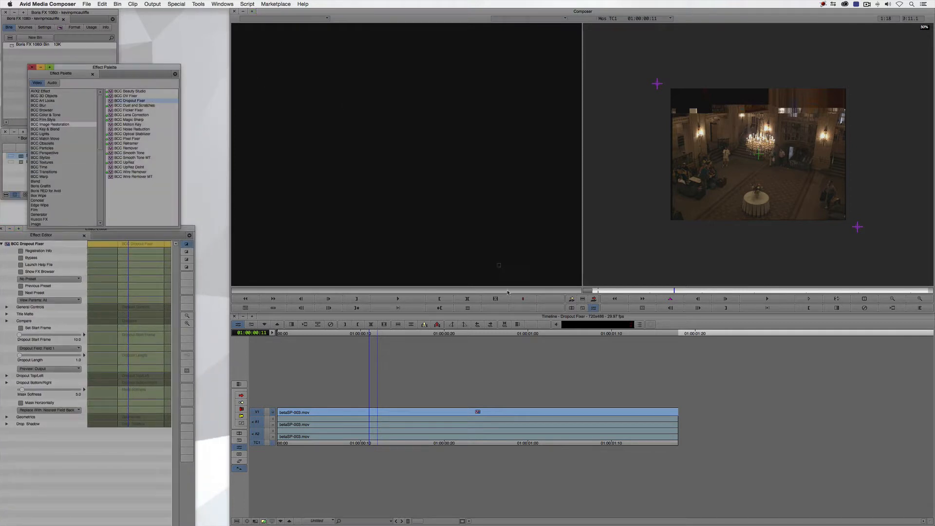
{"action": "left_click_drag", "start_coordinate": [444, 378], "coordinate": [372, 414]}
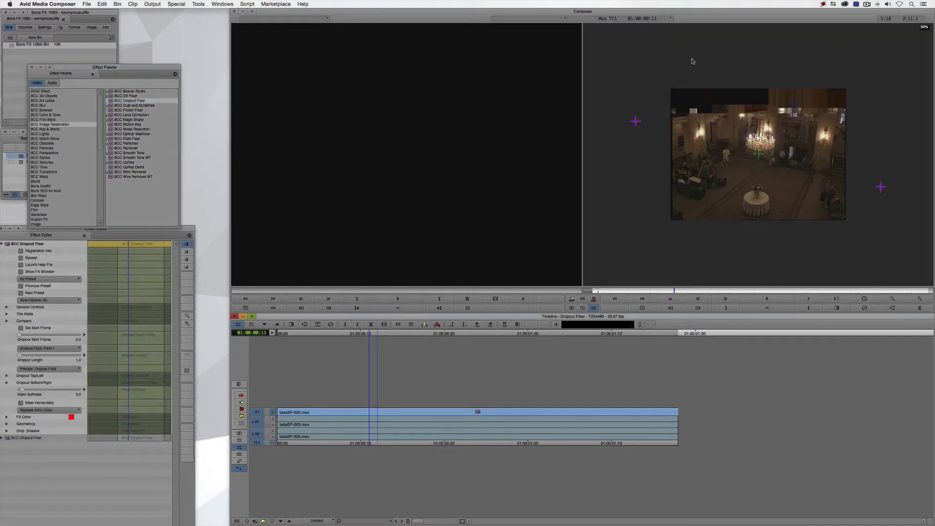
Fit the second Dropout Fixer's corner points around the damaged strip across the top of the picture and set its start frame to frame 11
{"action": "left_click_drag", "start_coordinate": [636, 122], "coordinate": [658, 82]}
{"action": "left_click_drag", "start_coordinate": [881, 187], "coordinate": [855, 127]}
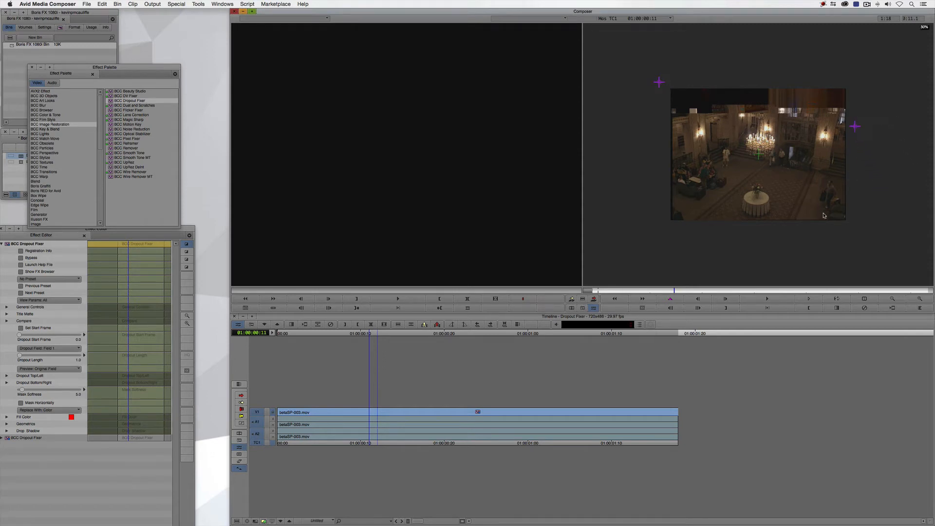
{"action": "left_click", "coordinate": [112, 232]}
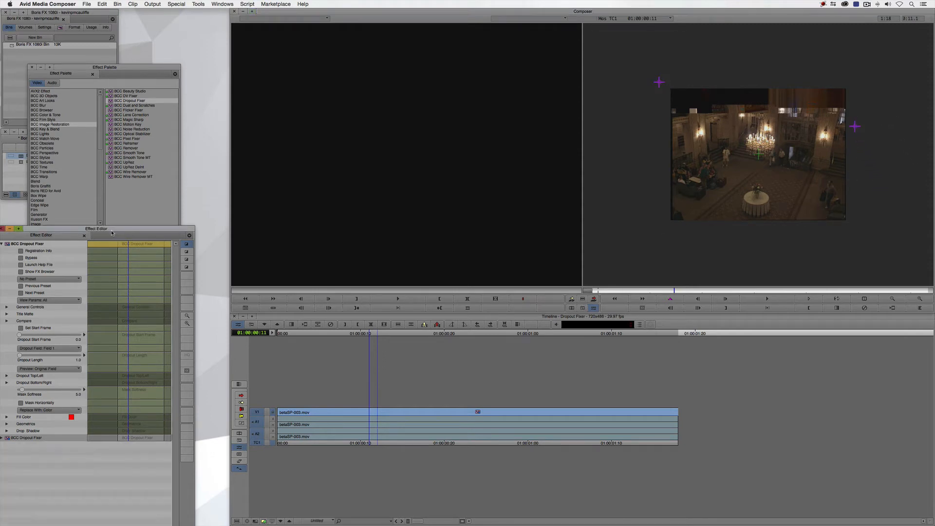
{"action": "left_click_drag", "start_coordinate": [112, 232], "coordinate": [132, 174]}
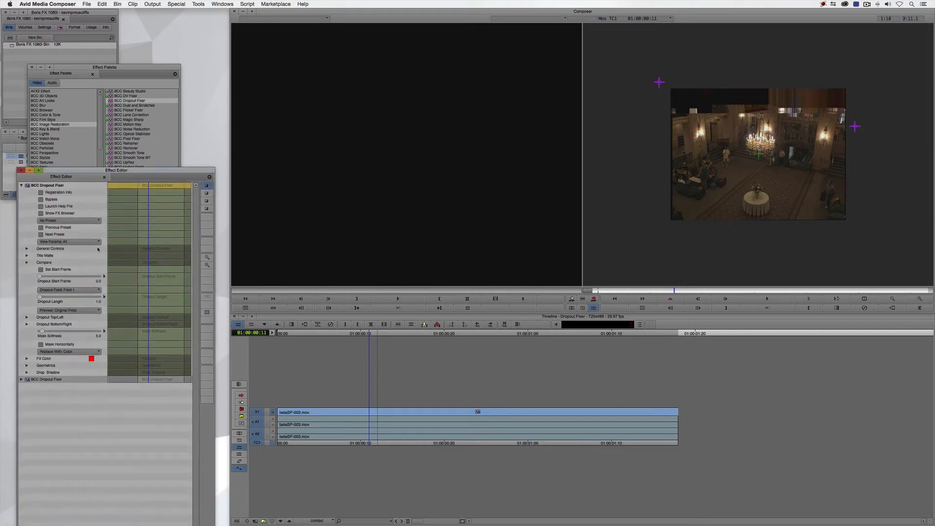
{"action": "left_click", "coordinate": [41, 269]}
Set the second Dropout Fixer's preview to Output and its replacement source to Nearest Field Forward, and close the effect settings
{"action": "left_click", "coordinate": [69, 311]}
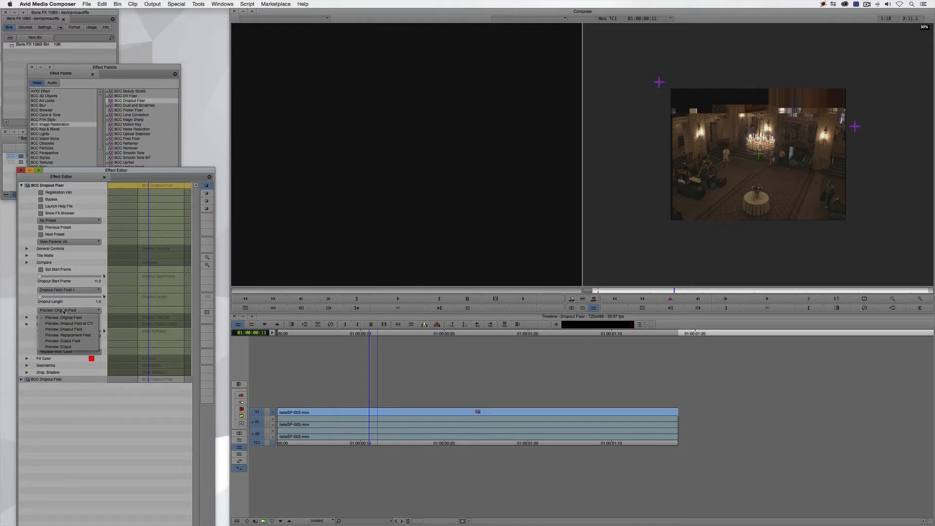
{"action": "left_click", "coordinate": [60, 347]}
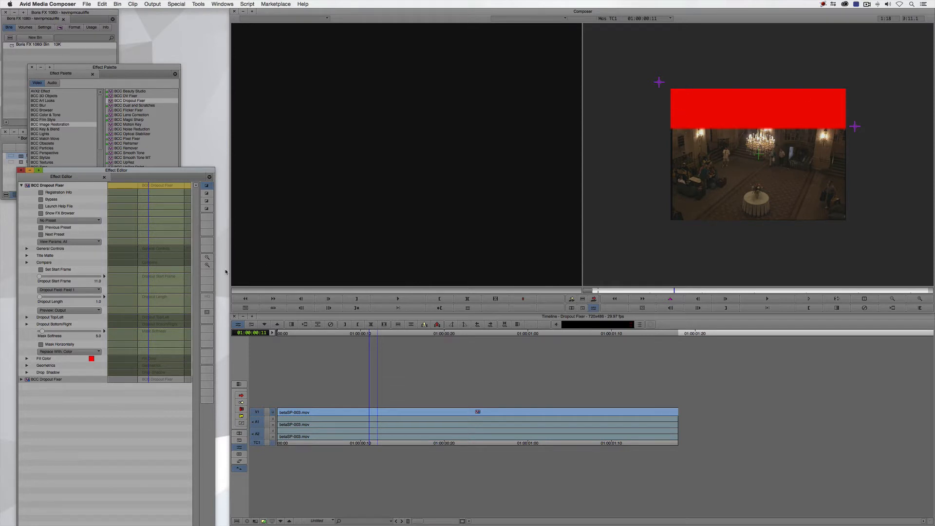
{"action": "left_click", "coordinate": [62, 350]}
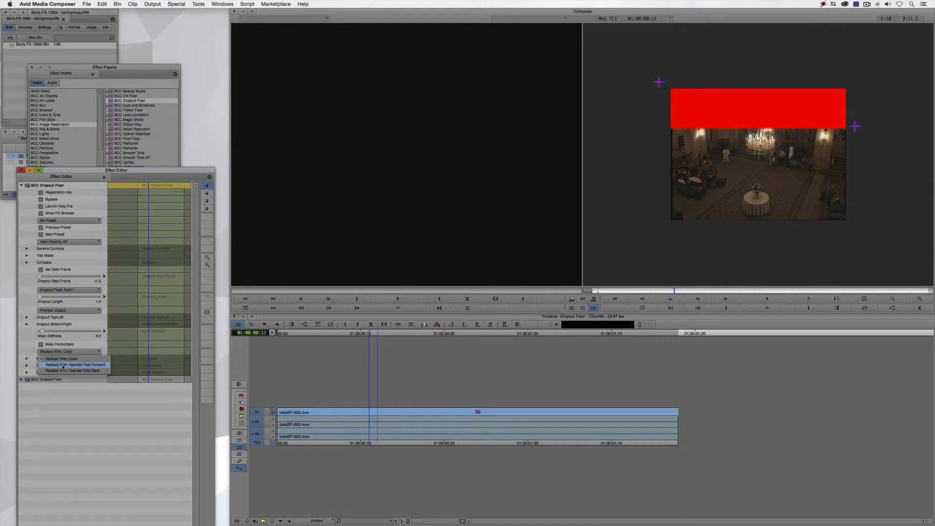
{"action": "left_click", "coordinate": [63, 365]}
{"action": "key", "text": "super+w"}
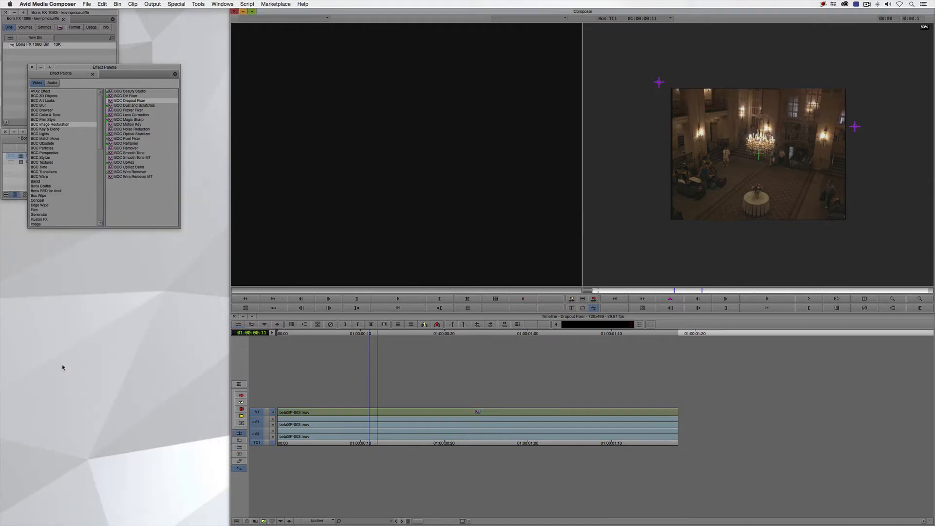
Render the clip's effect to the default drive and play the repaired sequence from its start
{"action": "key", "text": "F9"}
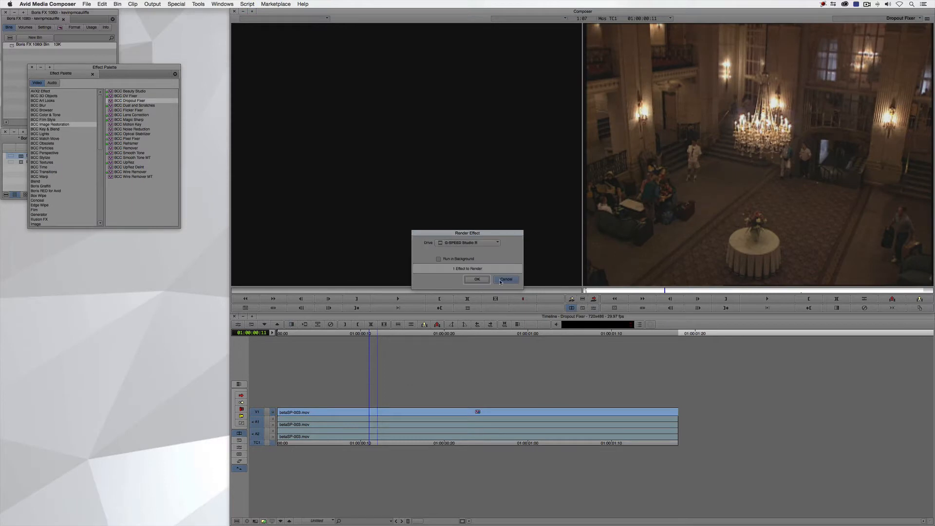
{"action": "left_click", "coordinate": [468, 282]}
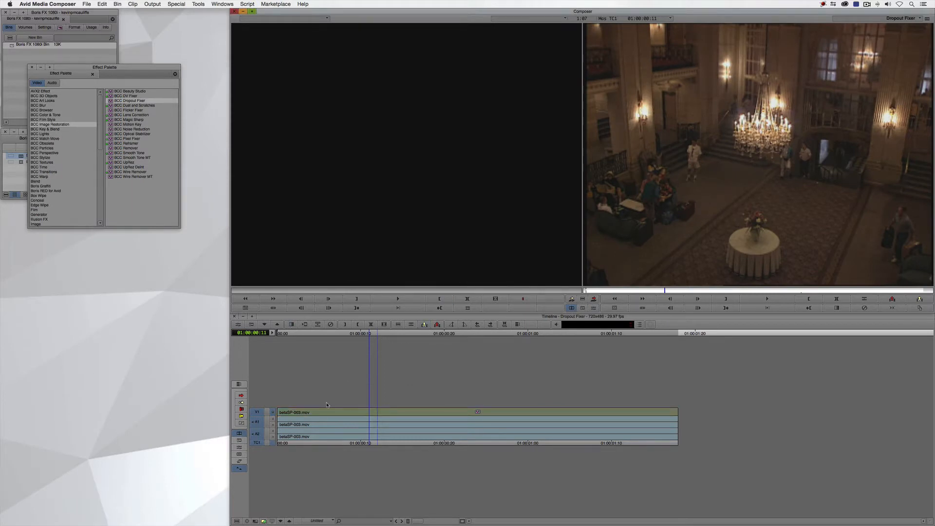
{"action": "left_click_drag", "start_coordinate": [288, 379], "coordinate": [279, 379]}
{"action": "key", "text": "space"}
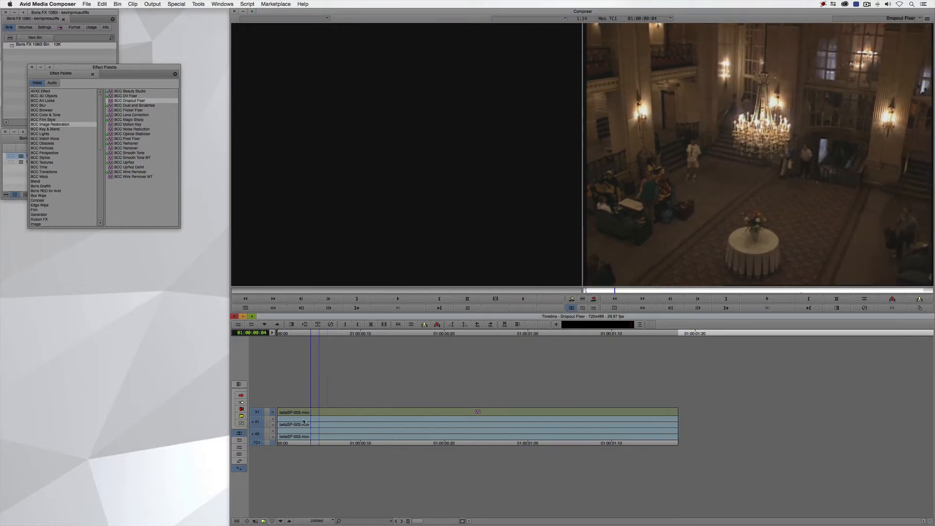
Step into the clip's nest to play the unrepaired source, and step back out to replay the repaired sequence from the start
{"action": "left_click", "coordinate": [281, 521]}
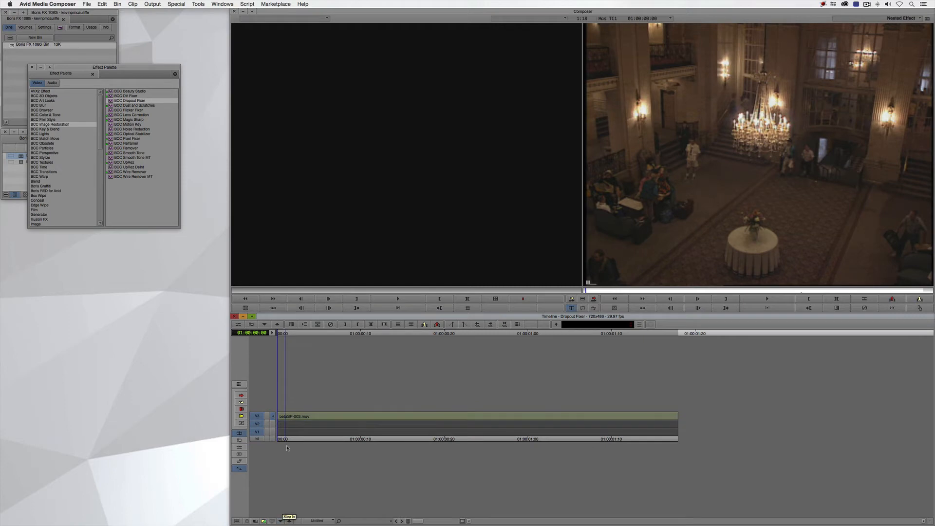
{"action": "key", "text": "space"}
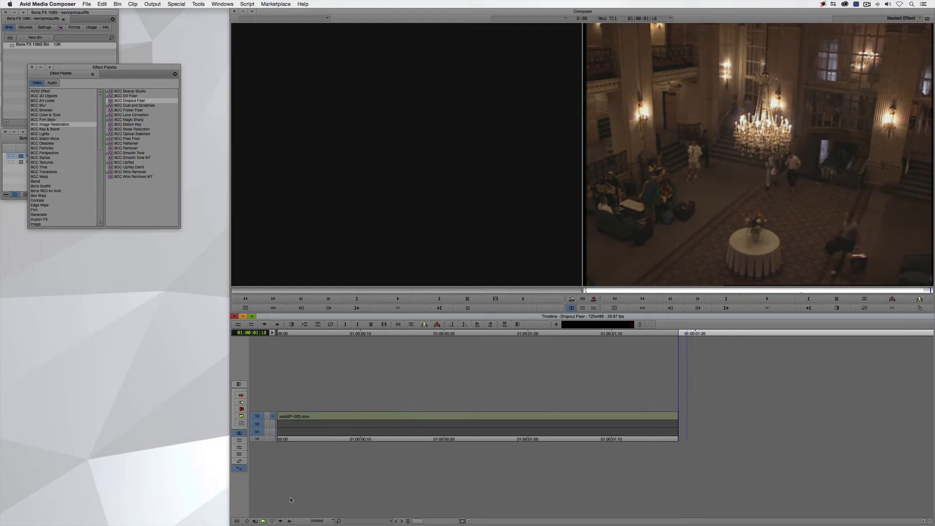
{"action": "left_click", "coordinate": [290, 521]}
{"action": "left_click", "coordinate": [289, 521]}
{"action": "left_click_drag", "start_coordinate": [312, 442], "coordinate": [252, 431]}
{"action": "key", "text": "space"}
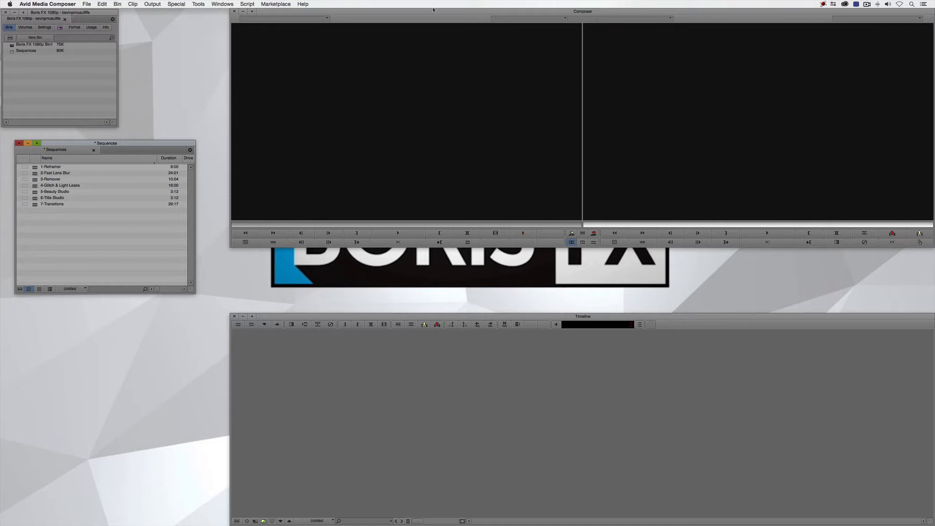
Load the 1-Reframer sequence and apply BCC Reframer from the BCC Image Restoration category to the vertical video clip
{"action": "double_click", "coordinate": [29, 168]}
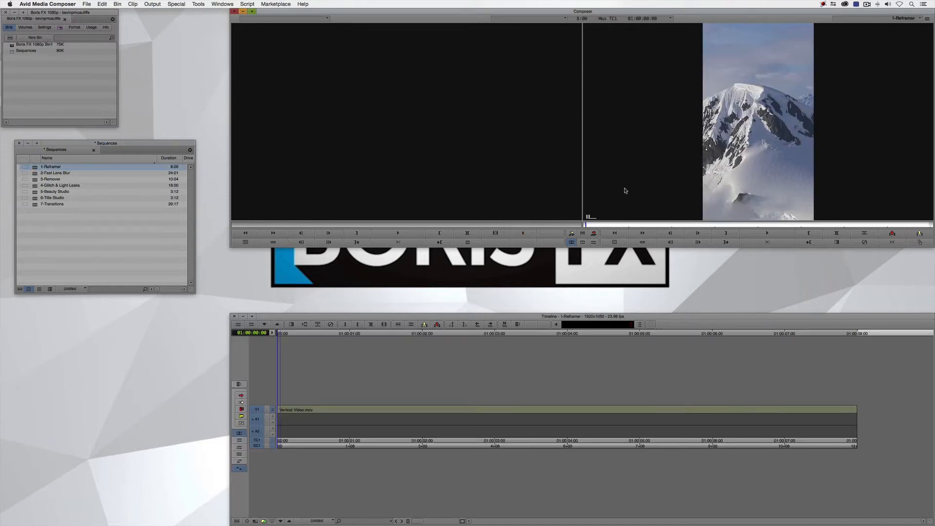
{"action": "left_click_drag", "start_coordinate": [416, 419], "coordinate": [256, 430]}
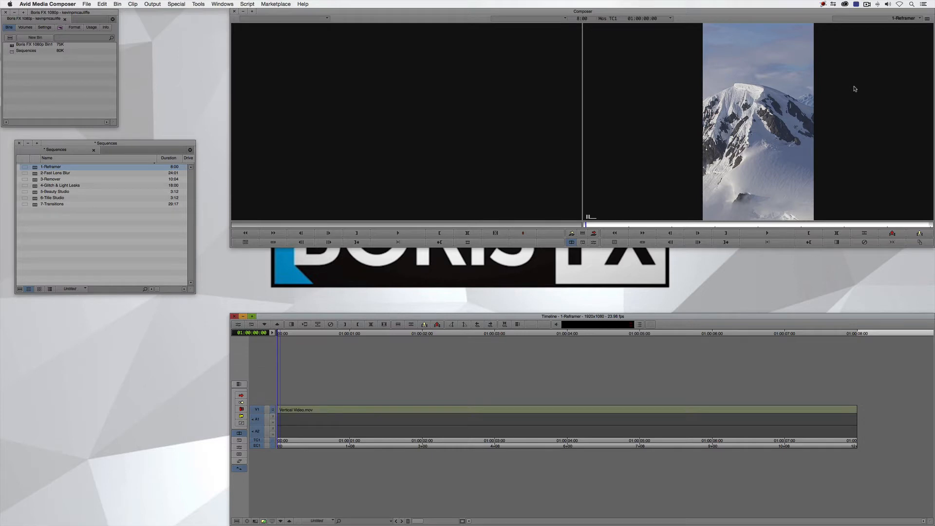
{"action": "key", "text": "super+8"}
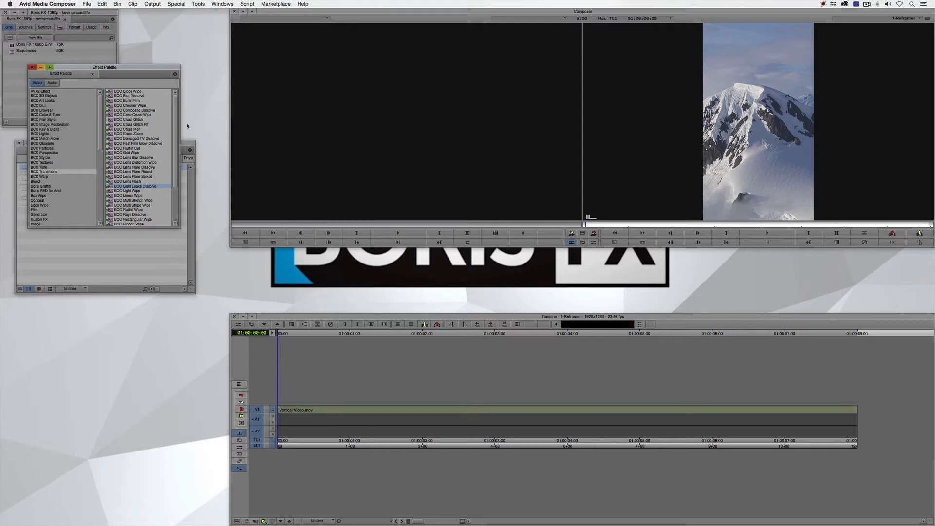
{"action": "left_click", "coordinate": [54, 125]}
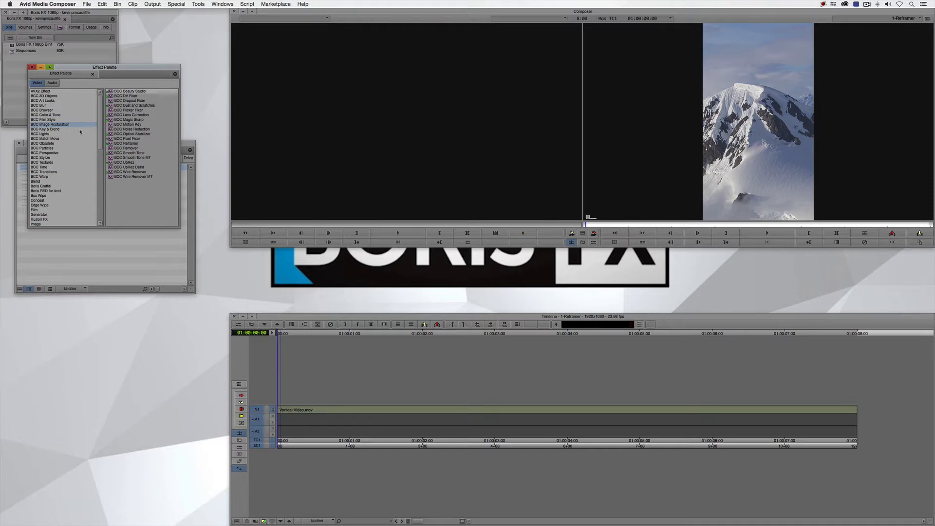
{"action": "left_click", "coordinate": [112, 144]}
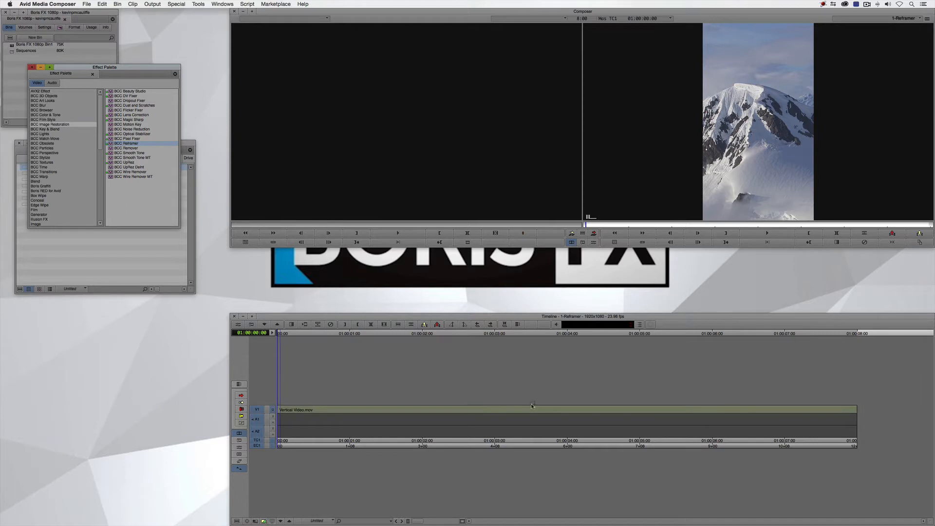
{"action": "left_click_drag", "start_coordinate": [532, 406], "coordinate": [530, 407]}
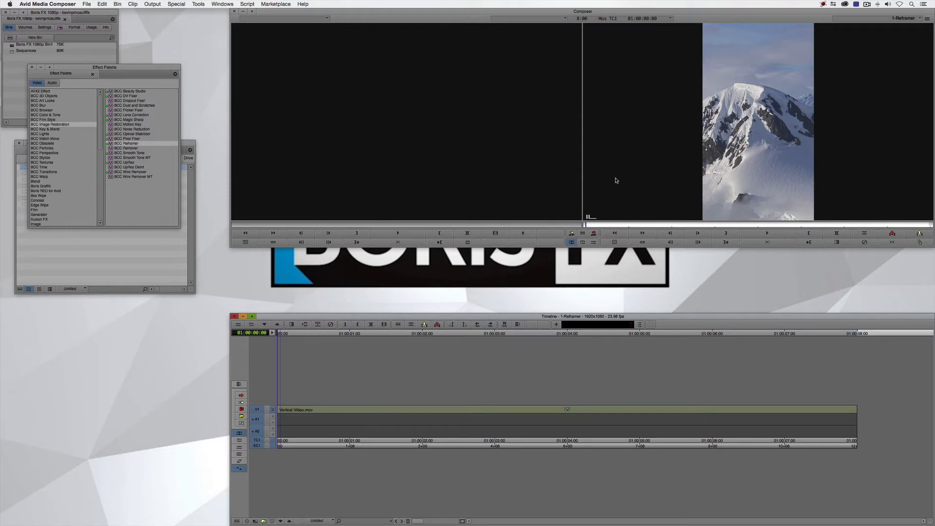
Open the vertical clip's Reframer settings and set the foreground's Crop Source Width to about 31.32
{"action": "left_click", "coordinate": [553, 412]}
{"action": "key", "text": "shift+F10"}
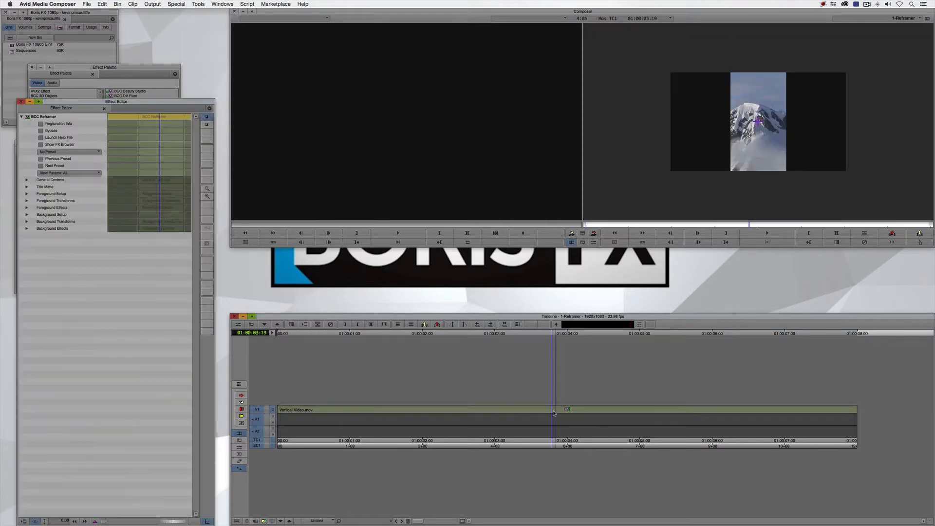
{"action": "left_click", "coordinate": [553, 412]}
{"action": "left_click", "coordinate": [920, 234]}
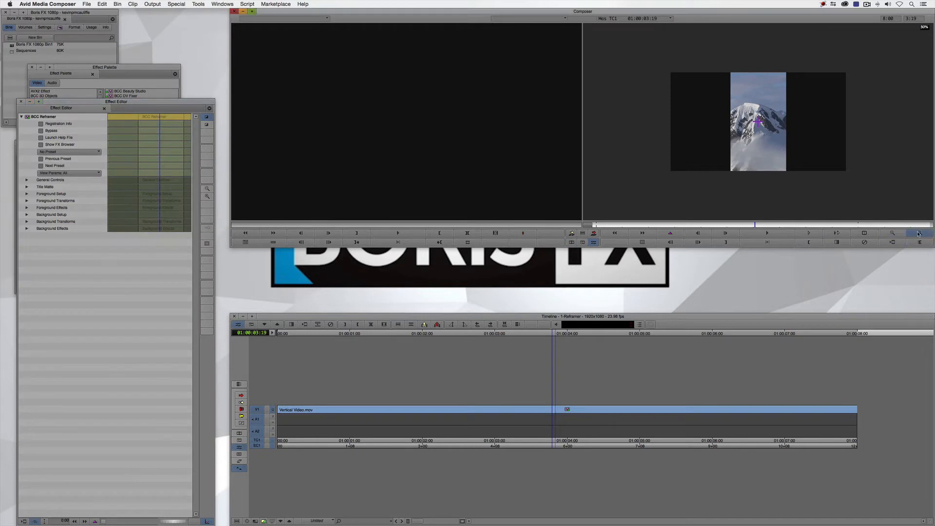
{"action": "left_click", "coordinate": [926, 236]}
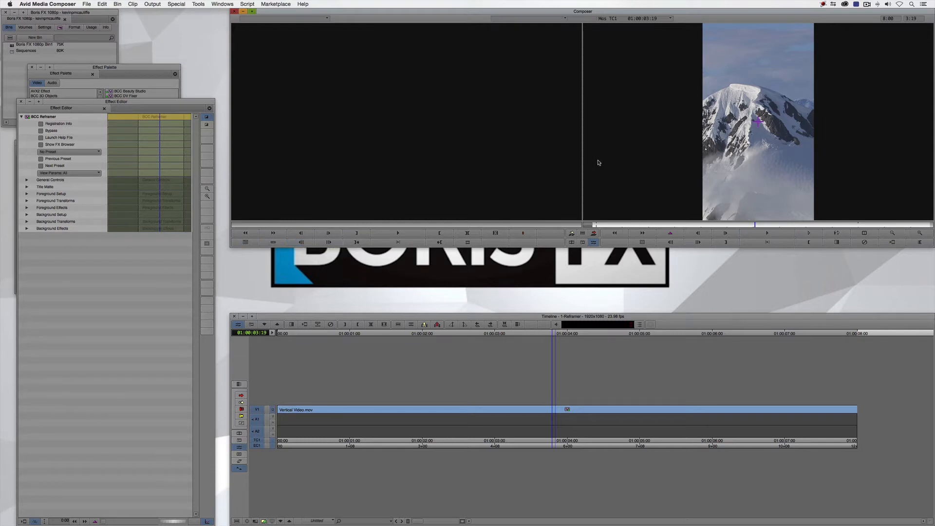
{"action": "left_click", "coordinate": [28, 193]}
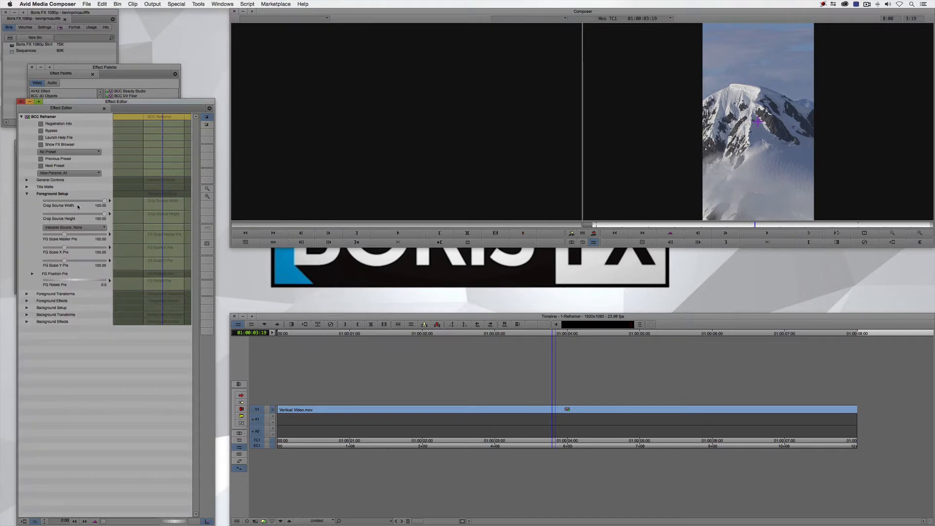
{"action": "left_click_drag", "start_coordinate": [105, 201], "coordinate": [65, 207]}
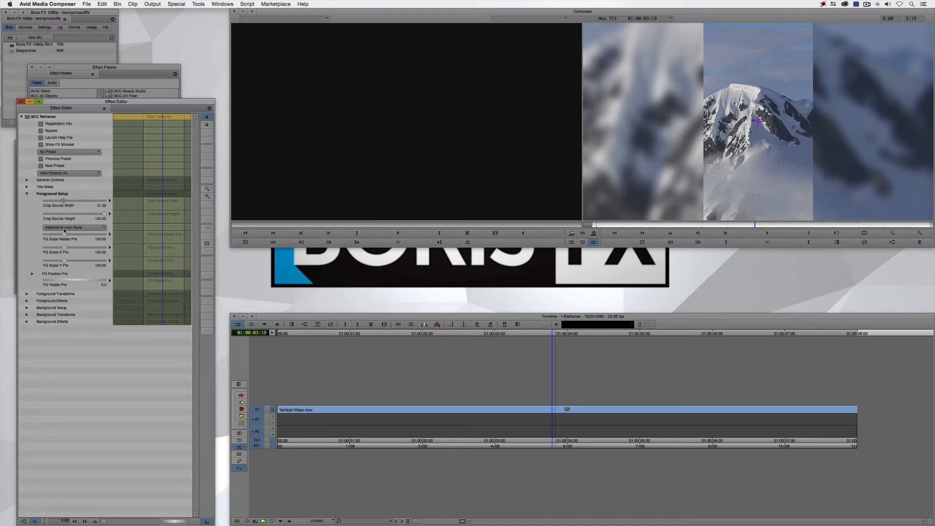
Try the Rotate 90 source interpretation on the foreground and set it back to None
{"action": "left_click", "coordinate": [70, 227]}
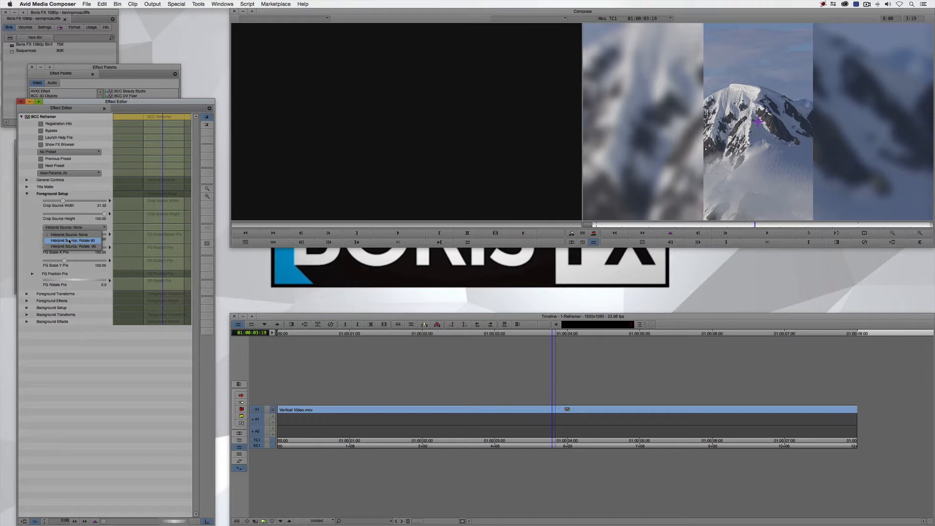
{"action": "left_click", "coordinate": [69, 241]}
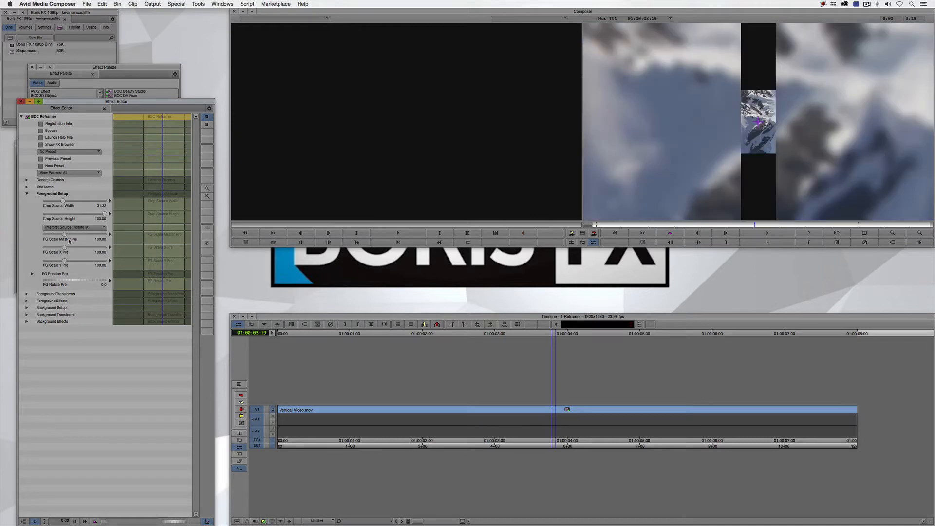
{"action": "left_click", "coordinate": [73, 228]}
{"action": "left_click", "coordinate": [71, 235]}
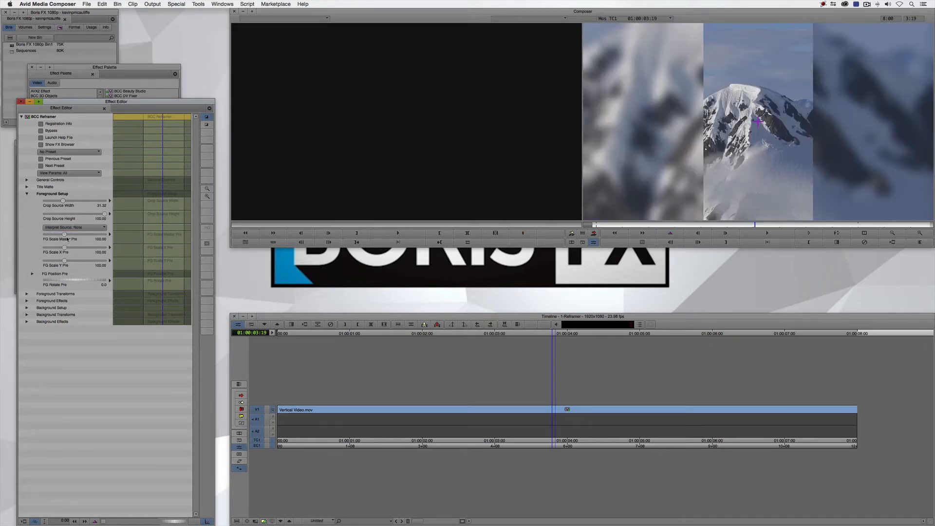
Try changing the foreground's scale and horizontal position in its setup and transforms, undoing each change
{"action": "left_click_drag", "start_coordinate": [64, 234], "coordinate": [66, 237]}
{"action": "left_click", "coordinate": [27, 294]}
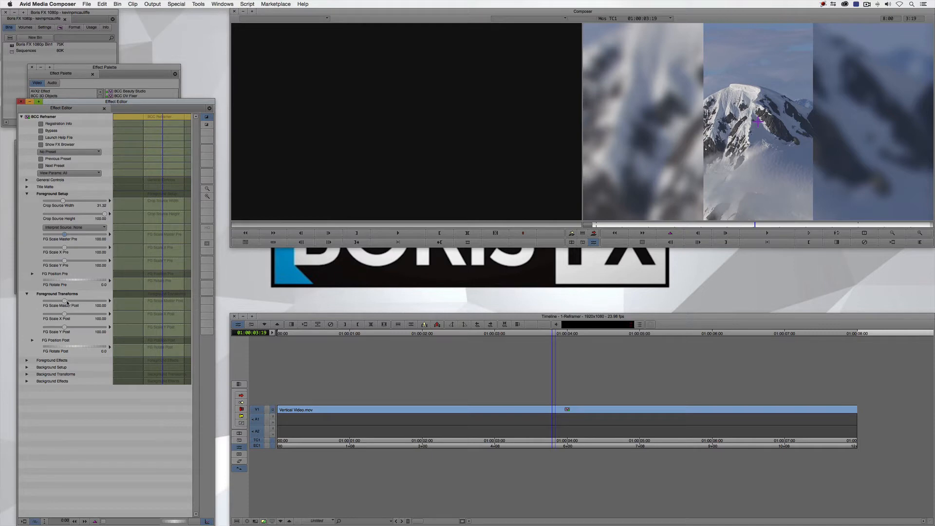
{"action": "left_click_drag", "start_coordinate": [67, 302], "coordinate": [66, 315]}
{"action": "key", "text": "super+z"}
{"action": "left_click_drag", "start_coordinate": [67, 314], "coordinate": [65, 315]}
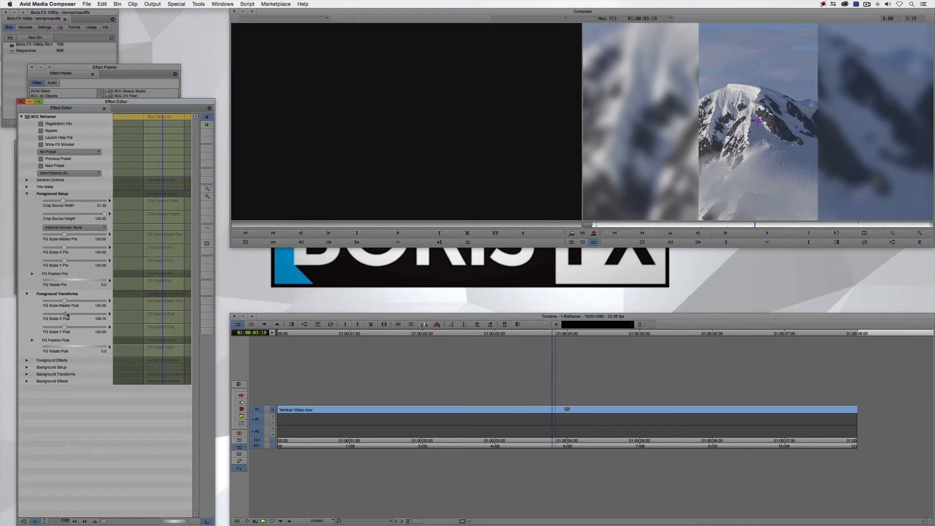
{"action": "left_click", "coordinate": [33, 341]}
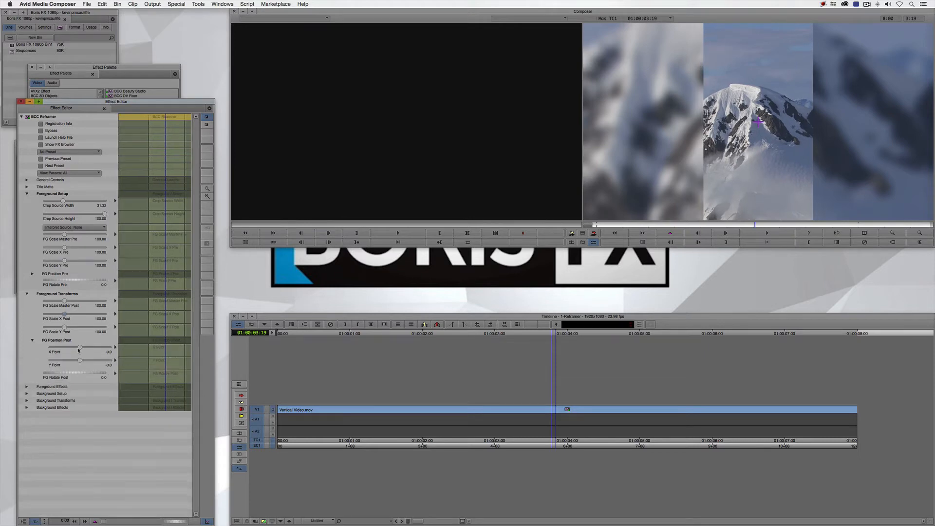
{"action": "left_click_drag", "start_coordinate": [78, 349], "coordinate": [72, 349]}
{"action": "key", "text": "super+z"}
Enable the foreground's drop shadow, leave effect mode and play the reframed sequence from the start
{"action": "left_click", "coordinate": [27, 387]}
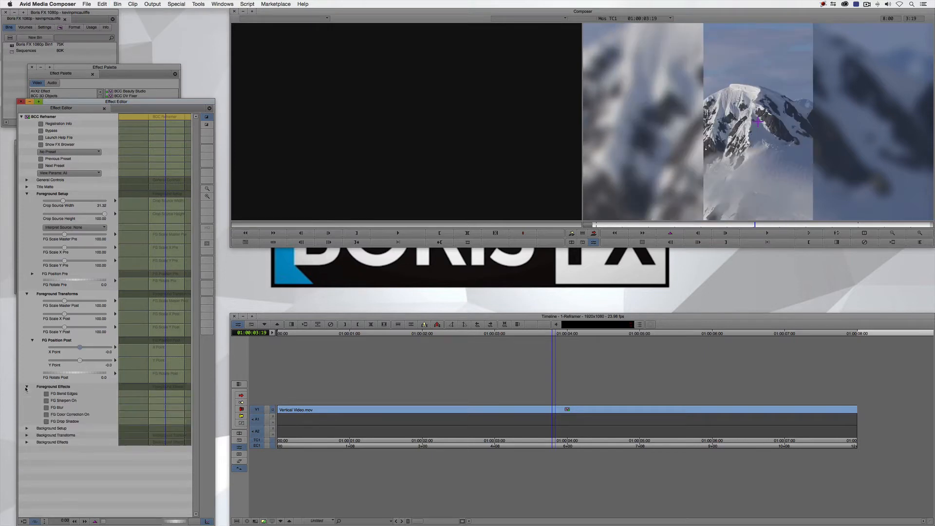
{"action": "left_click", "coordinate": [47, 422]}
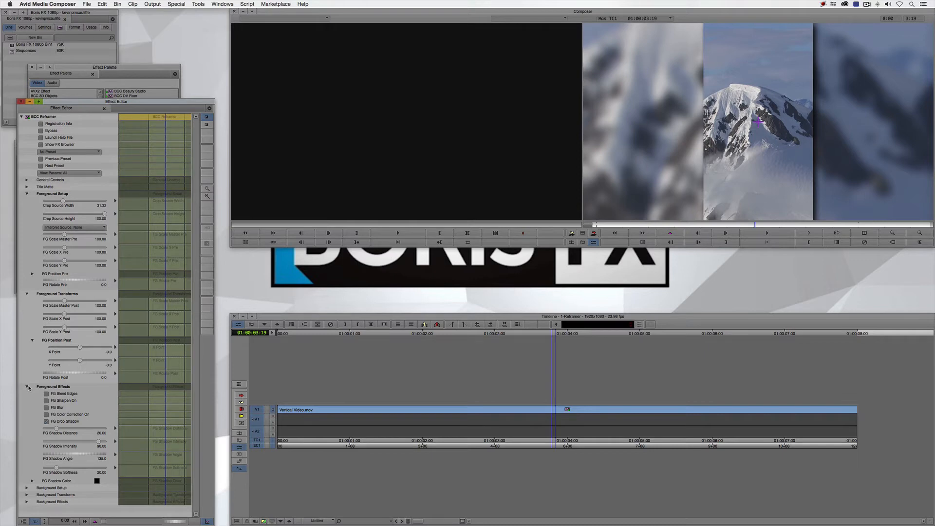
{"action": "left_click", "coordinate": [239, 433]}
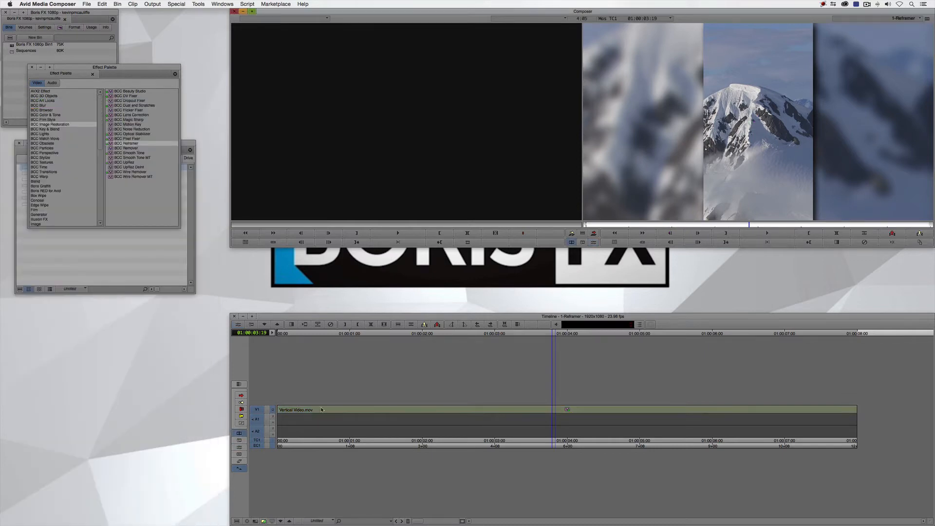
{"action": "left_click_drag", "start_coordinate": [341, 419], "coordinate": [241, 416]}
{"action": "key", "text": "space"}
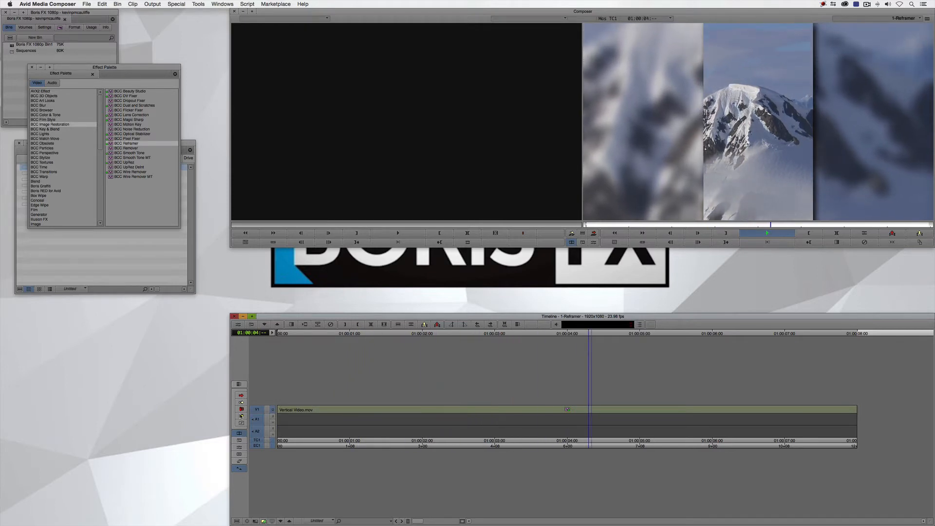
{"action": "key", "text": "space"}
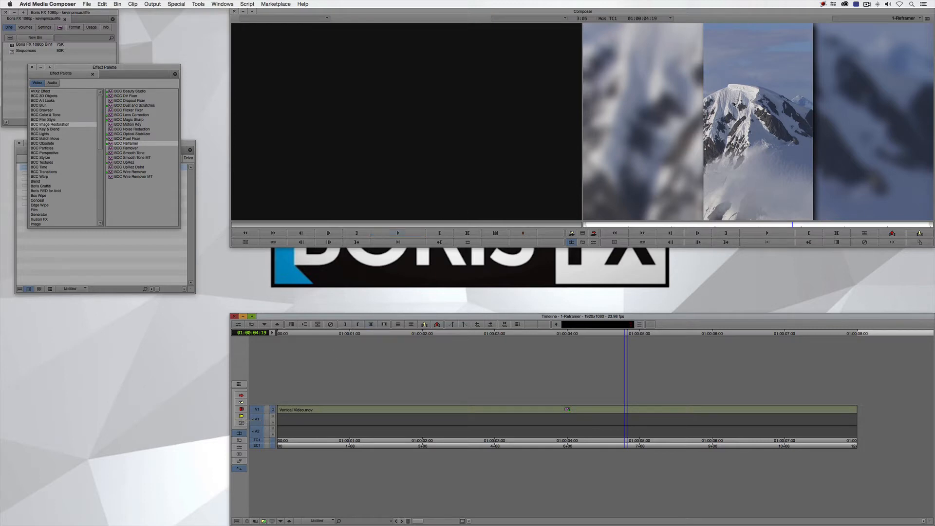
Shift the foreground sideways to a post-position X Point of about -262 and close the effect settings and effect library
{"action": "key", "text": "shift+F10"}
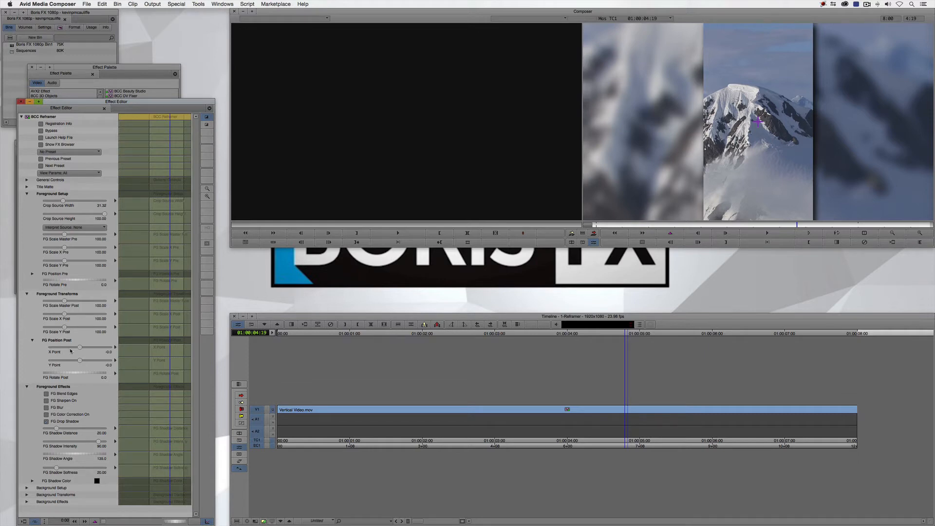
{"action": "left_click_drag", "start_coordinate": [79, 347], "coordinate": [72, 349]}
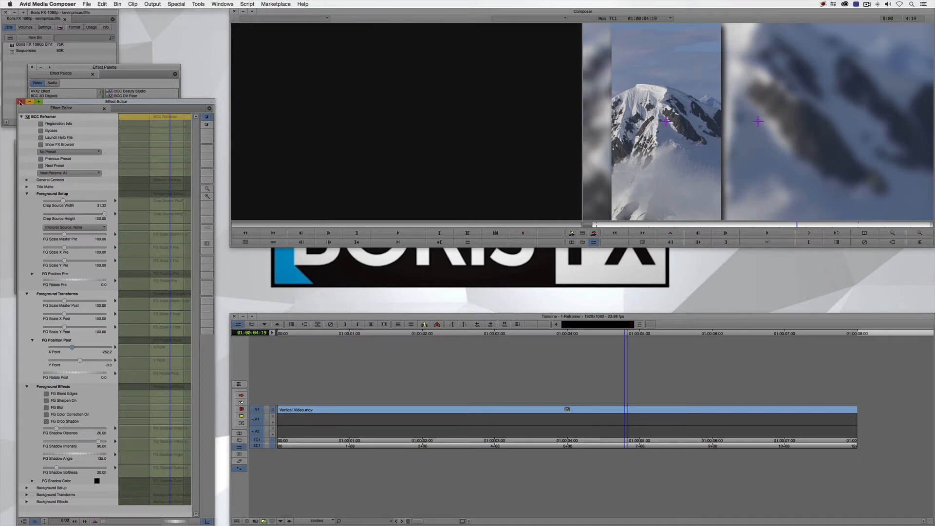
{"action": "left_click", "coordinate": [20, 102]}
{"action": "left_click", "coordinate": [32, 67]}
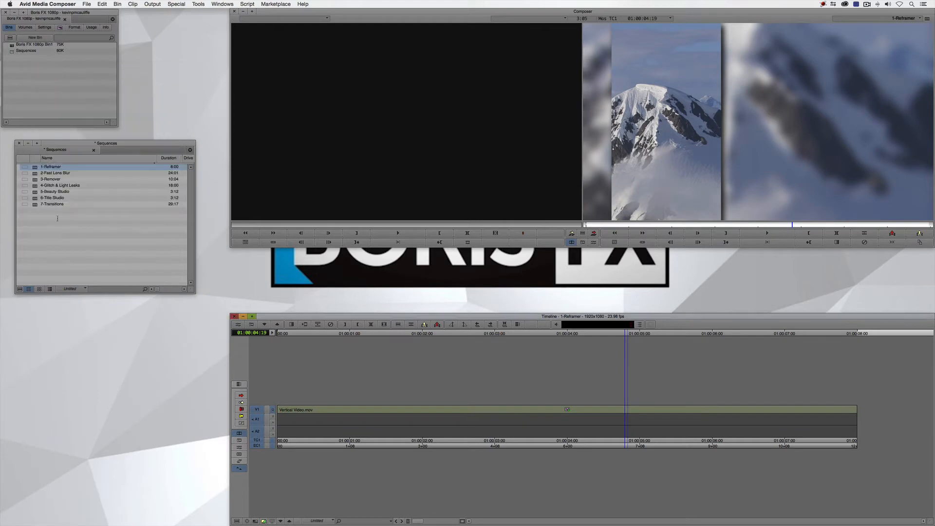
Load the 2-Fast Lens Blur sequence, park at 01:00:07:13 and apply BCC Fast Lens Blur from BCC Blur to its clip
{"action": "left_click", "coordinate": [57, 218]}
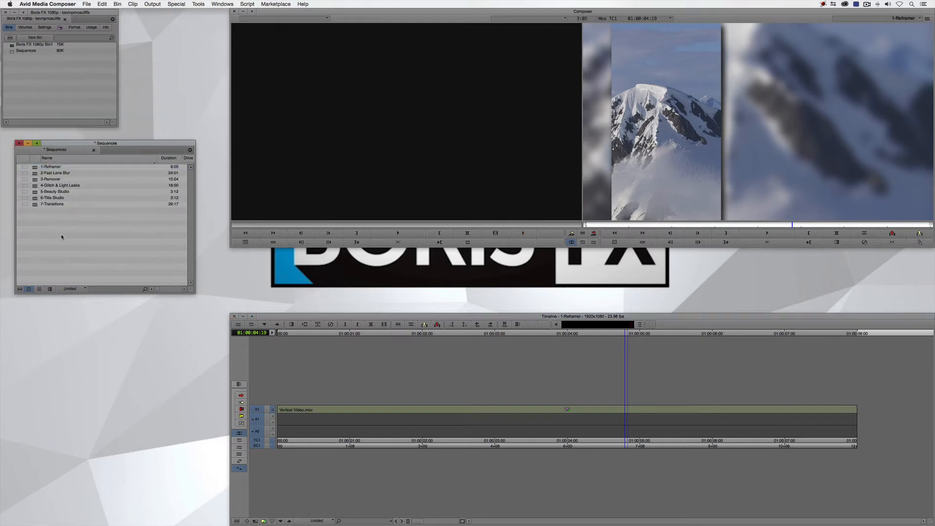
{"action": "double_click", "coordinate": [35, 176]}
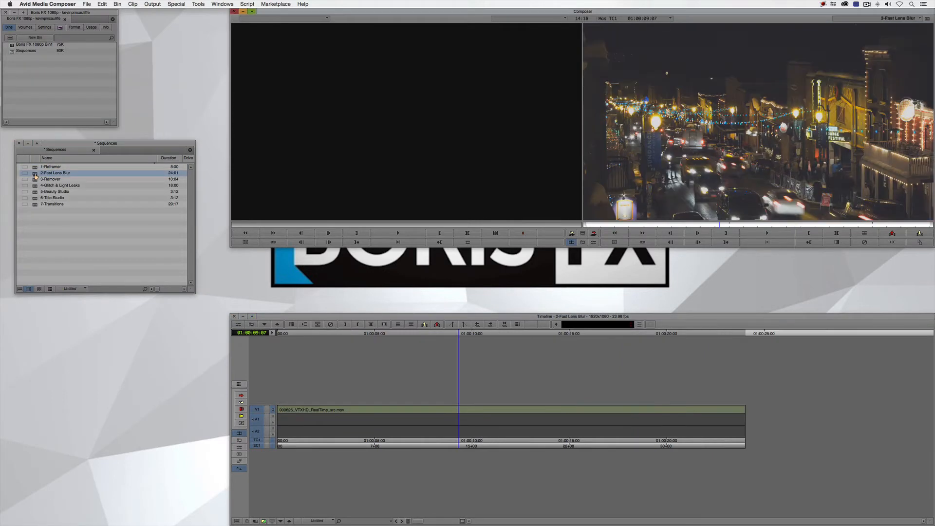
{"action": "left_click_drag", "start_coordinate": [465, 393], "coordinate": [424, 390]}
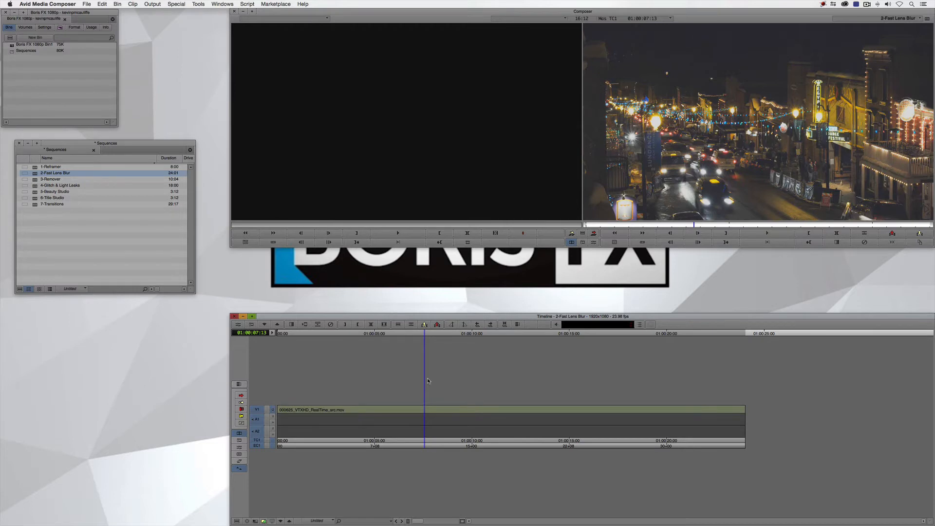
{"action": "key", "text": "super+8"}
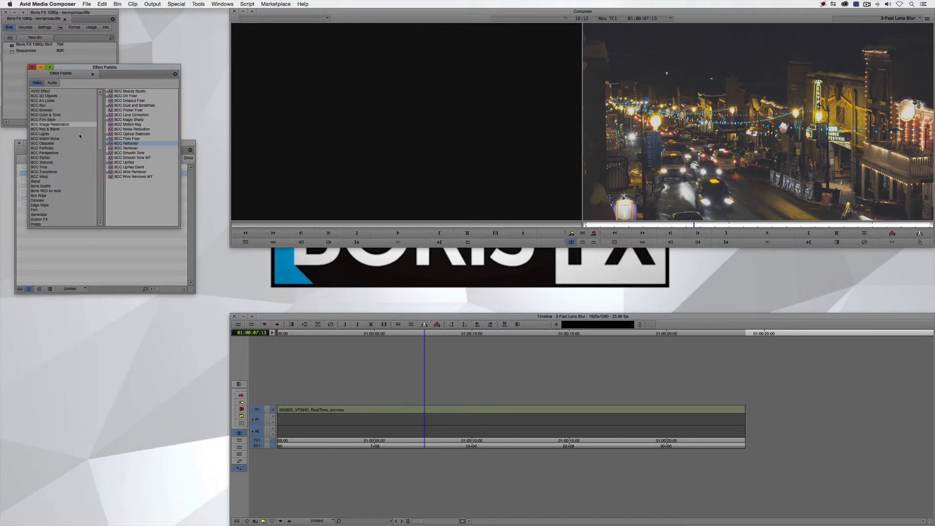
{"action": "left_click", "coordinate": [61, 106]}
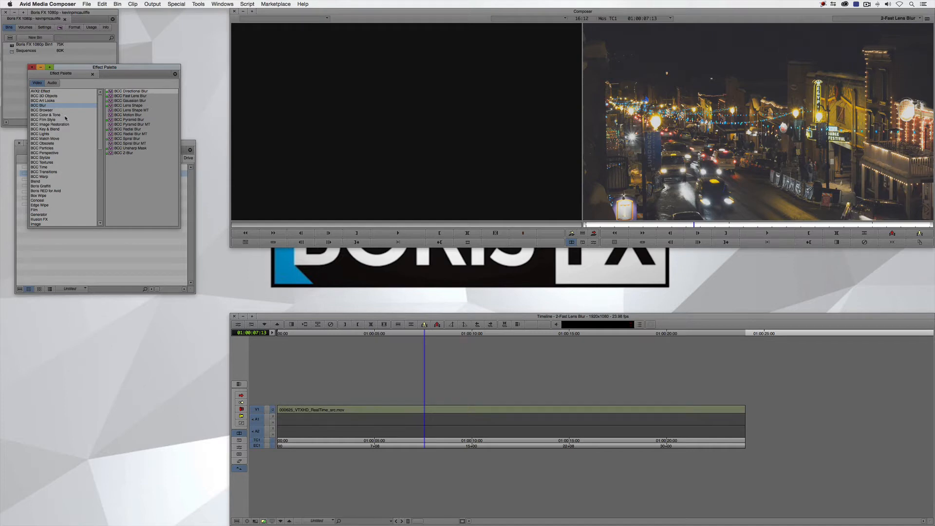
{"action": "left_click", "coordinate": [118, 96]}
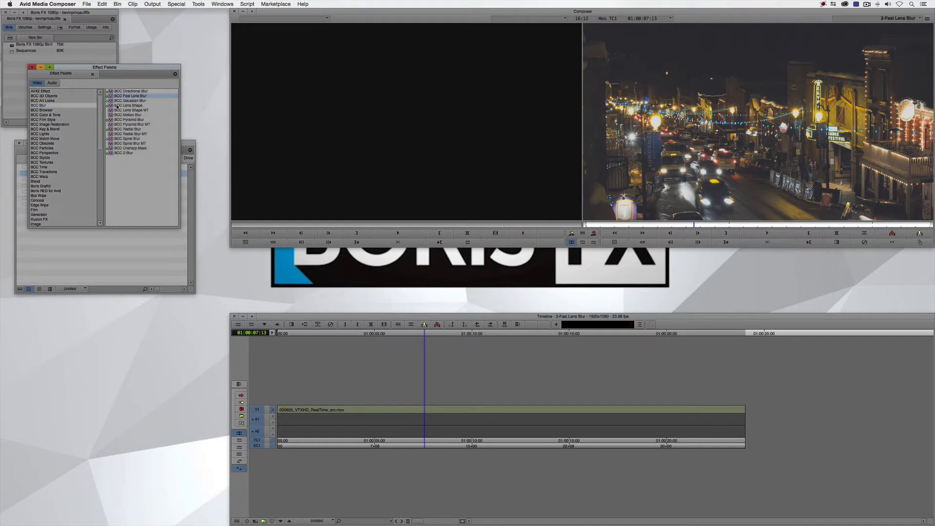
{"action": "left_click_drag", "start_coordinate": [111, 98], "coordinate": [454, 409]}
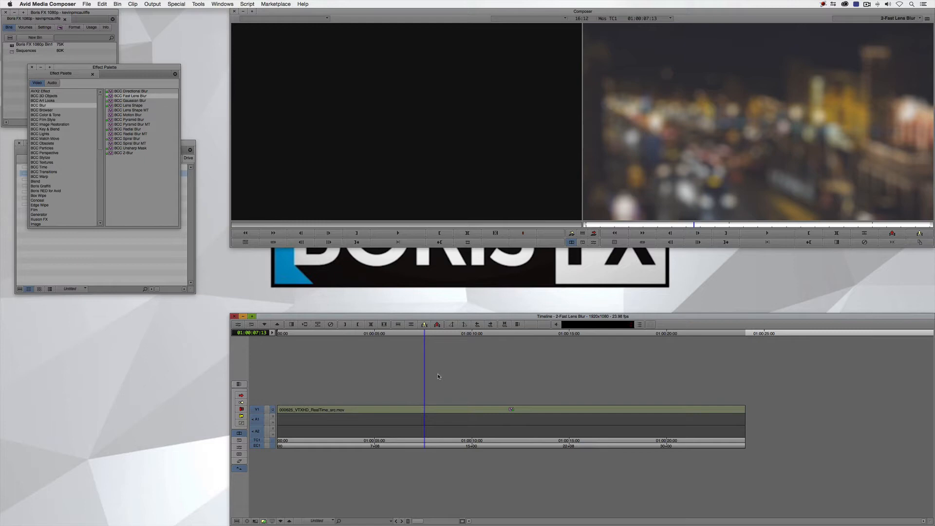
Open the street clip's Fast Lens Blur settings and set the quality to Sharper
{"action": "key", "text": "F8"}
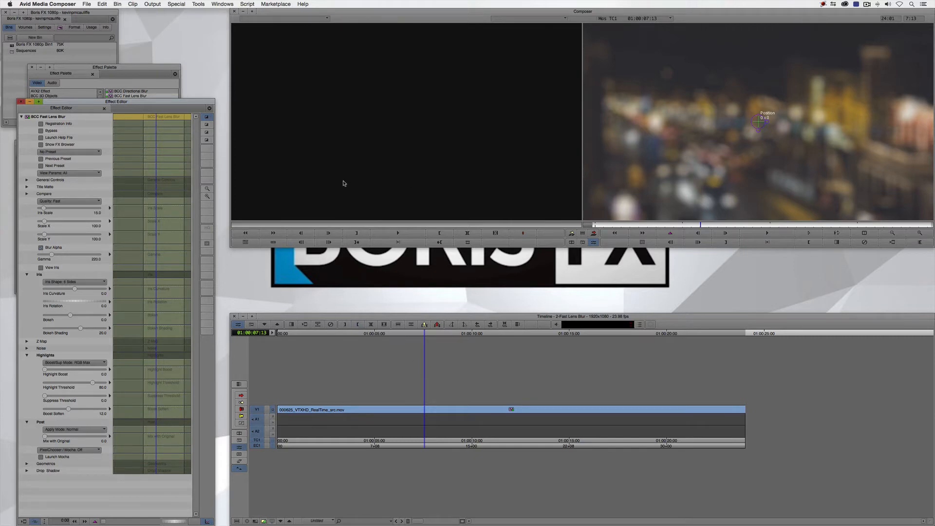
{"action": "left_click", "coordinate": [60, 201]}
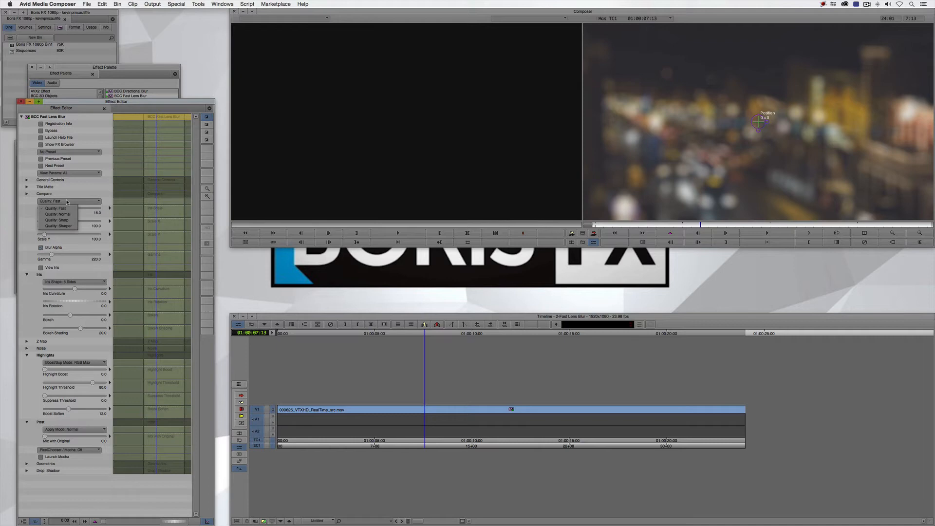
{"action": "left_click", "coordinate": [68, 226]}
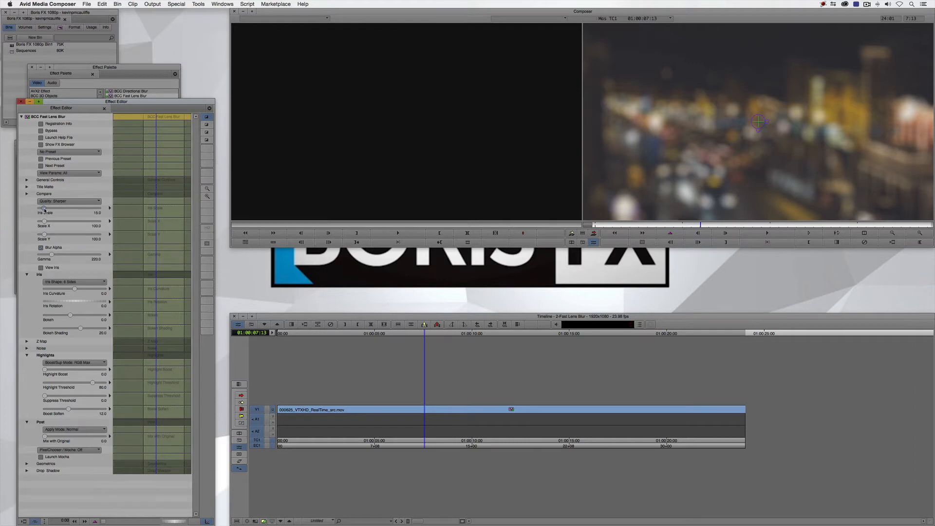
Set the lens blur's Iris Scale to 20 and raise its Highlight Boost to about 94
{"action": "left_click_drag", "start_coordinate": [45, 210], "coordinate": [45, 210]}
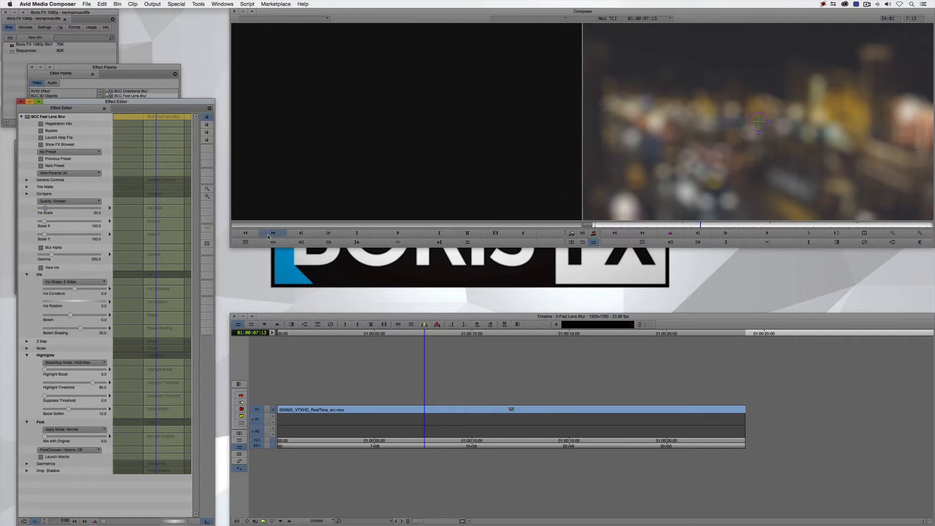
{"action": "left_click_drag", "start_coordinate": [49, 369], "coordinate": [55, 365]}
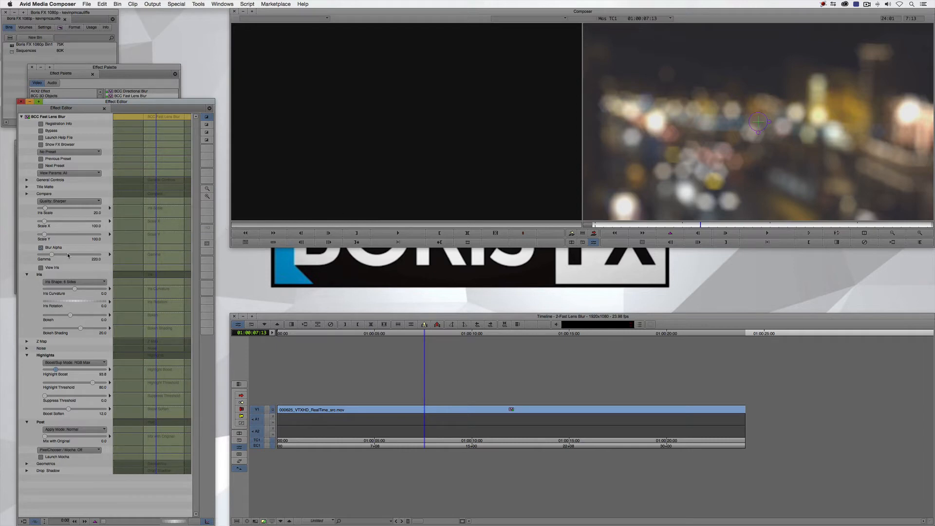
Change the blur's iris shape to 3 Sides and set the iris rotation to about 26
{"action": "left_click", "coordinate": [75, 283]}
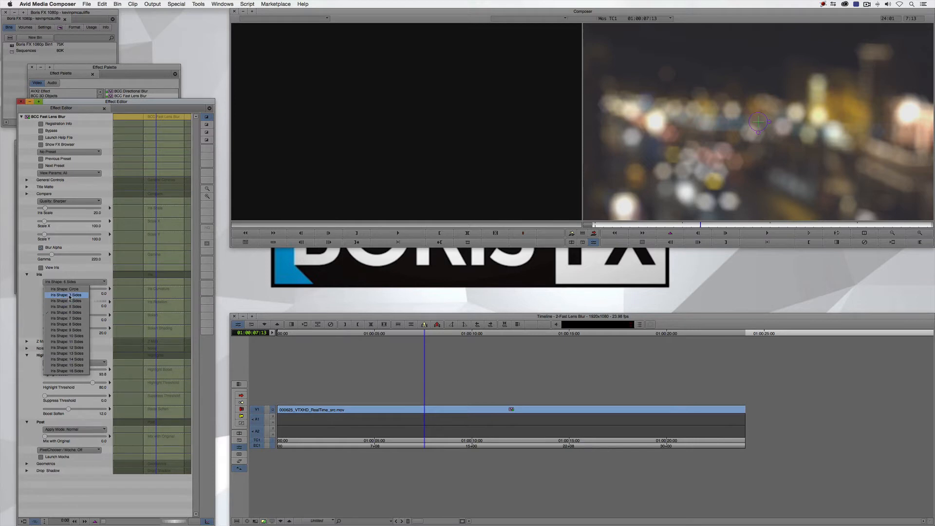
{"action": "left_click", "coordinate": [70, 296]}
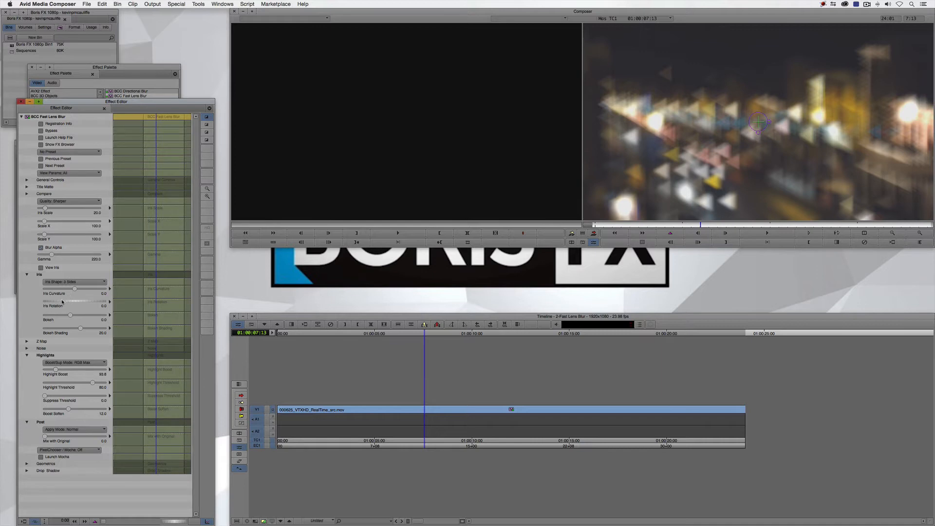
{"action": "left_click_drag", "start_coordinate": [63, 303], "coordinate": [71, 302]}
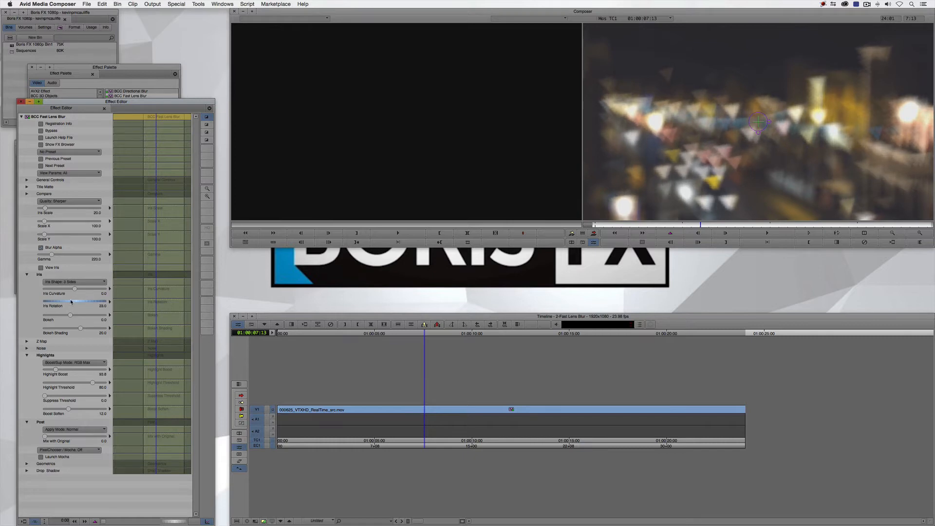
Set the iris shape to 8 Sides and look through the Apply Mode options and Geometrics parameters
{"action": "left_click", "coordinate": [76, 282]}
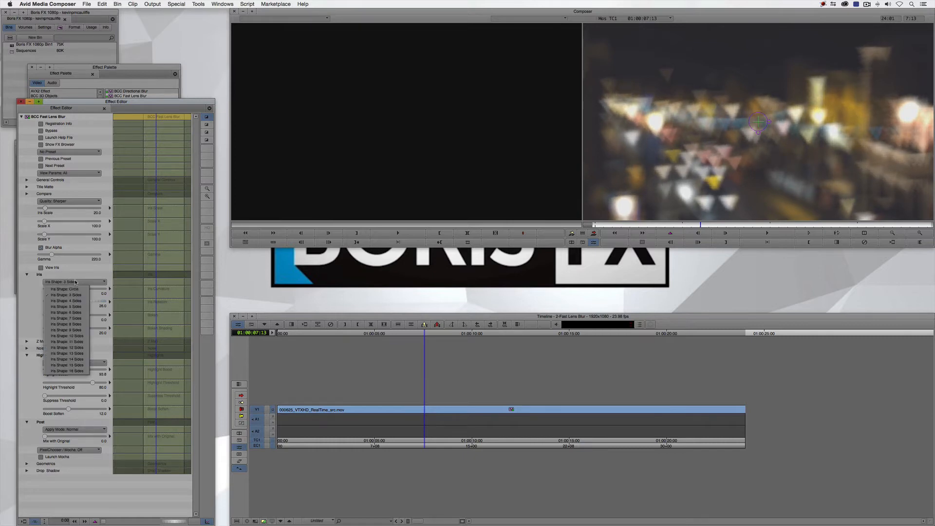
{"action": "left_click", "coordinate": [80, 325]}
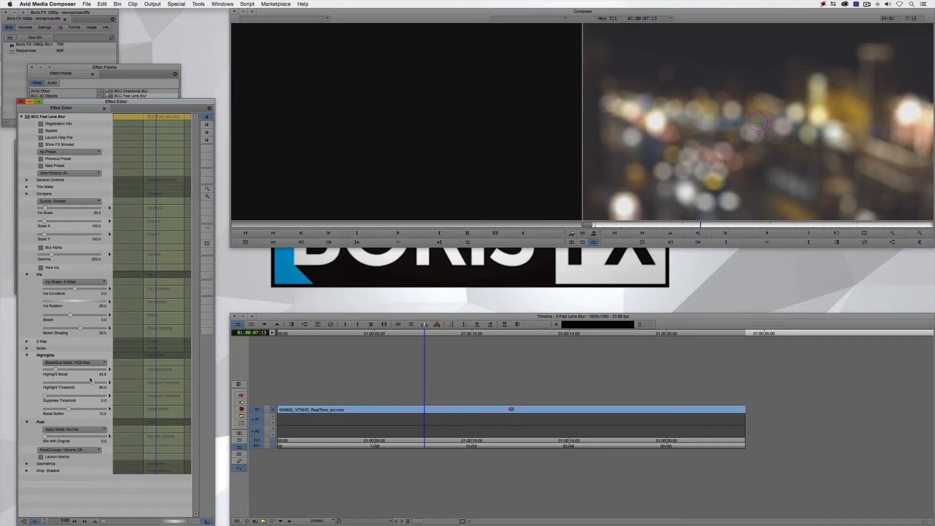
{"action": "left_click", "coordinate": [78, 431]}
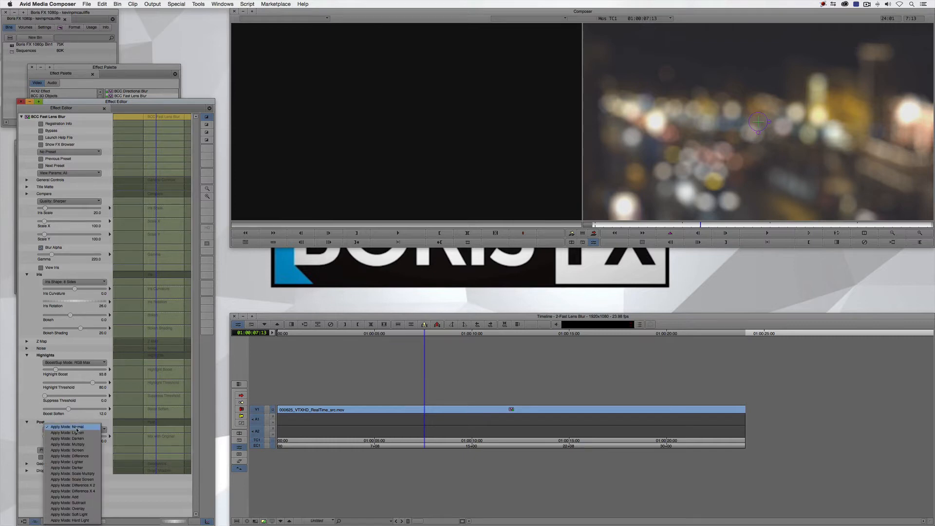
{"action": "left_click", "coordinate": [29, 390]}
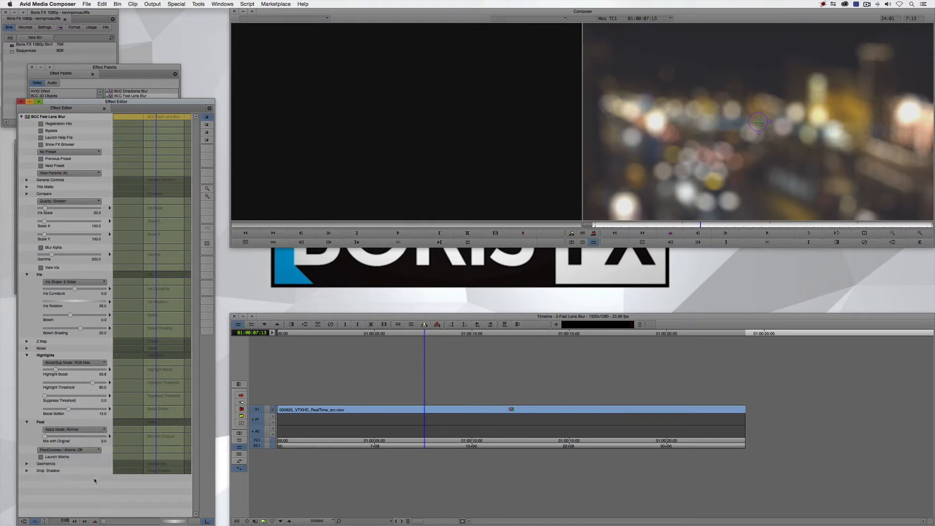
{"action": "left_click", "coordinate": [27, 464]}
{"action": "scroll", "coordinate": [28, 465], "scroll_direction": "down", "scroll_amount": 3}
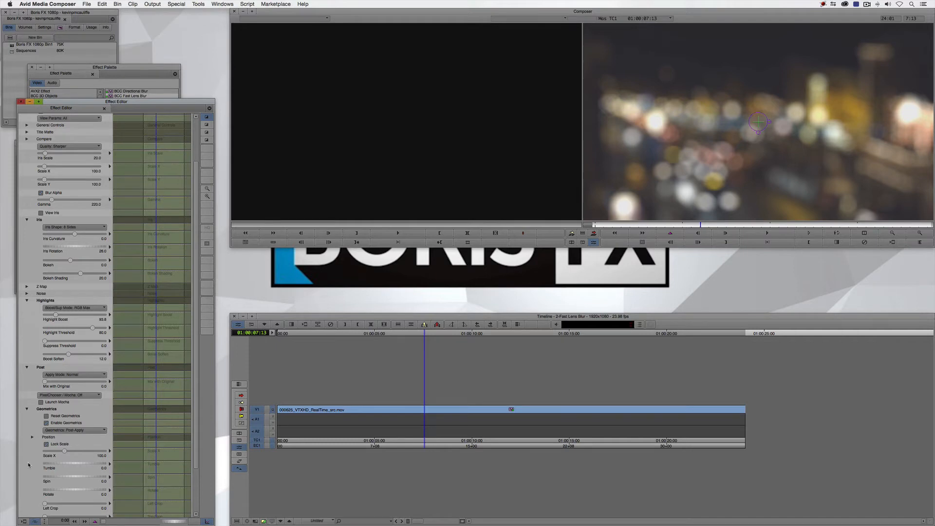
{"action": "scroll", "coordinate": [28, 464], "scroll_direction": "up", "scroll_amount": 3}
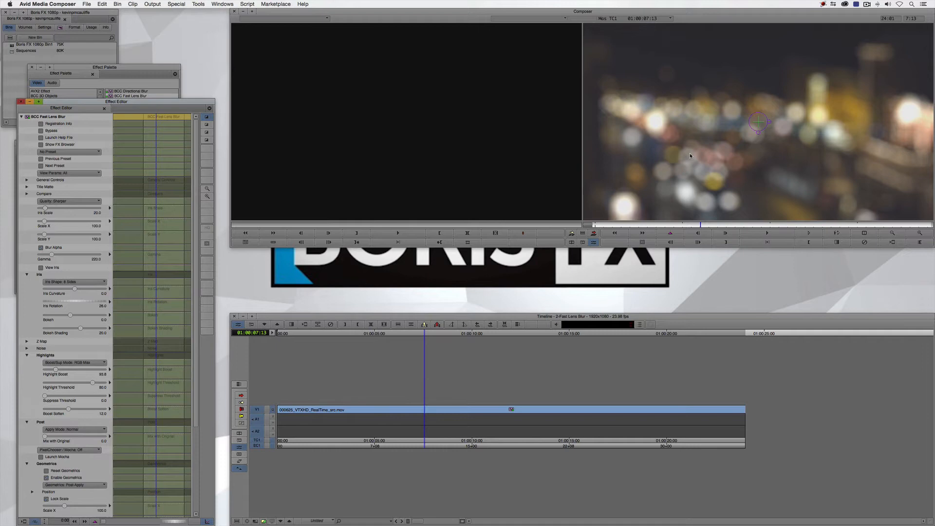
Close the effect settings and effect library, load the 3-Remover sequence and park at 01:00:03:16
{"action": "left_click", "coordinate": [21, 102]}
{"action": "left_click", "coordinate": [32, 67]}
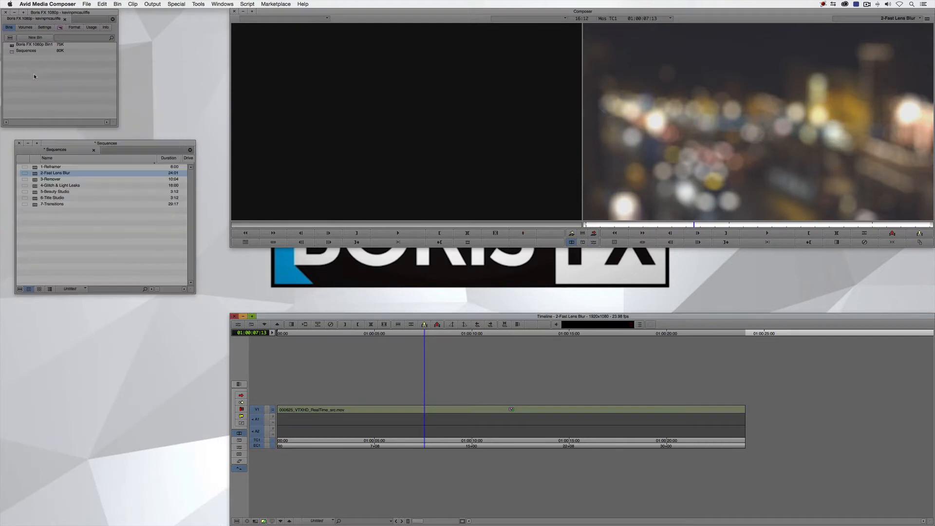
{"action": "left_click", "coordinate": [62, 230]}
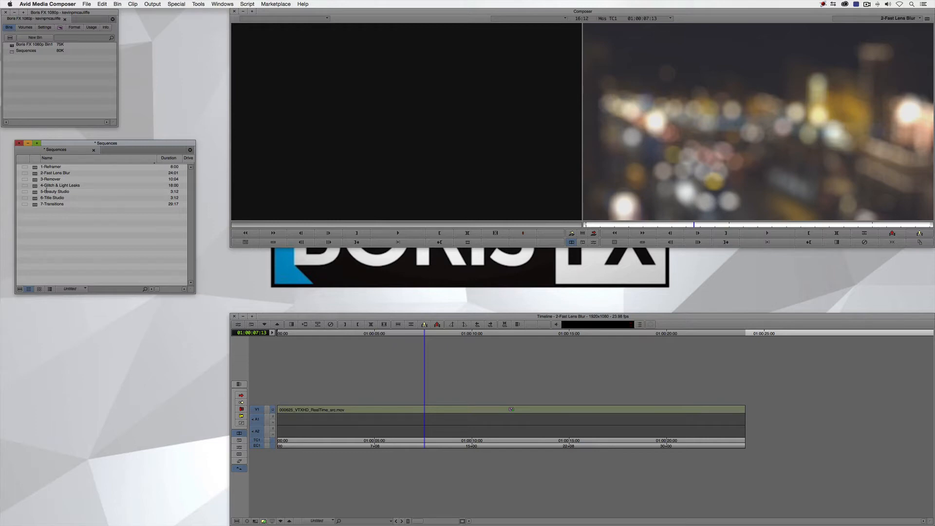
{"action": "double_click", "coordinate": [34, 180]}
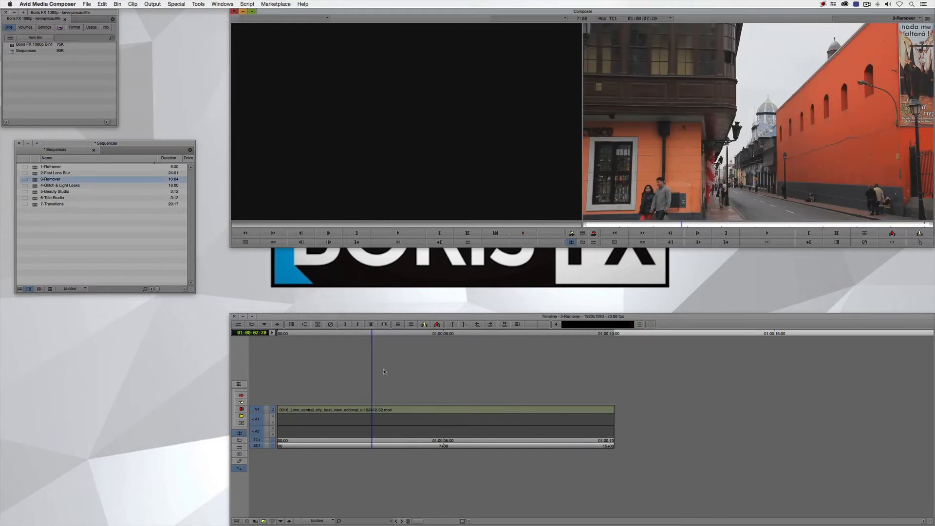
{"action": "left_click_drag", "start_coordinate": [345, 410], "coordinate": [399, 410]}
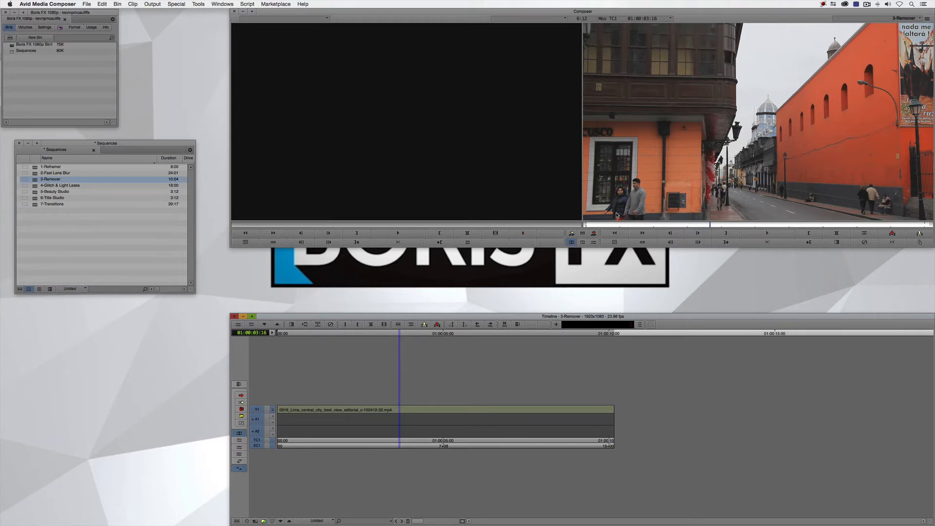
Apply BCC Remover from BCC Image Restoration to the Lima street clip on V1
{"action": "key", "text": "super+8"}
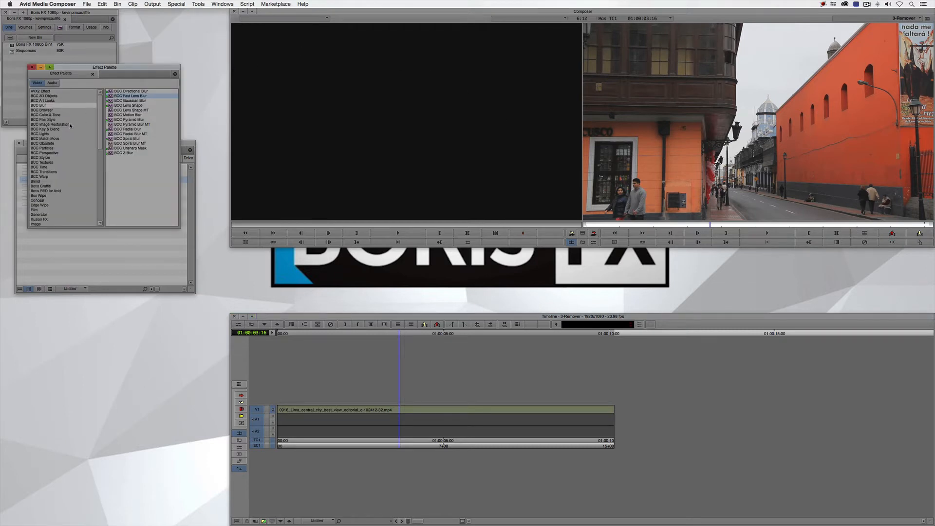
{"action": "left_click", "coordinate": [51, 124]}
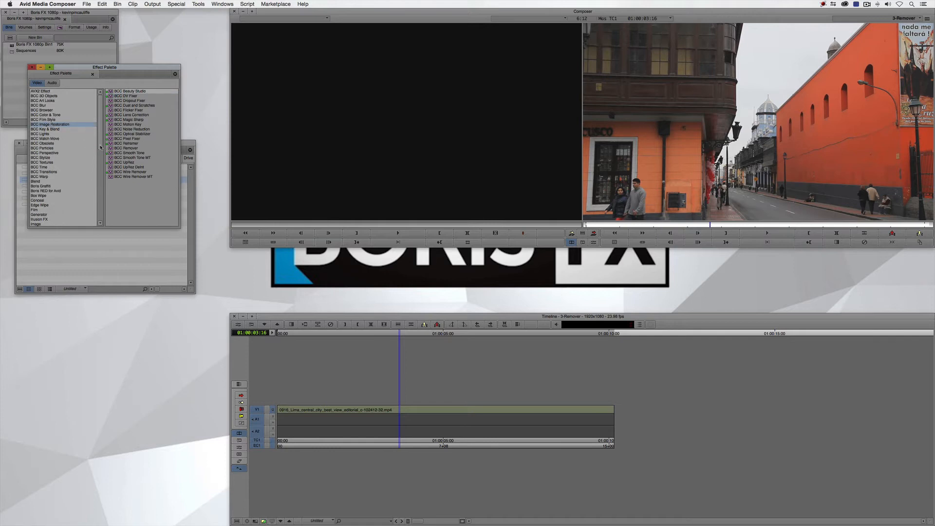
{"action": "left_click", "coordinate": [120, 148]}
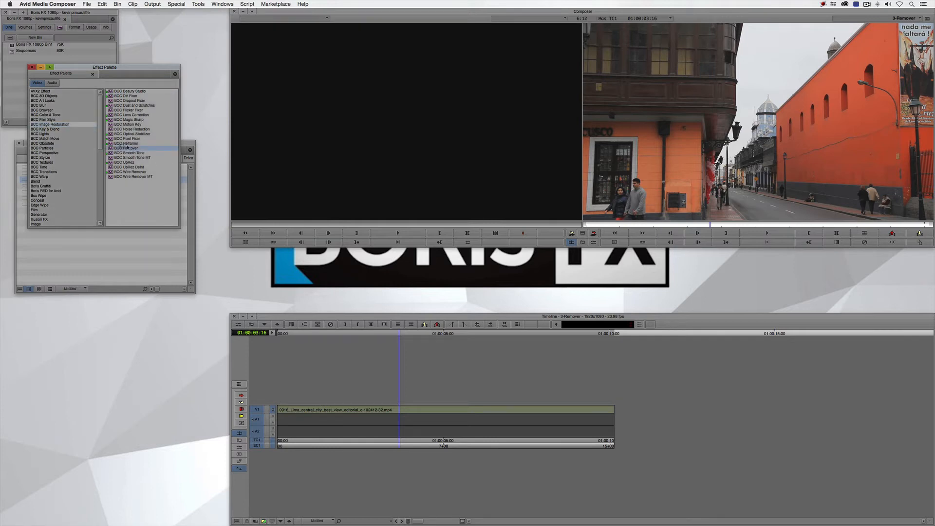
{"action": "left_click_drag", "start_coordinate": [443, 363], "coordinate": [403, 408]}
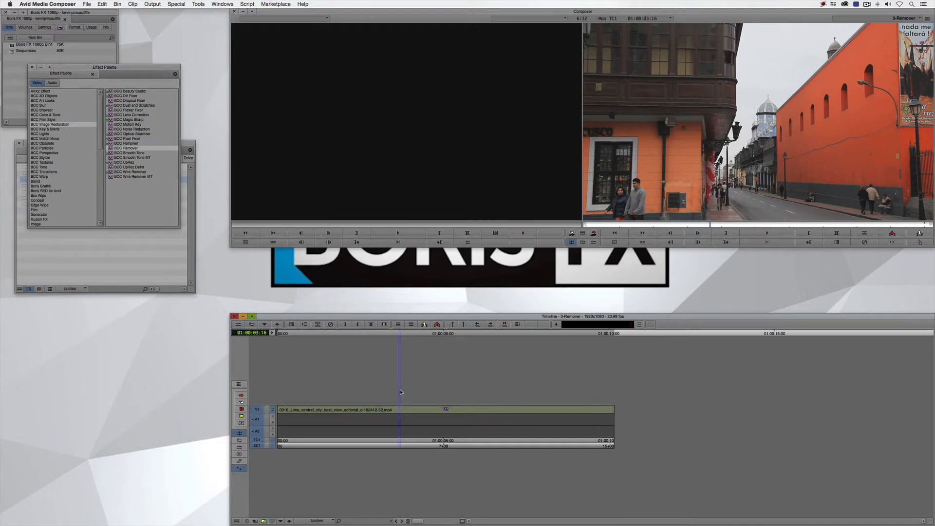
Open the clip's Remover settings and move the clone Source point from the balcony onto the orange wall beneath it
{"action": "key", "text": "y"}
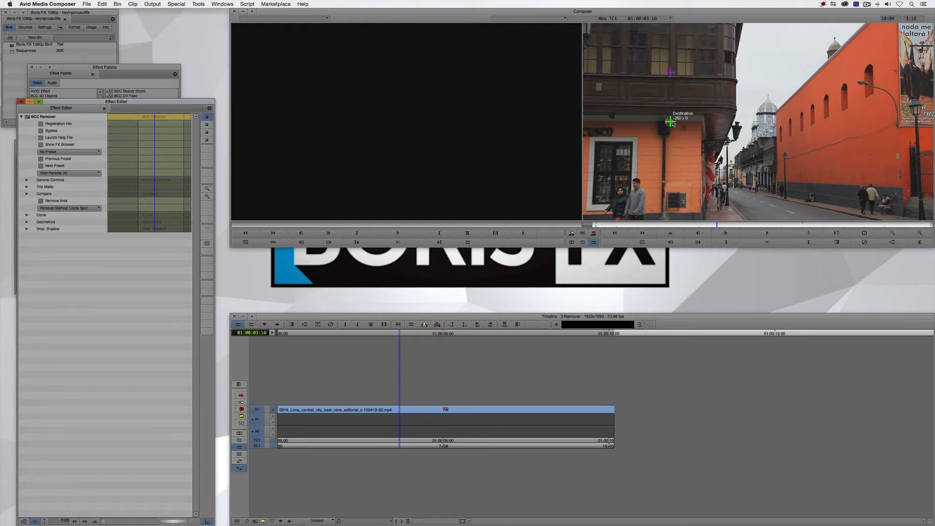
{"action": "left_click", "coordinate": [919, 233]}
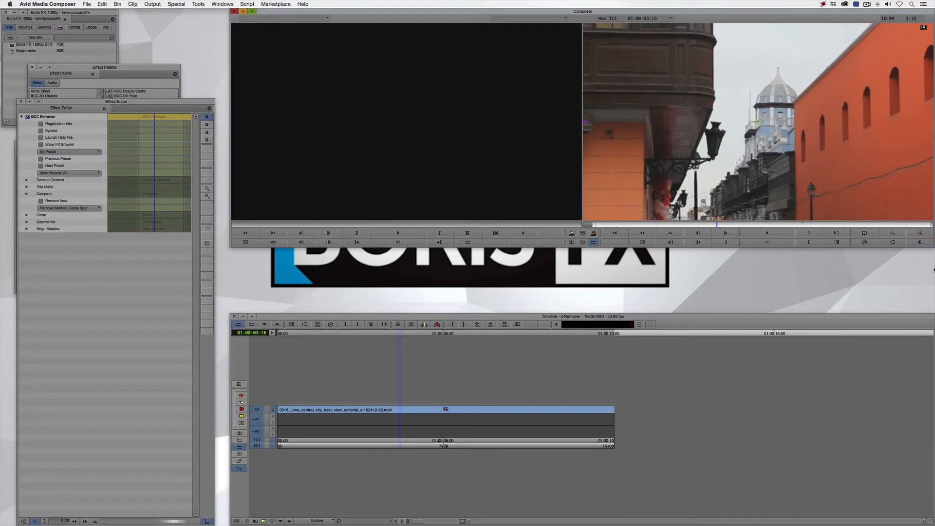
{"action": "left_click_drag", "start_coordinate": [694, 105], "coordinate": [745, 143]}
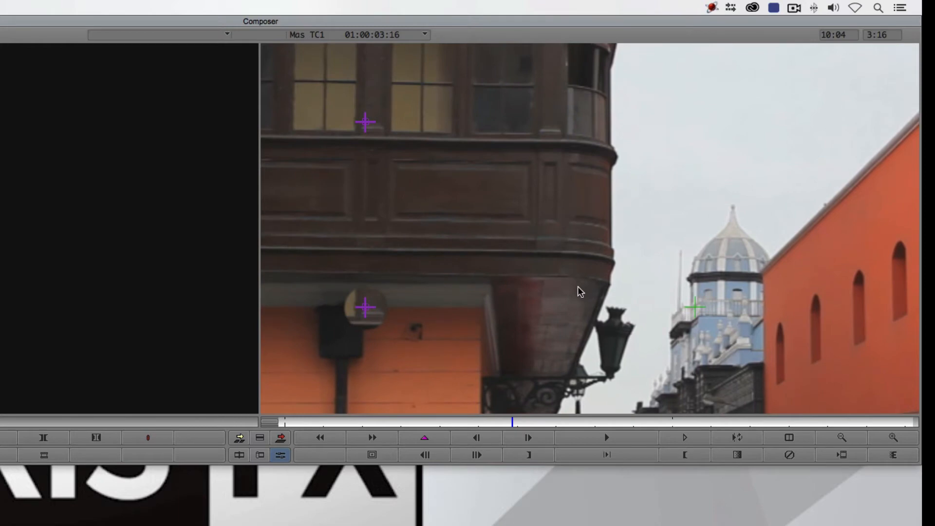
{"action": "left_click", "coordinate": [365, 122]}
{"action": "left_click_drag", "start_coordinate": [366, 125], "coordinate": [471, 340]}
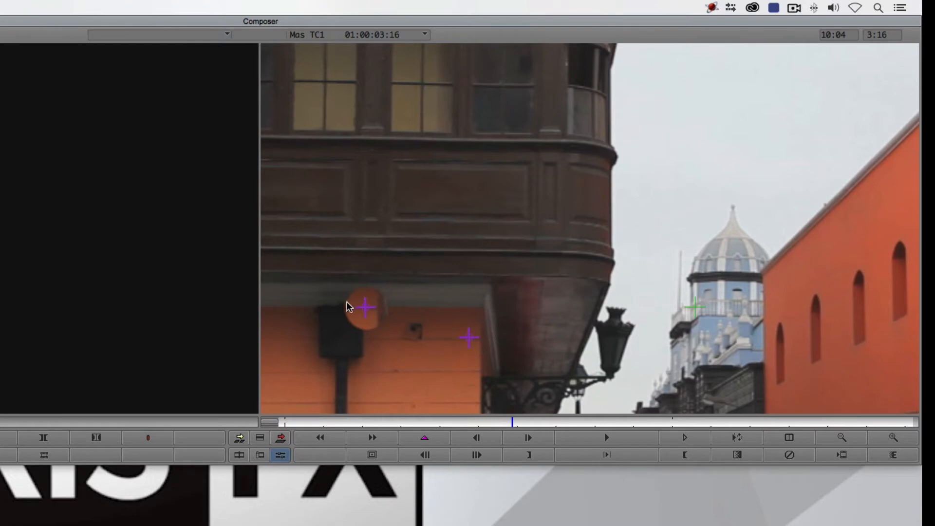
Refine the clone Source position to about -179 x 40 and move the Destination point over the small fixture on the orange wall
{"action": "left_click", "coordinate": [368, 314]}
{"action": "left_click_drag", "start_coordinate": [471, 339], "coordinate": [460, 339]}
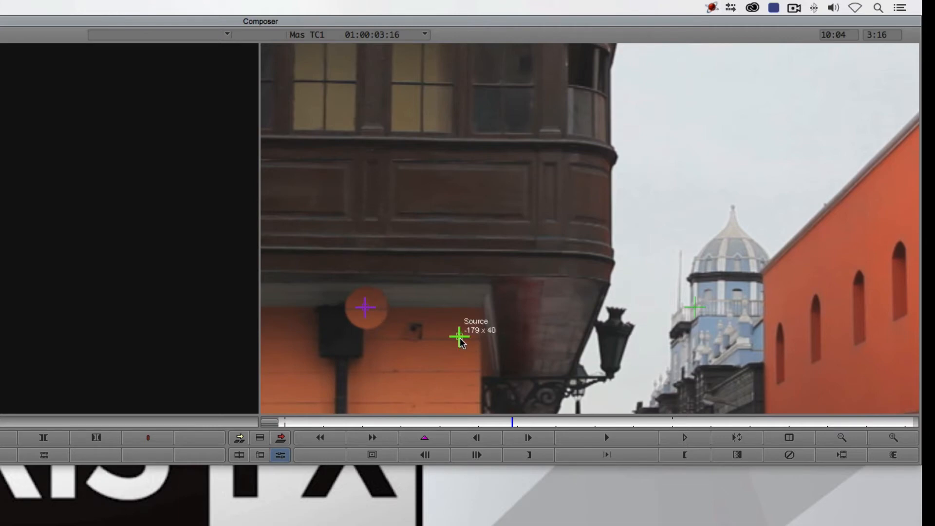
{"action": "mouse_move", "coordinate": [366, 306]}
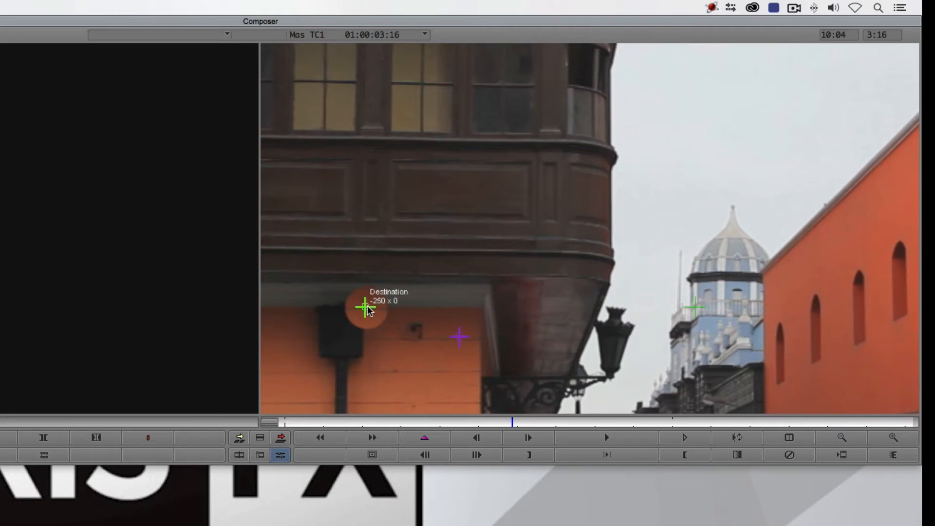
{"action": "left_click_drag", "start_coordinate": [368, 309], "coordinate": [407, 339]}
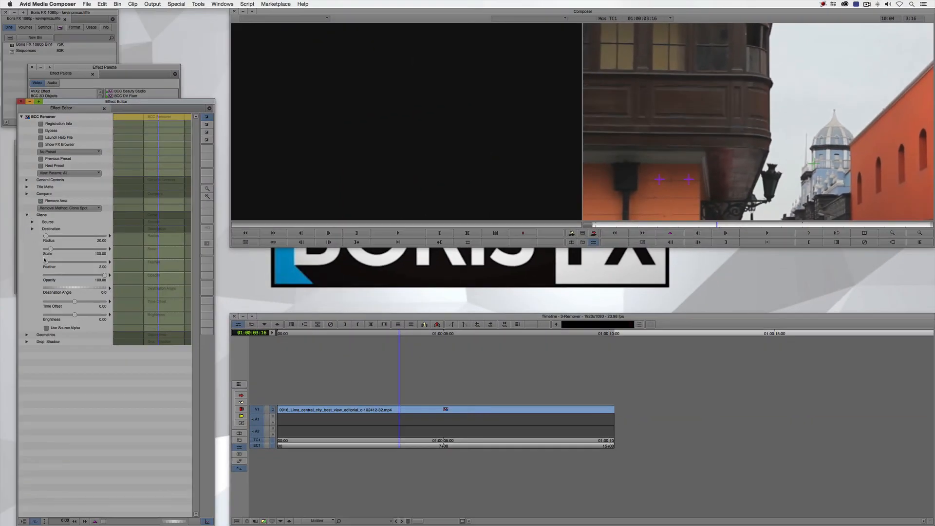
Set the clone radius to 15, feather its edge, nudge the Destination point over the wall fixture and leave effect mode
{"action": "left_click_drag", "start_coordinate": [45, 262], "coordinate": [47, 262]}
{"action": "left_click", "coordinate": [664, 181]}
{"action": "left_click_drag", "start_coordinate": [665, 182], "coordinate": [666, 182]}
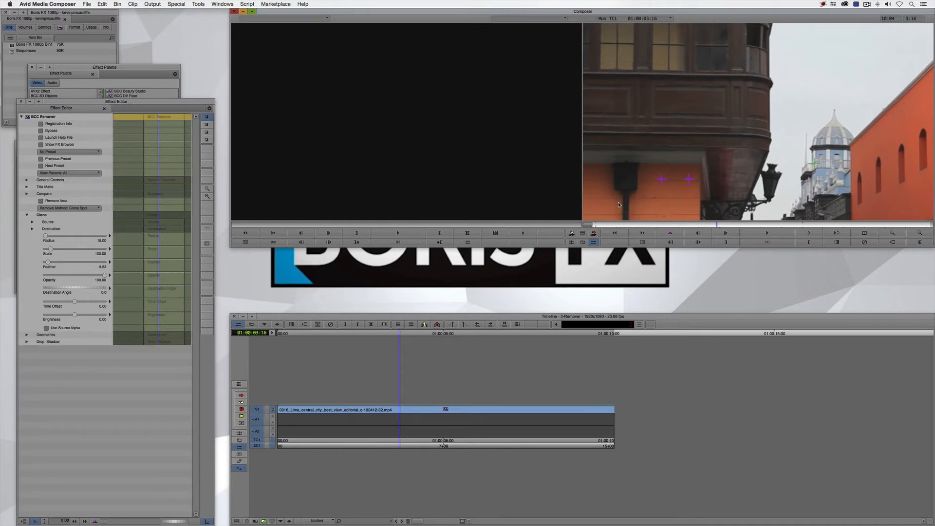
{"action": "left_click", "coordinate": [47, 267]}
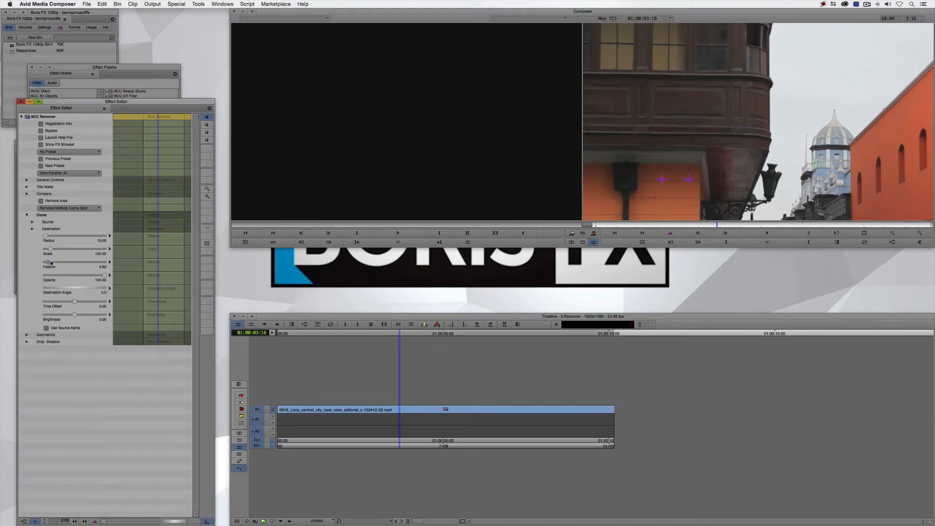
{"action": "left_click_drag", "start_coordinate": [50, 263], "coordinate": [51, 264]}
{"action": "key", "text": "Escape"}
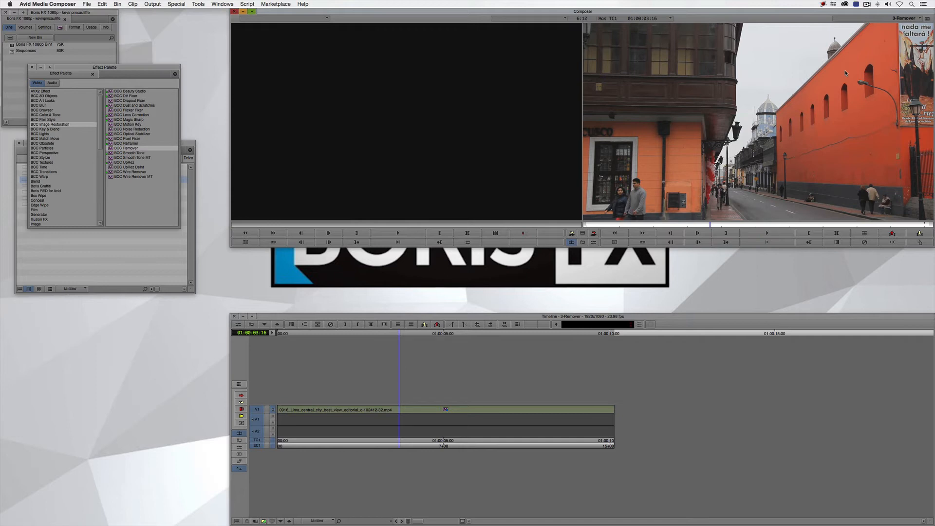
Close the effect library, load the 4-Glitch & Light Leaks sequence and save the bin
{"action": "left_click", "coordinate": [32, 66]}
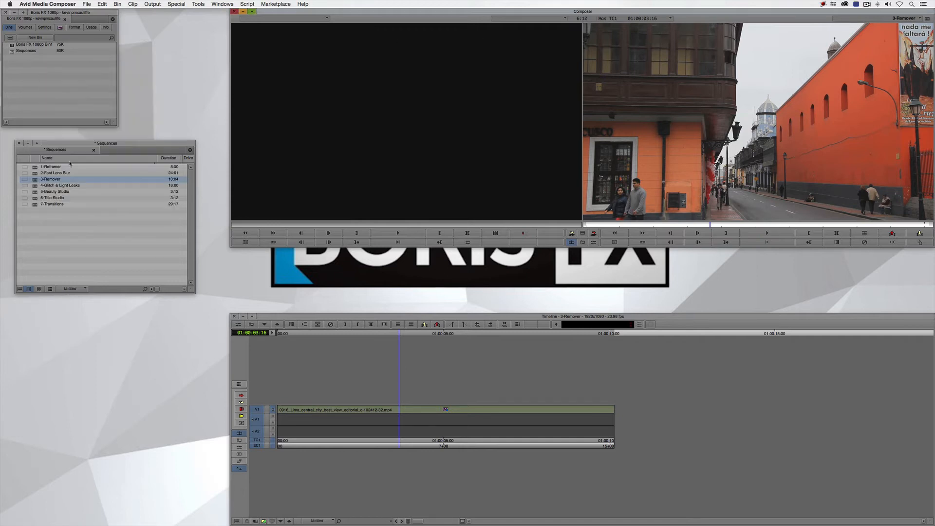
{"action": "left_click", "coordinate": [89, 217]}
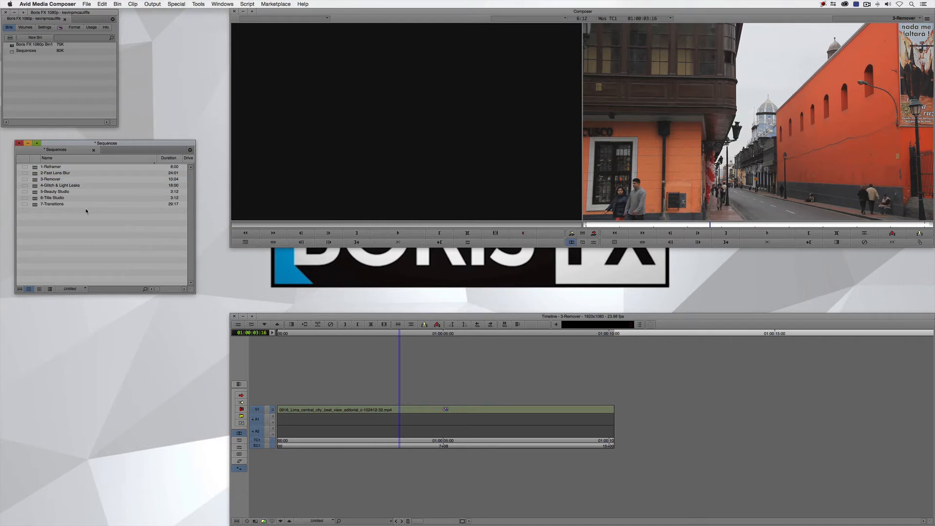
{"action": "double_click", "coordinate": [35, 187]}
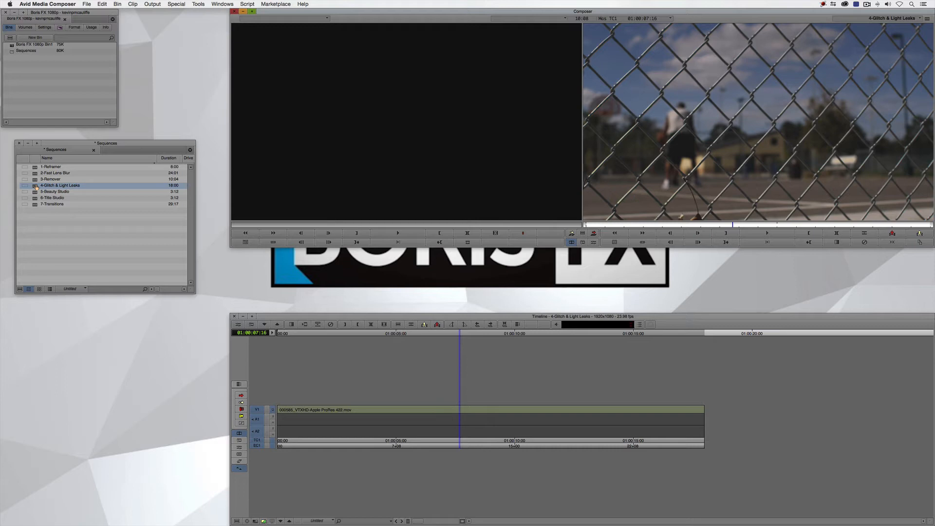
{"action": "key", "text": "super+s"}
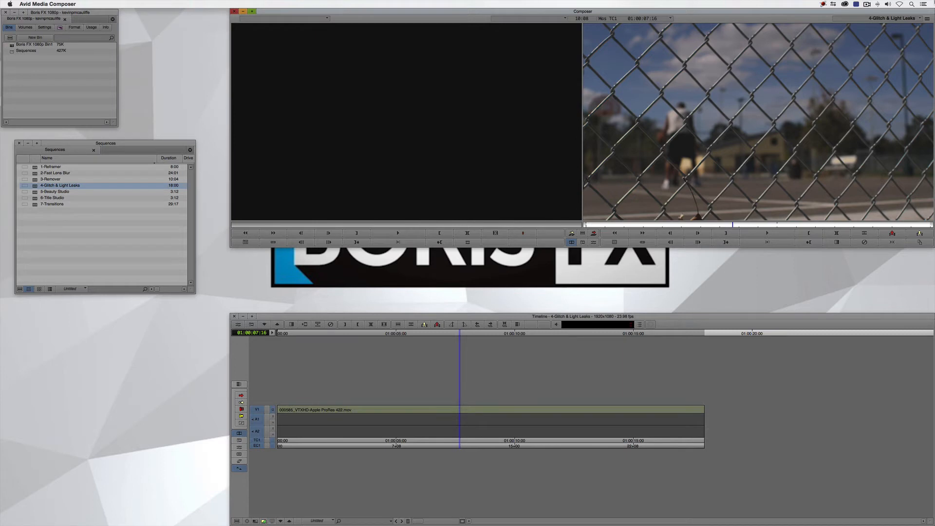
Open the effect library and apply the BCC Video Glitch RT effect to the basketball clip on V1
{"action": "key", "text": "super+8"}
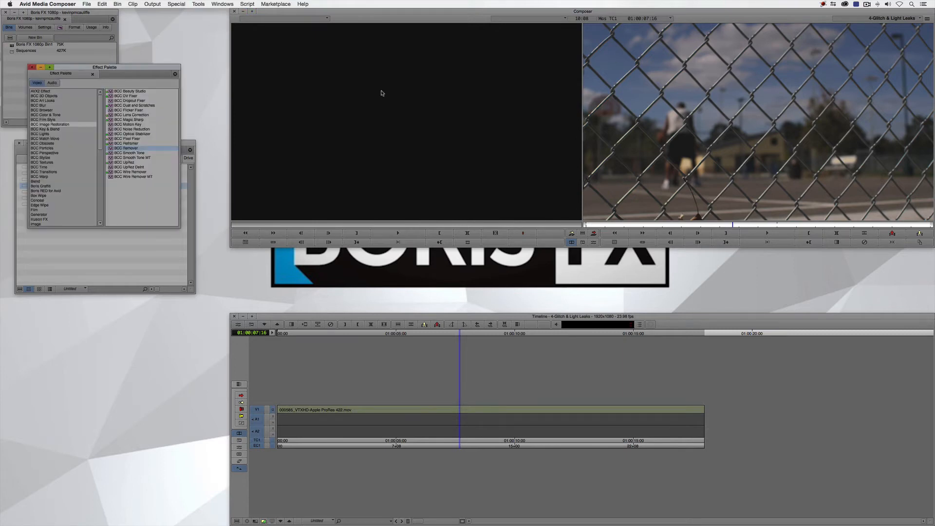
{"action": "left_click", "coordinate": [41, 157]}
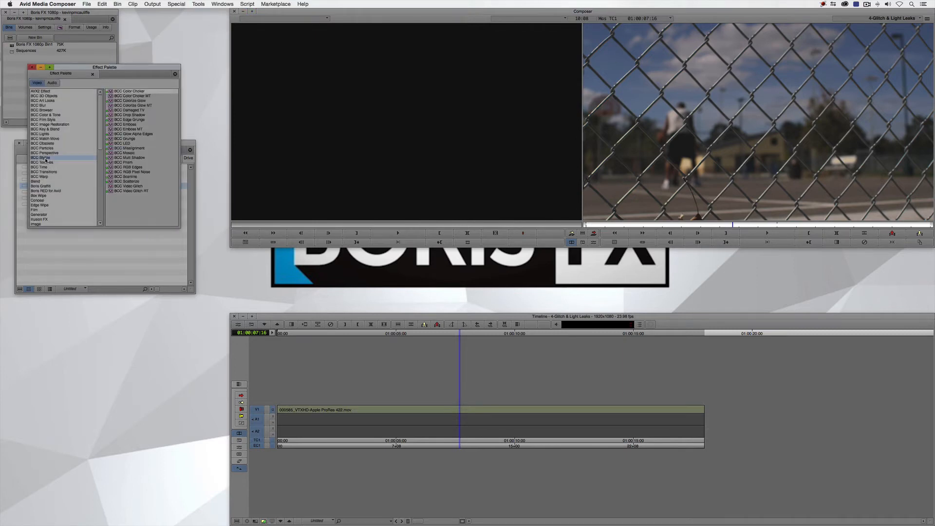
{"action": "left_click", "coordinate": [130, 190]}
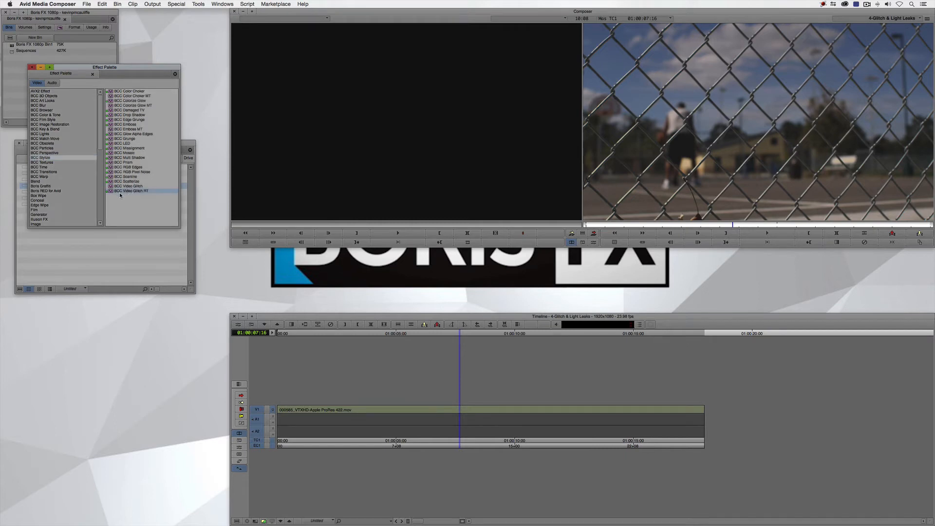
{"action": "left_click_drag", "start_coordinate": [111, 194], "coordinate": [457, 410]}
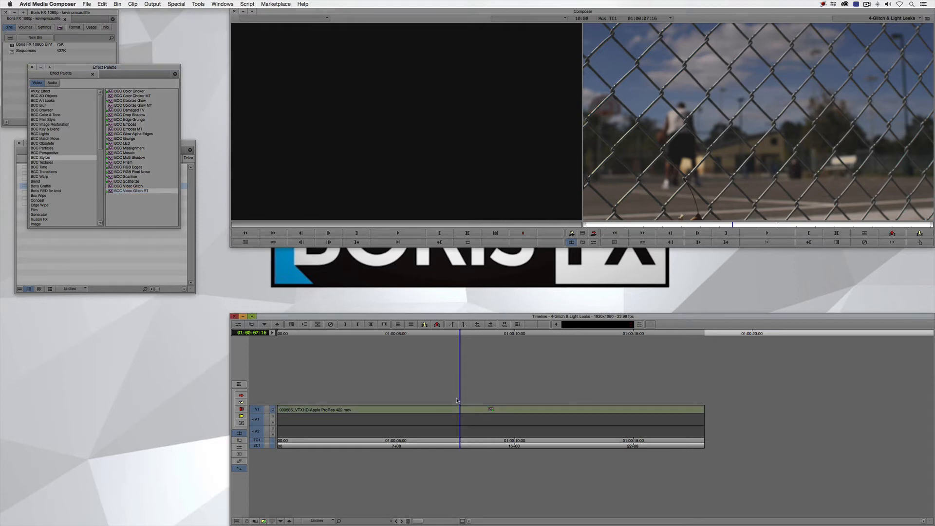
Scrub through the first second of the glitched clip, then play it from the sequence start to review the default look
{"action": "left_click_drag", "start_coordinate": [427, 410], "coordinate": [280, 406]}
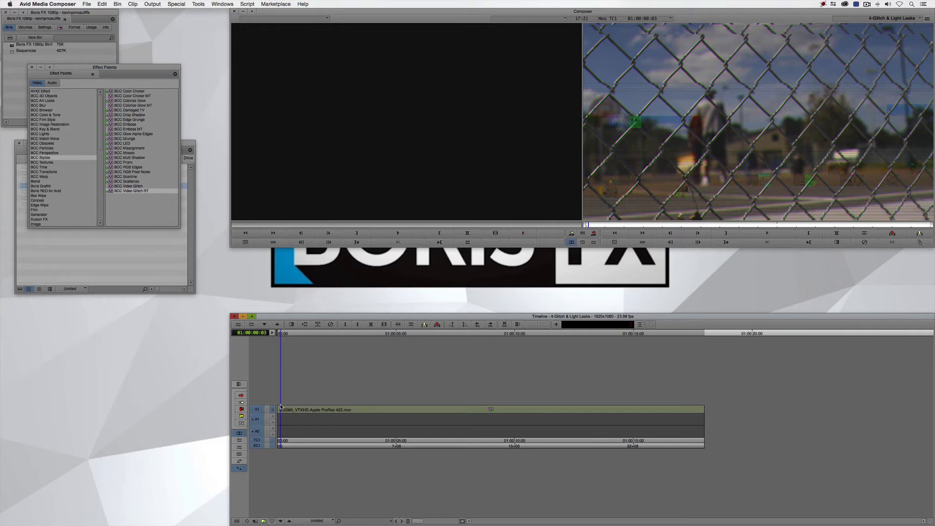
{"action": "left_click_drag", "start_coordinate": [291, 410], "coordinate": [302, 410]}
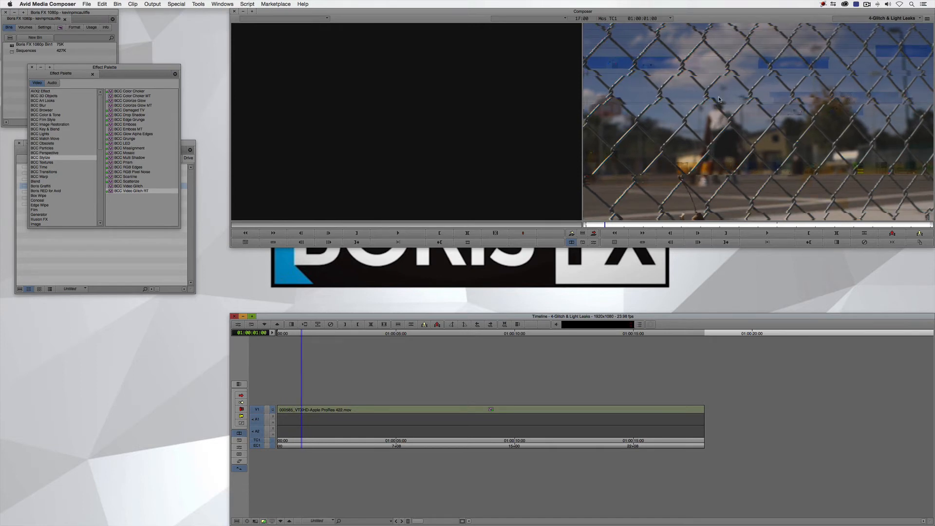
{"action": "left_click_drag", "start_coordinate": [303, 412], "coordinate": [255, 407]}
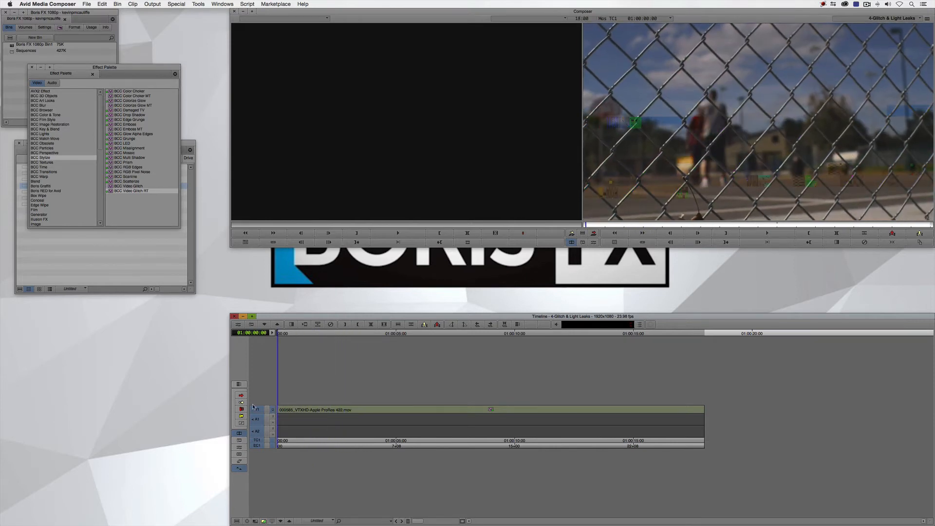
{"action": "key", "text": "space"}
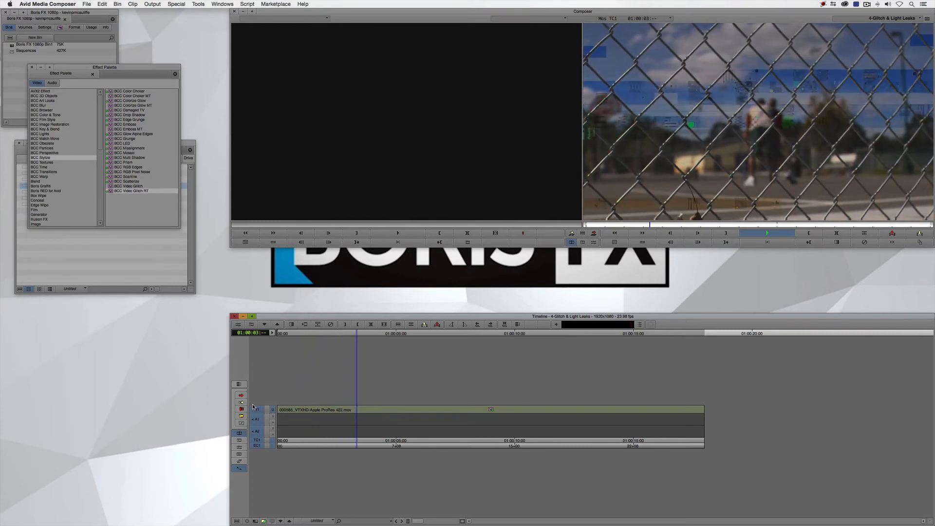
{"action": "key", "text": "space"}
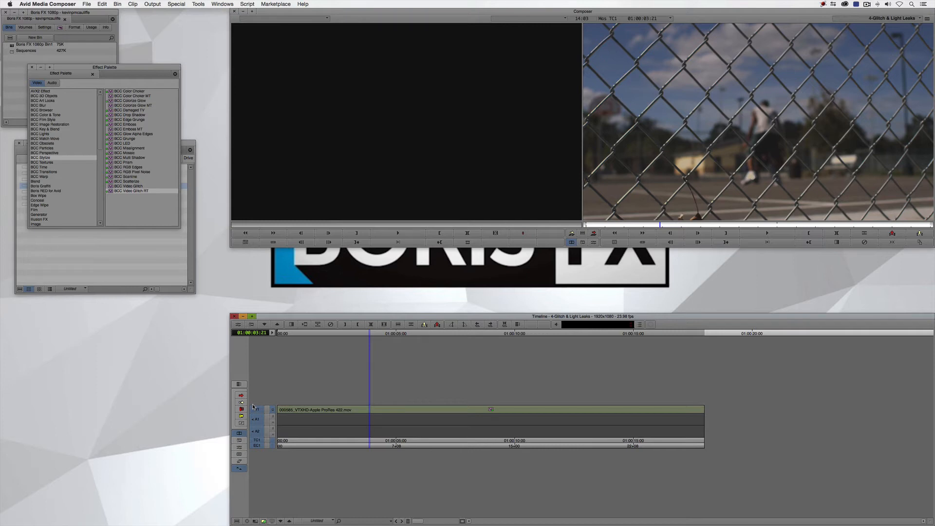
Open the Video Glitch preset browser and preview the desaturated freeze blocks preset, extending the preview's playback range
{"action": "left_click", "coordinate": [239, 447]}
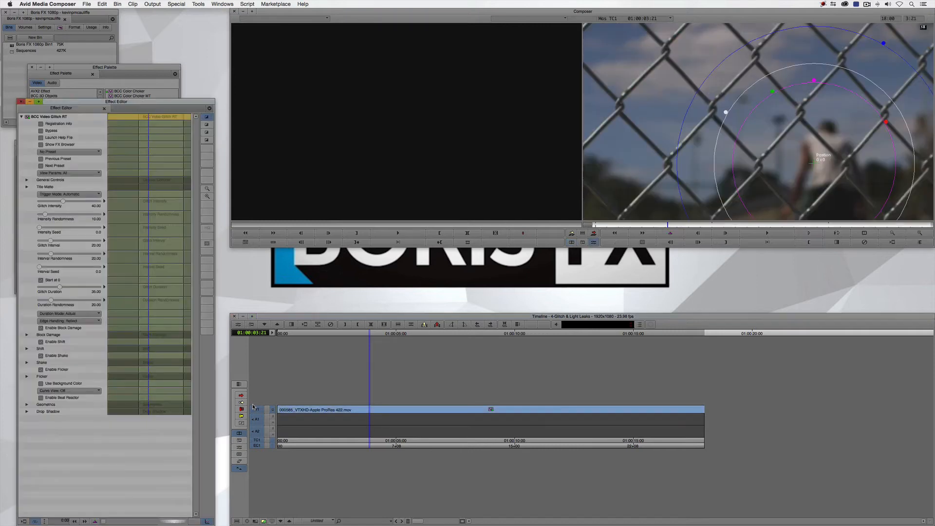
{"action": "left_click", "coordinate": [56, 145]}
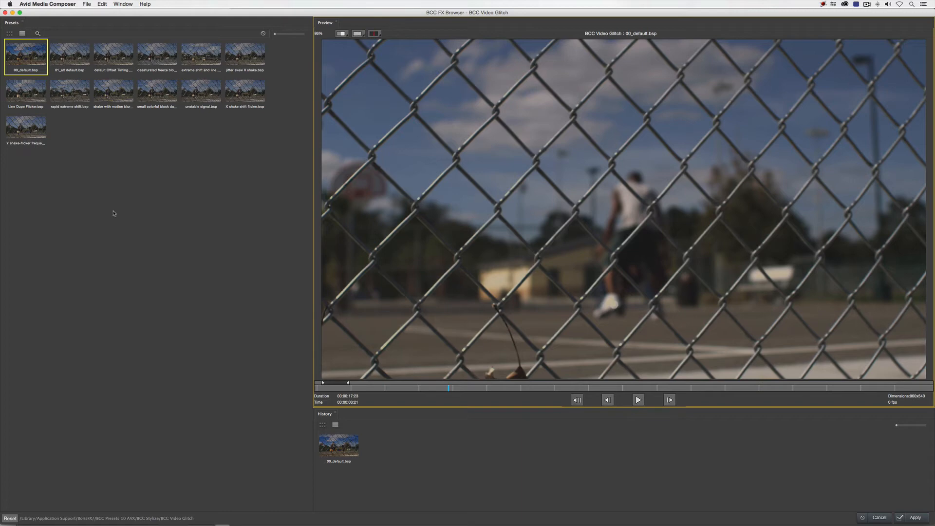
{"action": "left_click", "coordinate": [151, 58]}
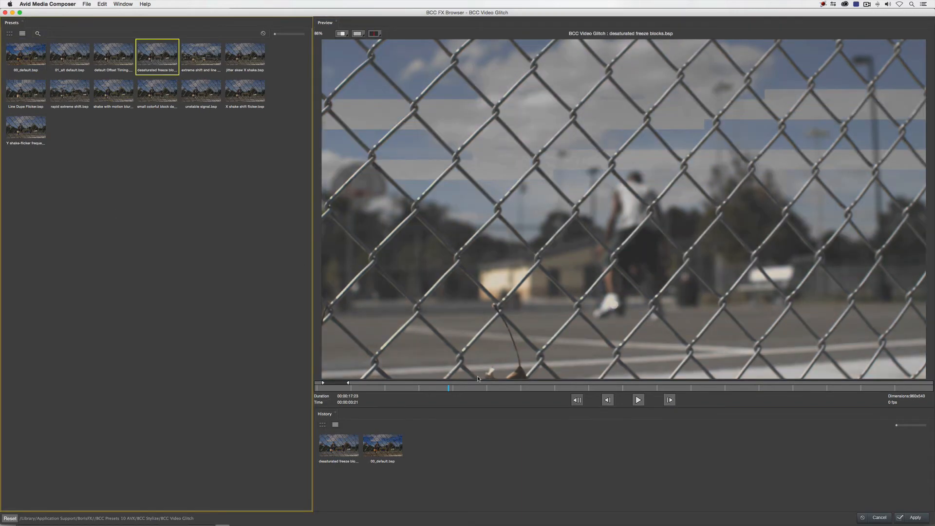
{"action": "left_click", "coordinate": [636, 400]}
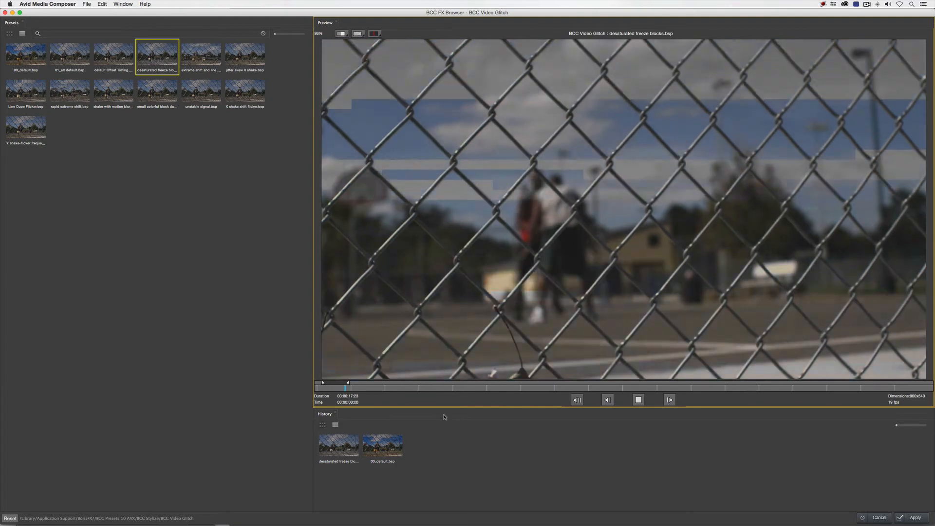
{"action": "left_click", "coordinate": [353, 384]}
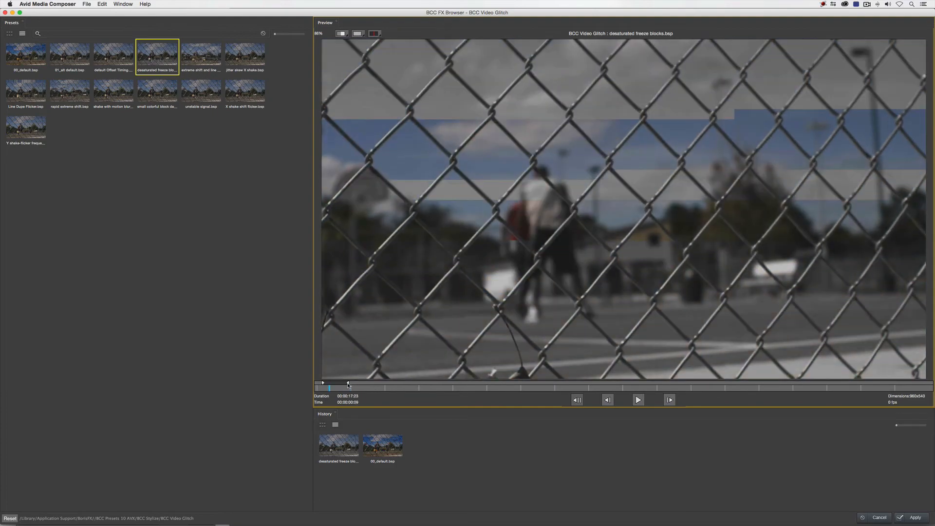
{"action": "left_click", "coordinate": [641, 404]}
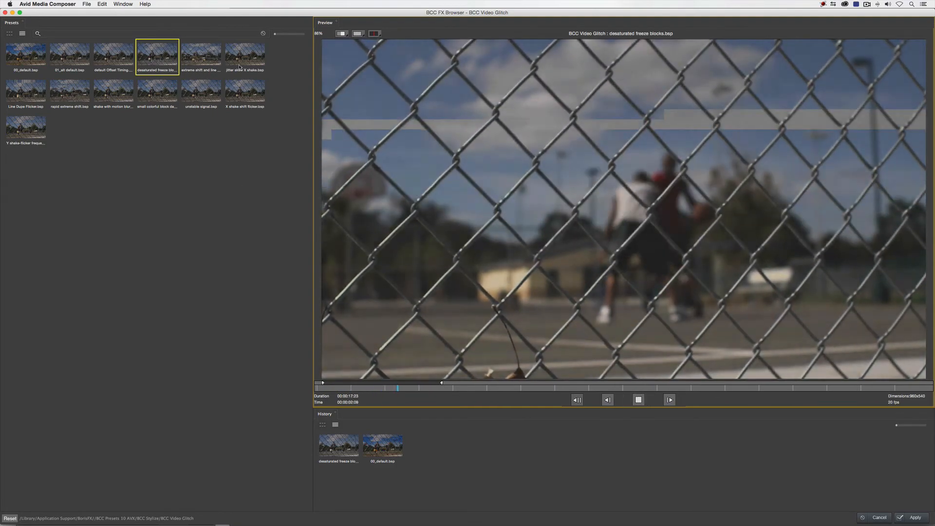
Preview the jitter skew X shake preset, then apply the small colorful block damage preset to the glitch effect
{"action": "left_click", "coordinate": [241, 60]}
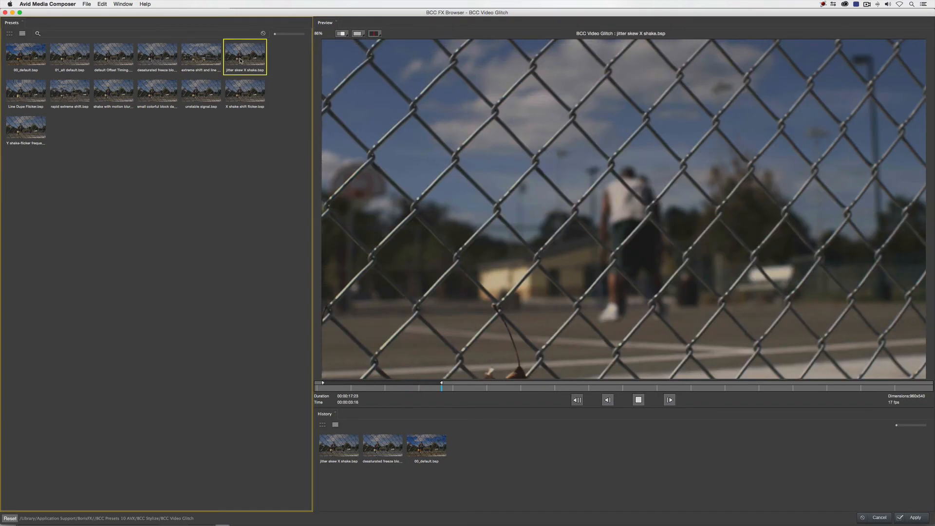
{"action": "left_click", "coordinate": [158, 91]}
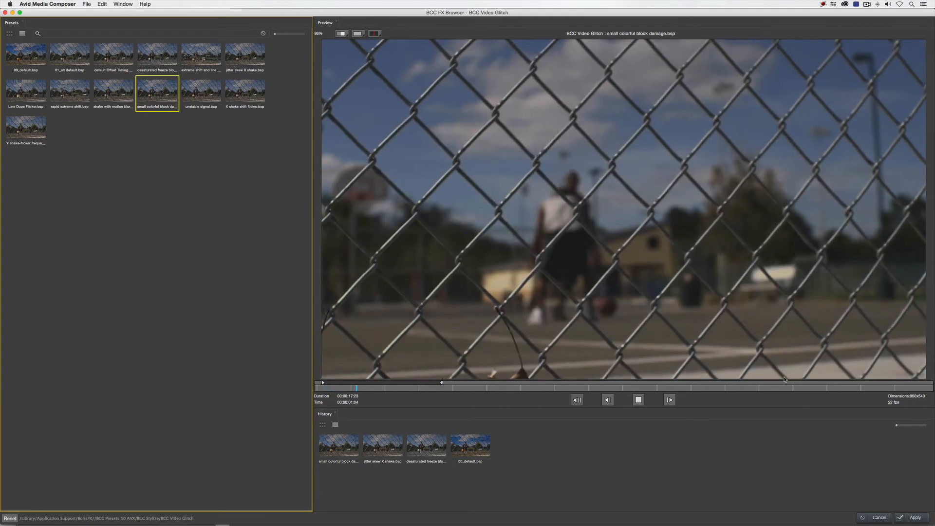
{"action": "left_click", "coordinate": [914, 518]}
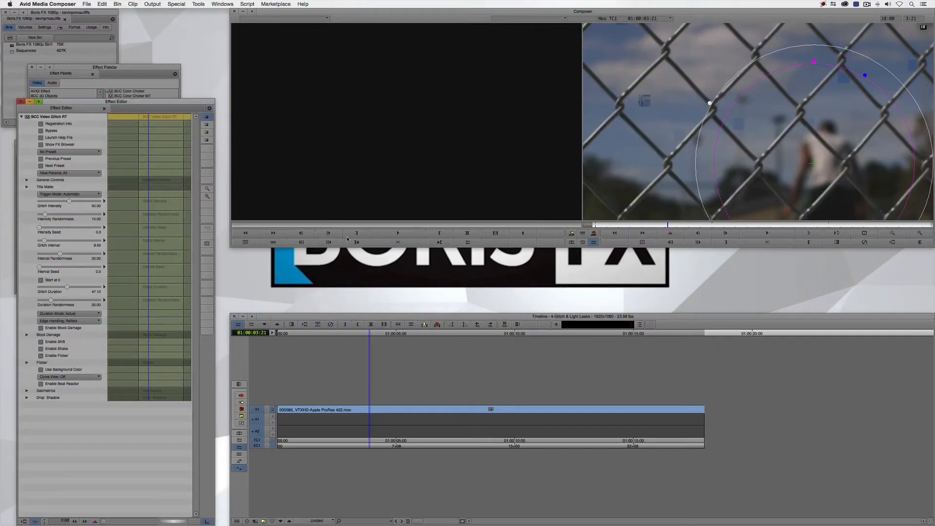
Reduce the enlarged effect preview, leave effect mode and play the clip from its start to review the block damage glitch
{"action": "left_click", "coordinate": [898, 234]}
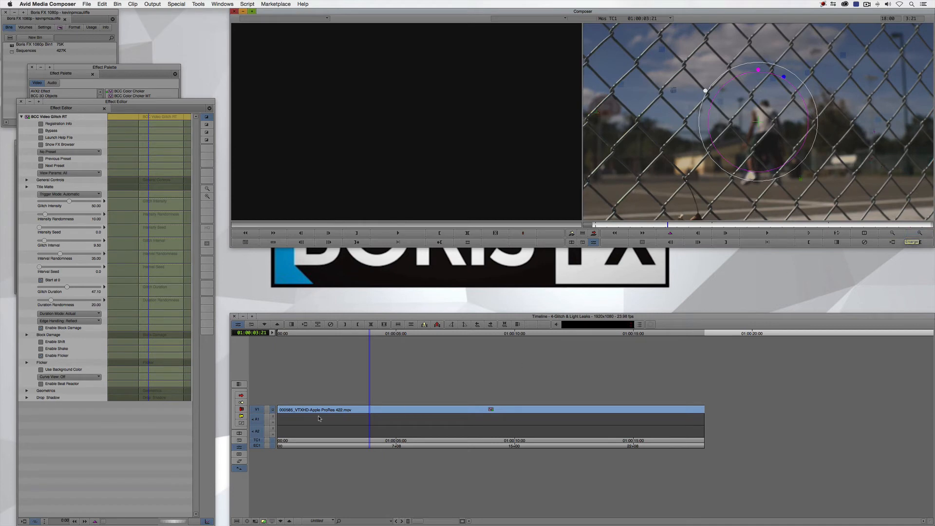
{"action": "left_click", "coordinate": [317, 416]}
{"action": "key", "text": "Home"}
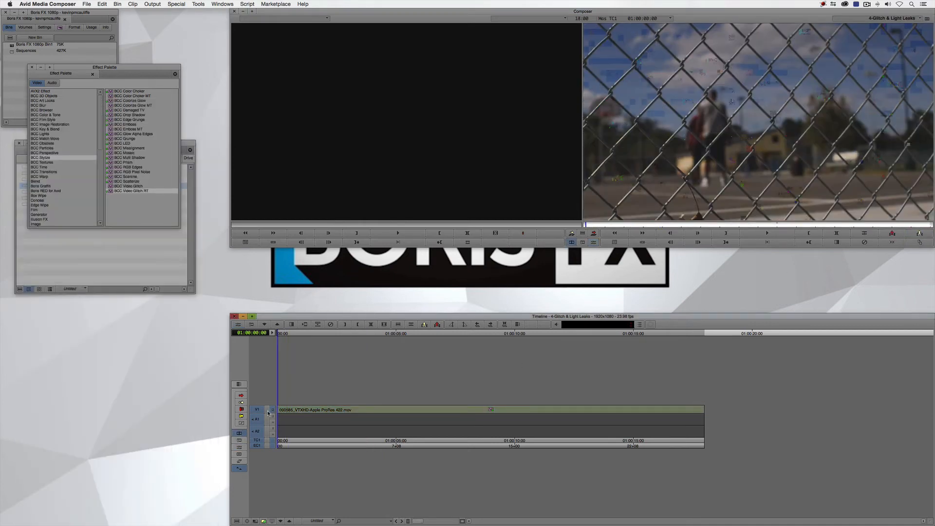
{"action": "key", "text": "space"}
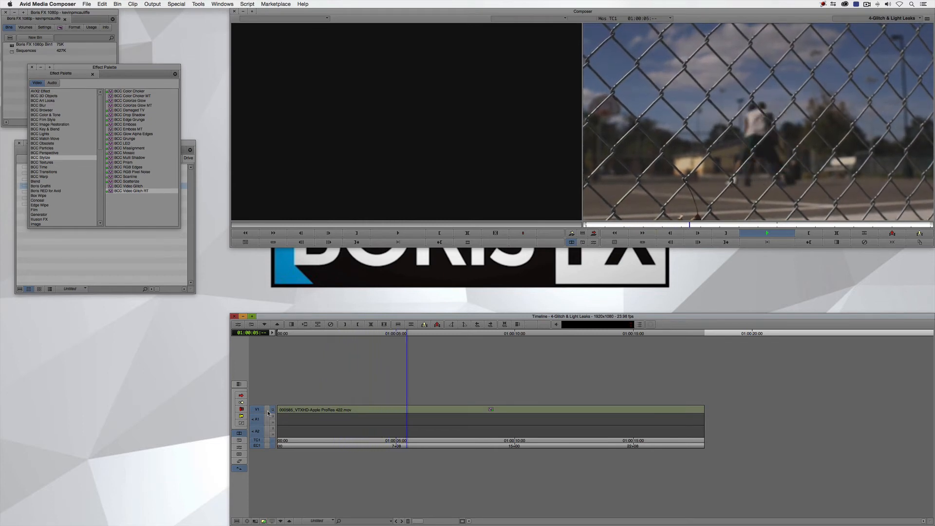
{"action": "key", "text": "space"}
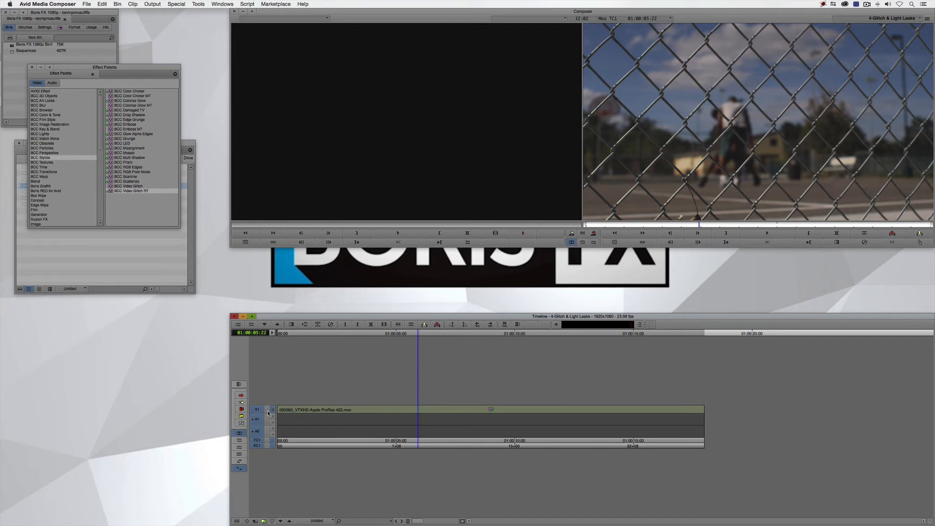
{"action": "left_click", "coordinate": [279, 414]}
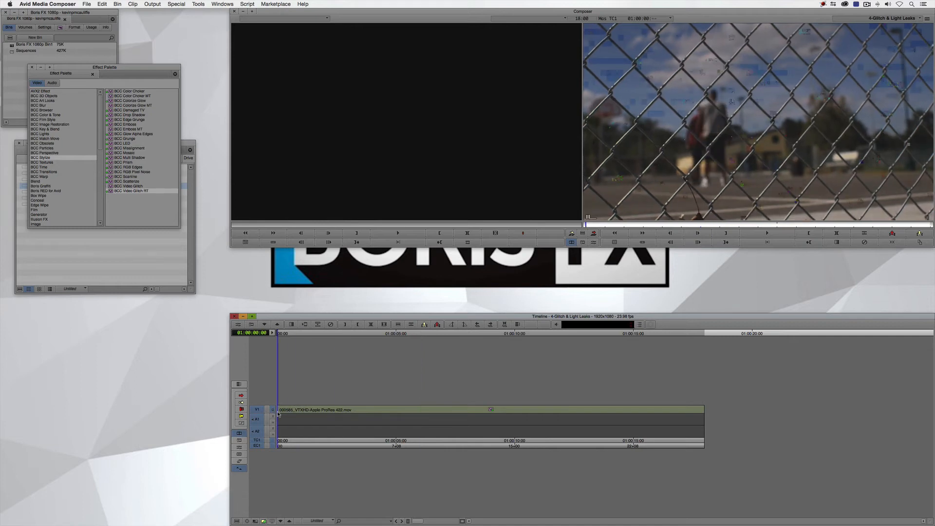
{"action": "key", "text": "space"}
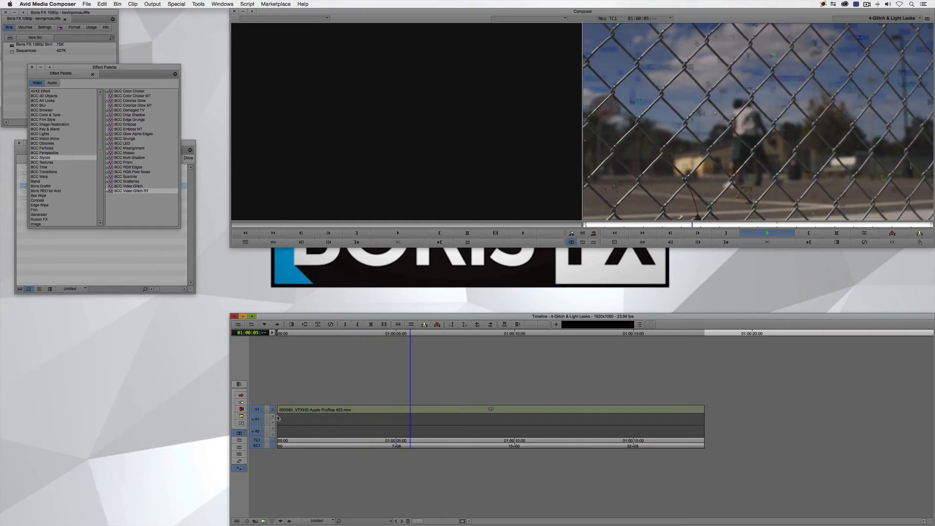
{"action": "key", "text": "space"}
Reopen and close the clip's effect settings, then undo back to the clip without the Video Glitch effect
{"action": "key", "text": "F12"}
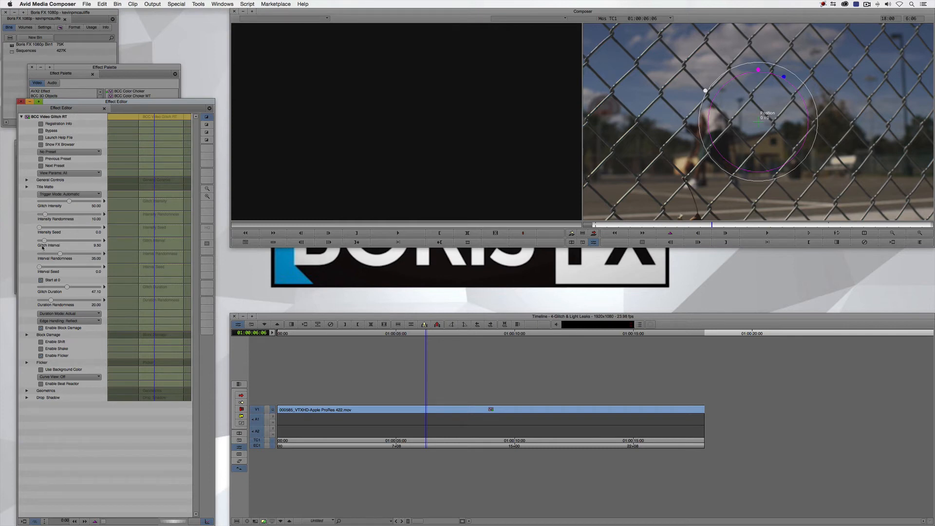
{"action": "left_click", "coordinate": [20, 102]}
{"action": "key", "text": "super+z"}
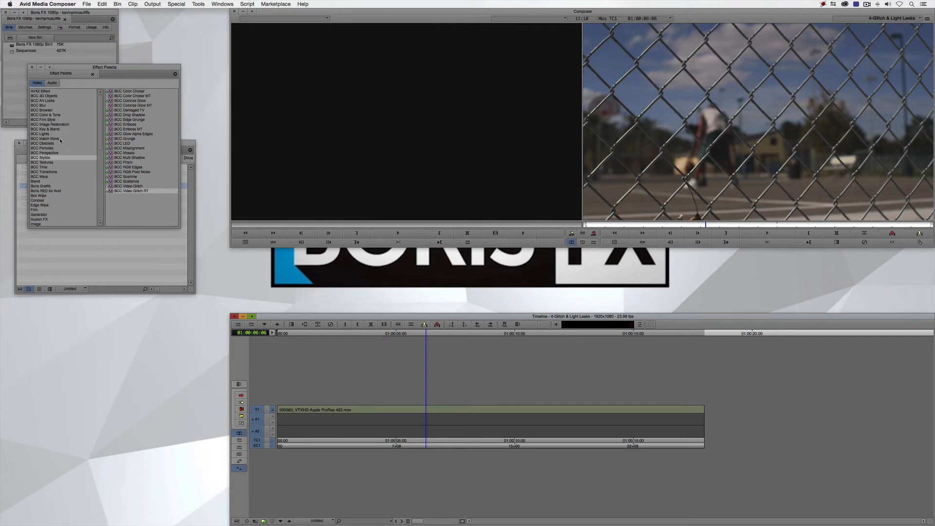
Apply the BCC Light Leaks effect from BCC Lights to the basketball clip and play it from the sequence start
{"action": "left_click", "coordinate": [40, 134]}
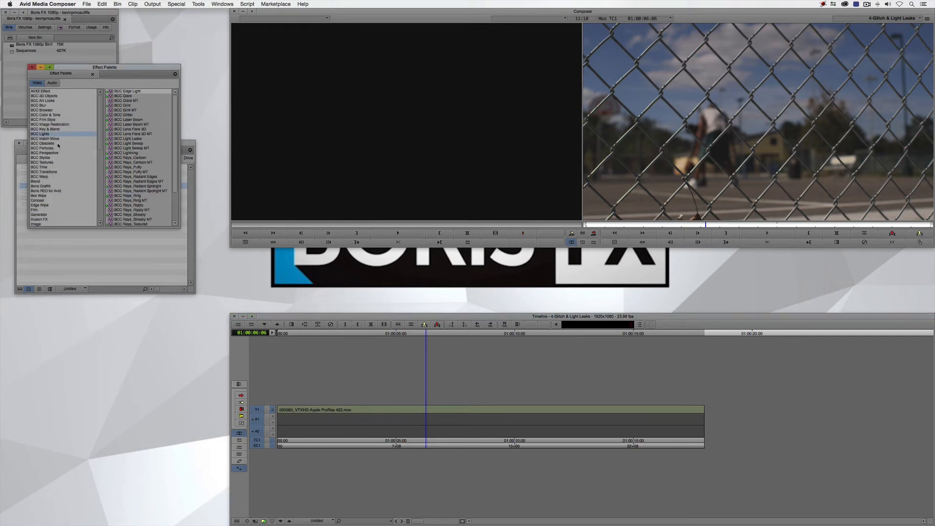
{"action": "left_click_drag", "start_coordinate": [117, 138], "coordinate": [264, 410]}
{"action": "key", "text": "space"}
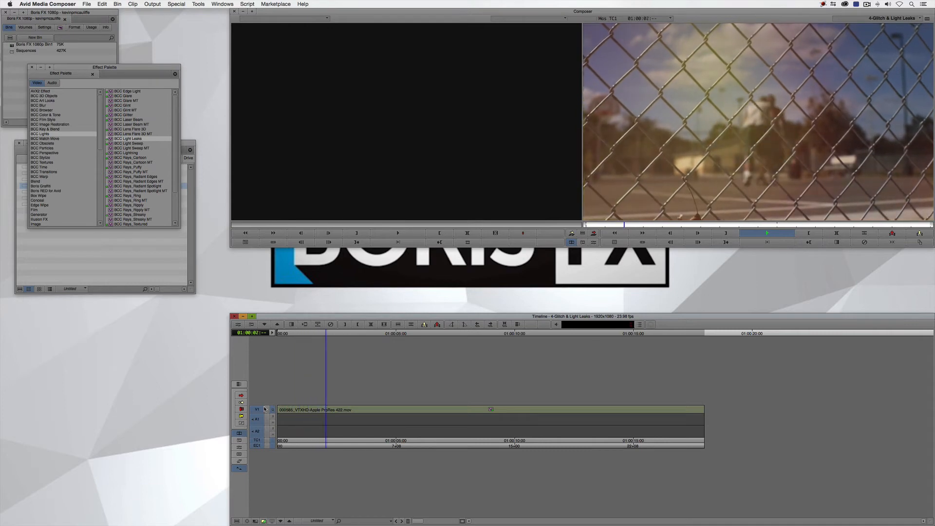
{"action": "key", "text": "space"}
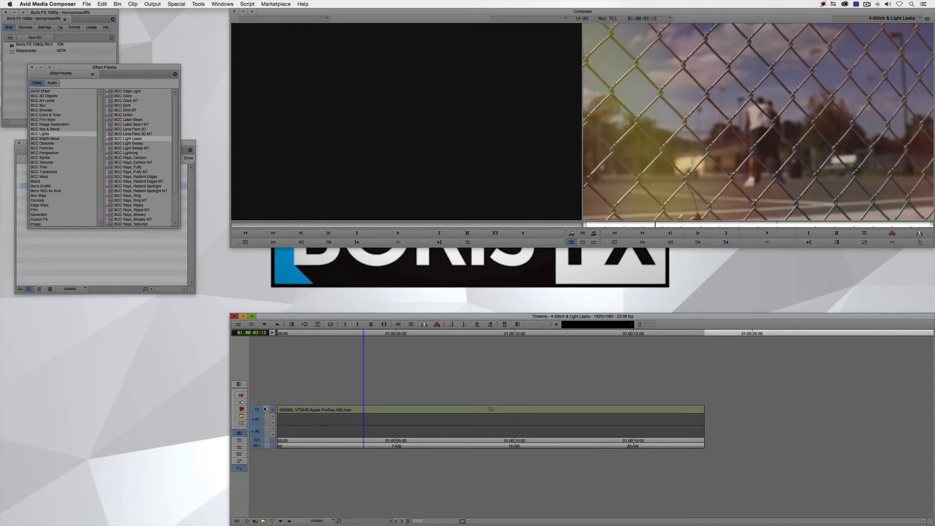
Open the clip's Light Leaks settings and examine the Generator 1 shape, color and texture parameters
{"action": "key", "text": "F8"}
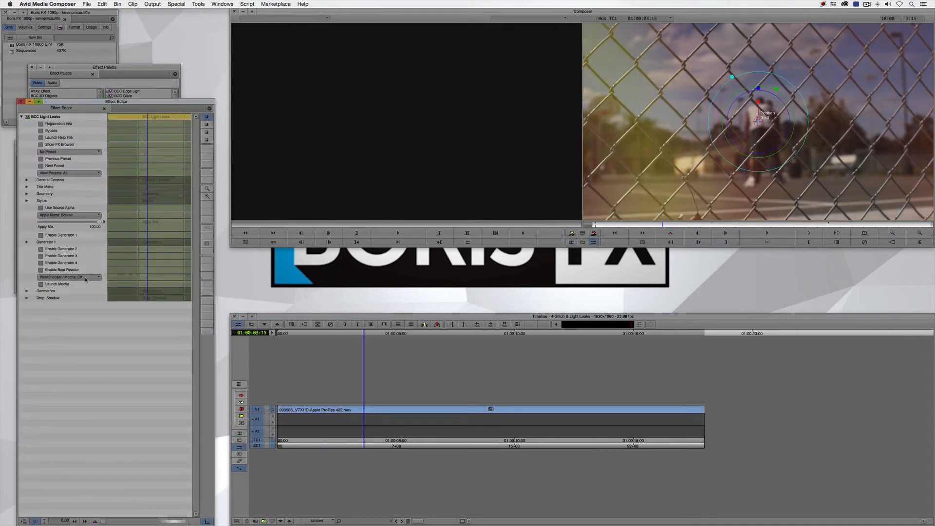
{"action": "left_click", "coordinate": [27, 242]}
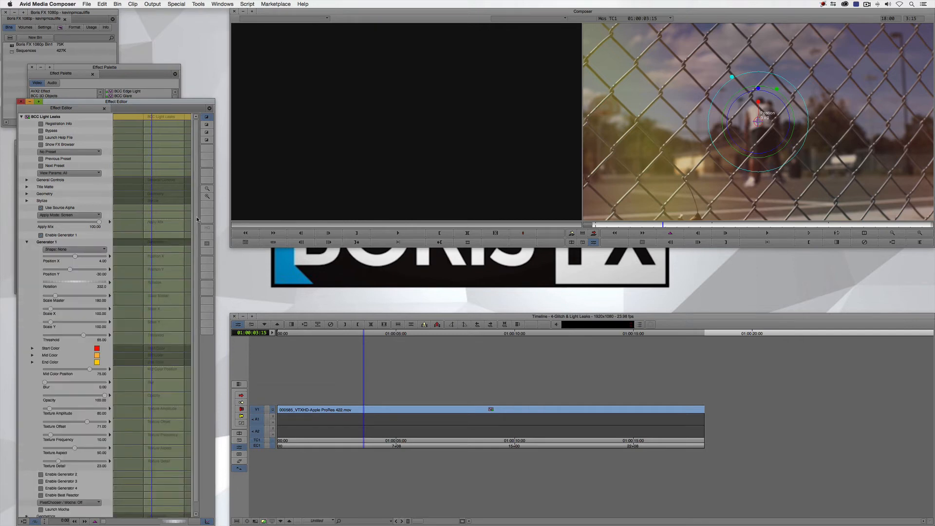
{"action": "scroll", "coordinate": [197, 219], "scroll_direction": "down", "scroll_amount": 2}
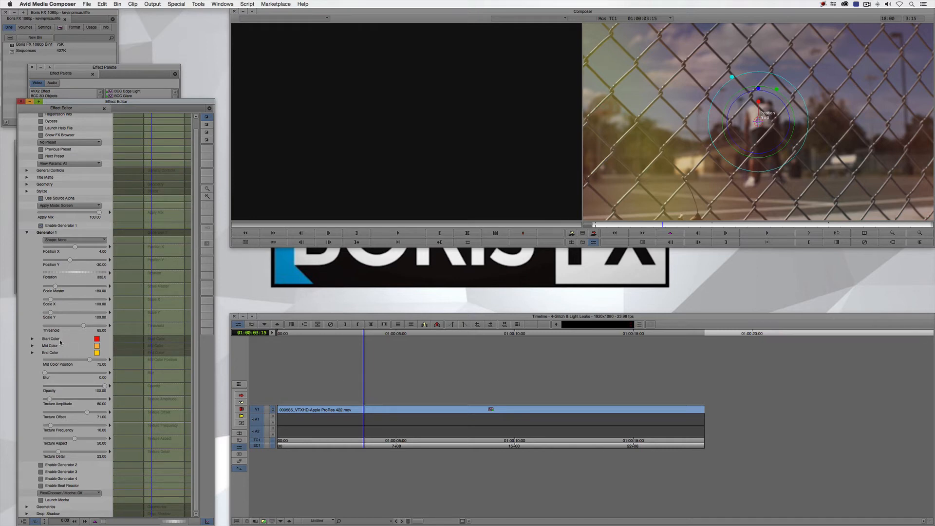
Preview the PurpleBlueMutate preset in the Light Leaks FX Browser and apply it to the basketball clip
{"action": "left_click", "coordinate": [51, 135]}
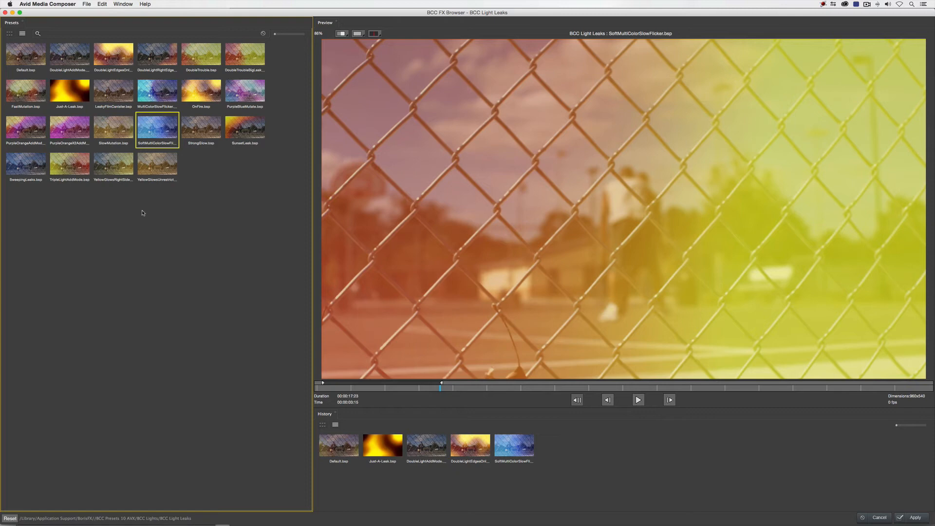
{"action": "left_click", "coordinate": [245, 92]}
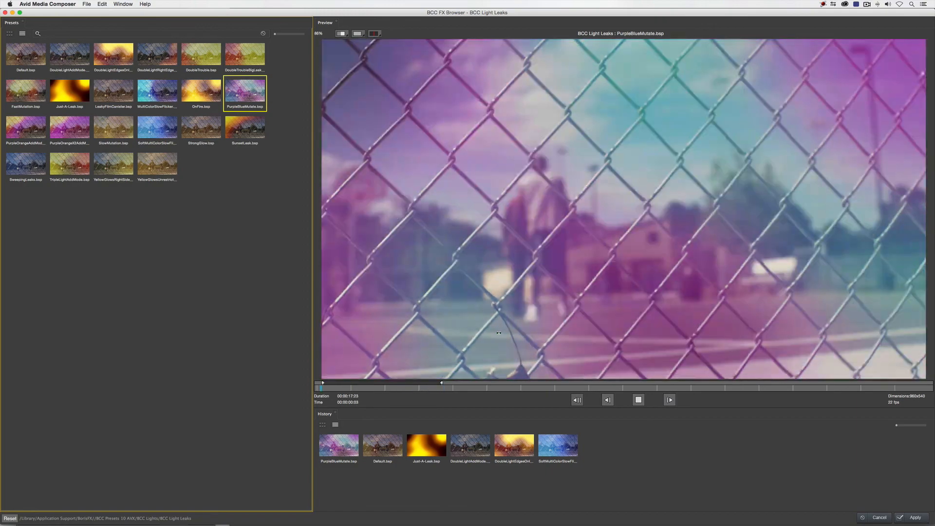
{"action": "key", "text": "space"}
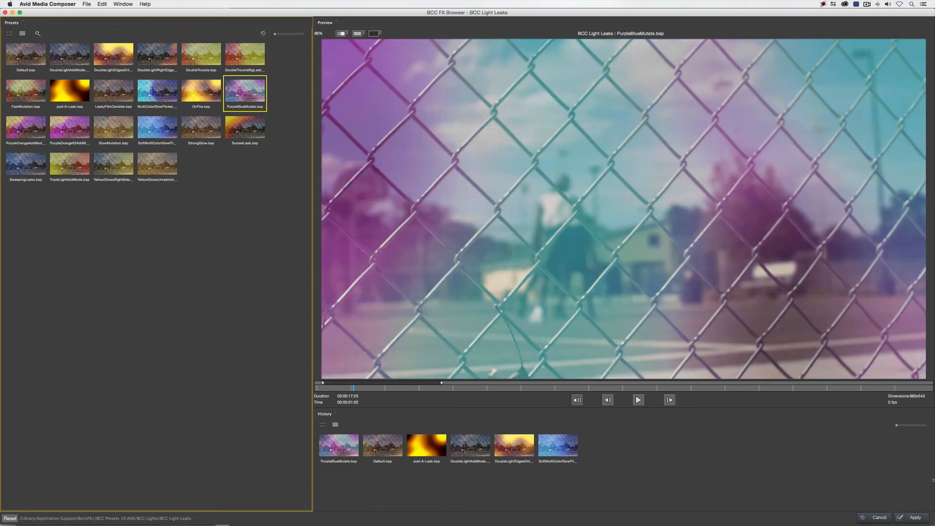
{"action": "left_click", "coordinate": [913, 517]}
Leave effect mode and play the basketball clip from the sequence start to review the purple and blue light leaks
{"action": "left_click", "coordinate": [311, 411]}
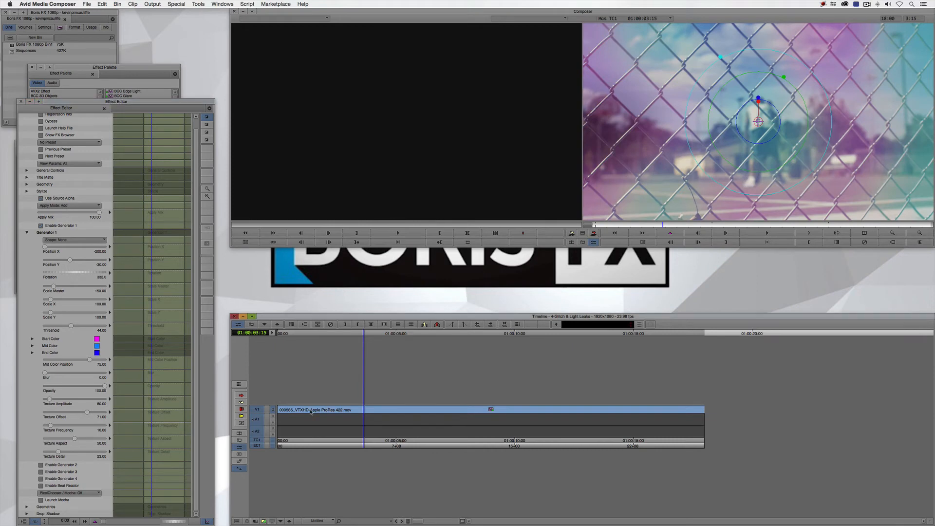
{"action": "key", "text": "Home"}
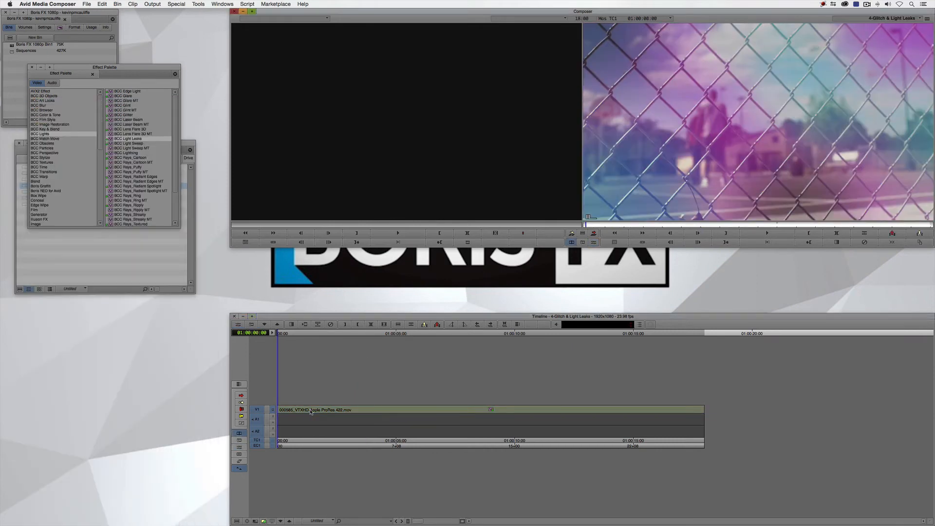
{"action": "key", "text": "space"}
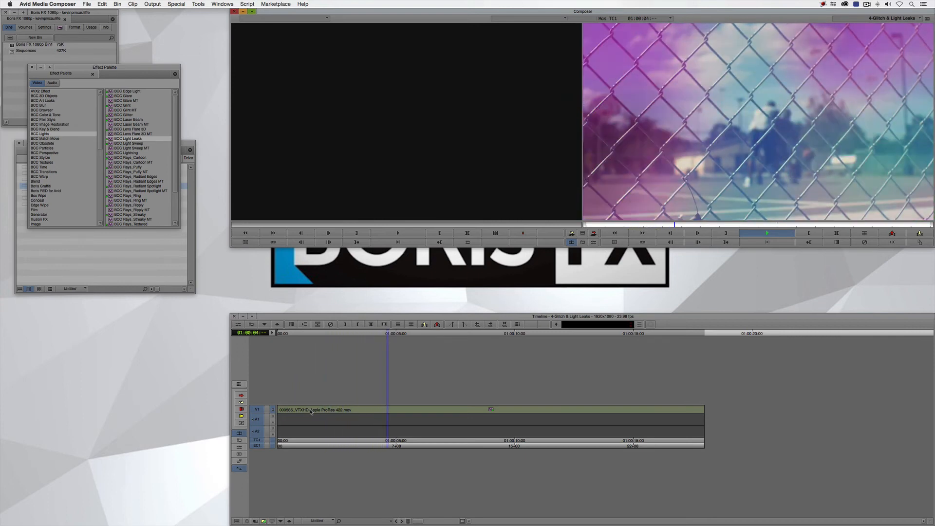
{"action": "key", "text": "space"}
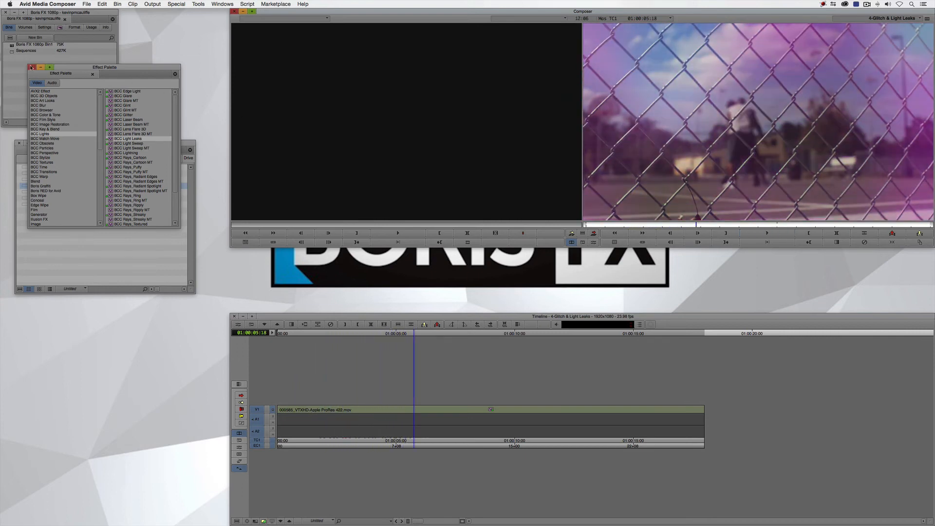
Close the effect palette, load the 5-Beauty Studio sequence and scrub through the woman's portrait clip to 01:00:02:03
{"action": "left_click", "coordinate": [31, 67]}
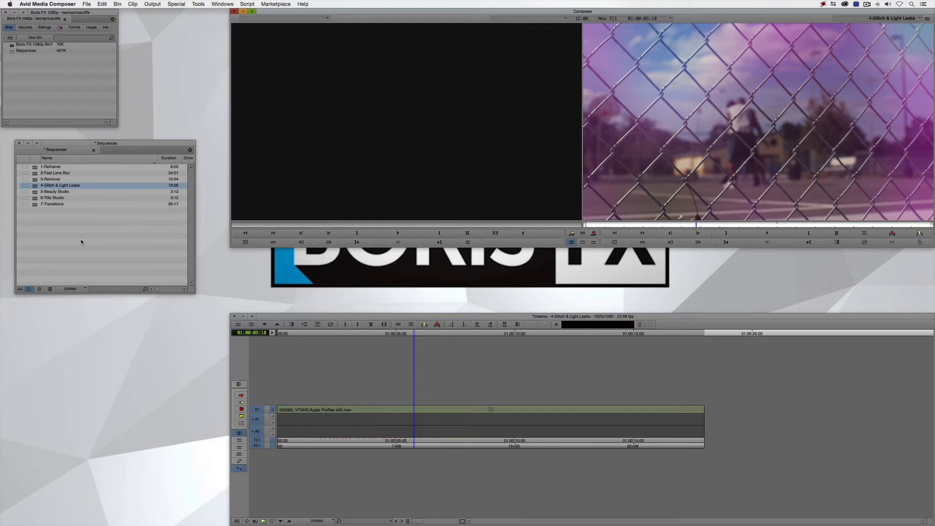
{"action": "double_click", "coordinate": [55, 192]}
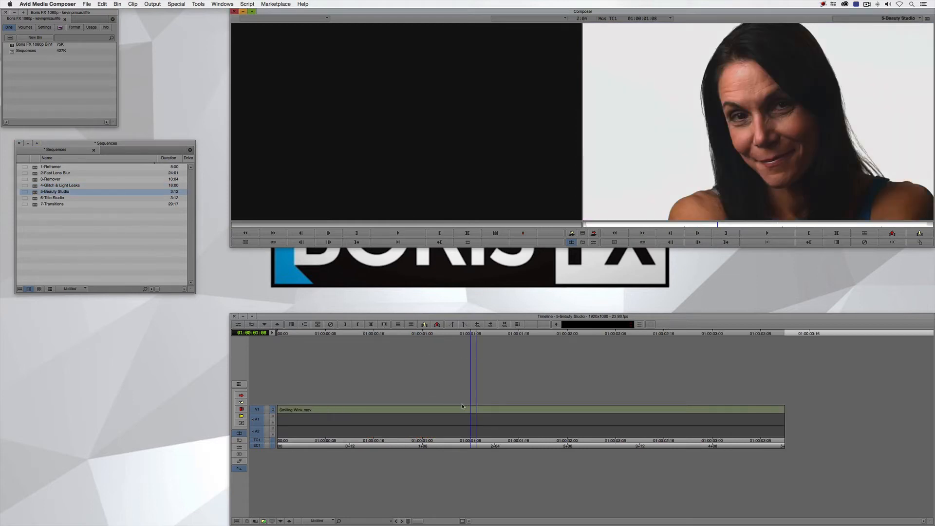
{"action": "left_click_drag", "start_coordinate": [448, 414], "coordinate": [586, 405]}
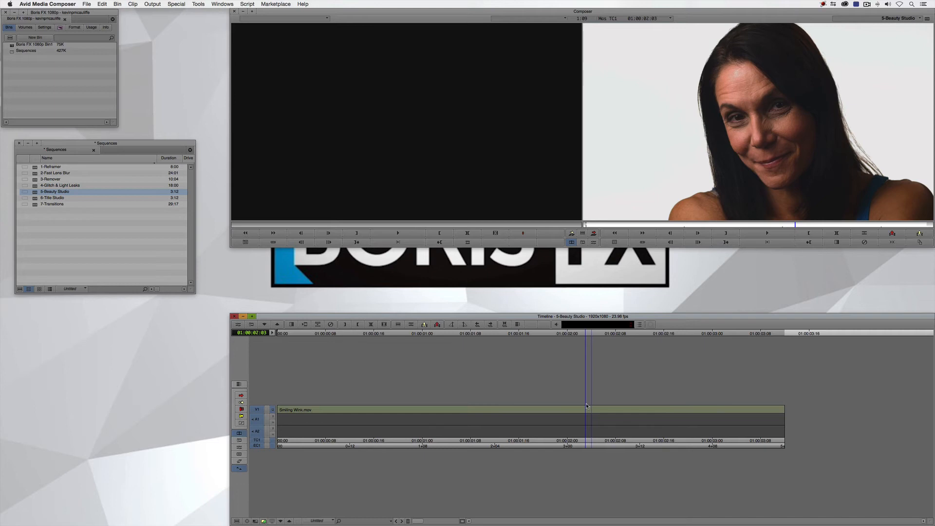
Apply the BCC Beauty Studio effect from BCC Image Restoration to the portrait clip
{"action": "key", "text": "super+8"}
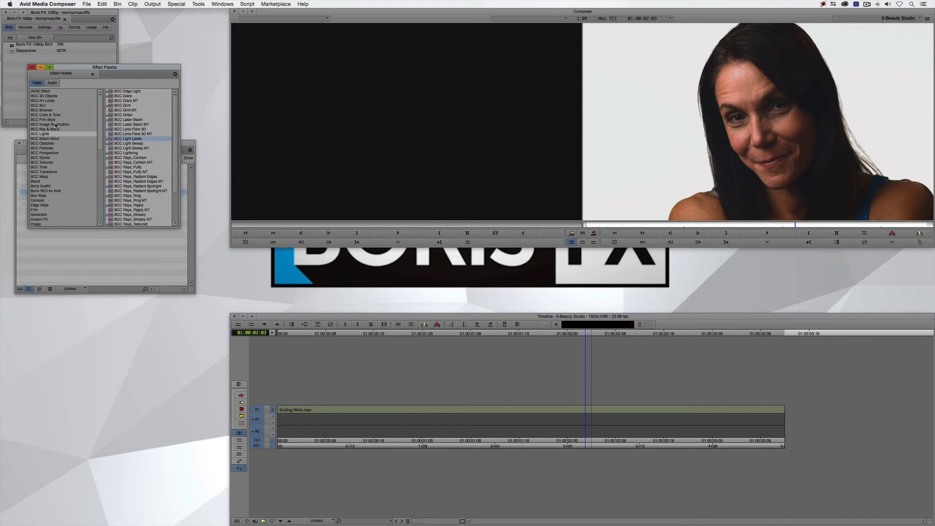
{"action": "left_click", "coordinate": [56, 124]}
{"action": "left_click_drag", "start_coordinate": [111, 91], "coordinate": [531, 408]}
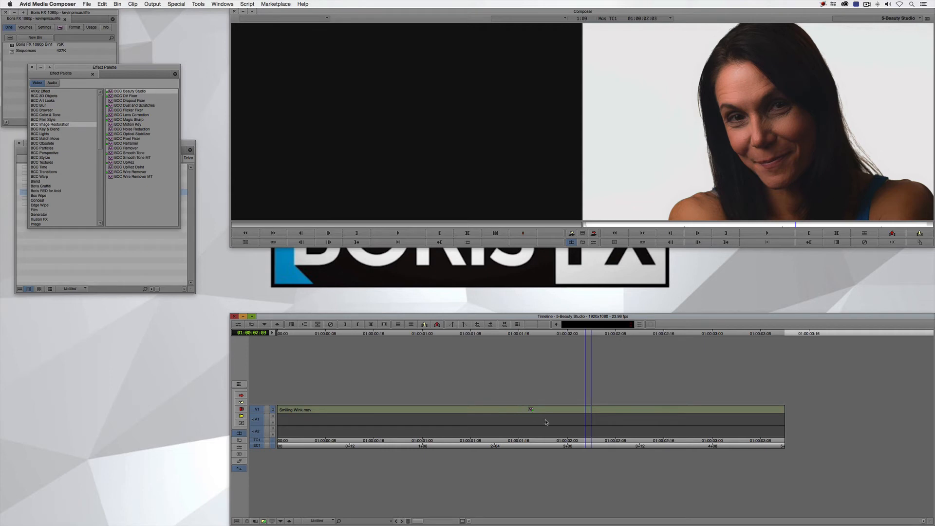
Open the Beauty Studio settings at 01:00:01:11 and expand the PixelChooser, PixelChooser Mask / Mocha and PixelChooser Matte groups
{"action": "left_click_drag", "start_coordinate": [544, 420], "coordinate": [492, 410]}
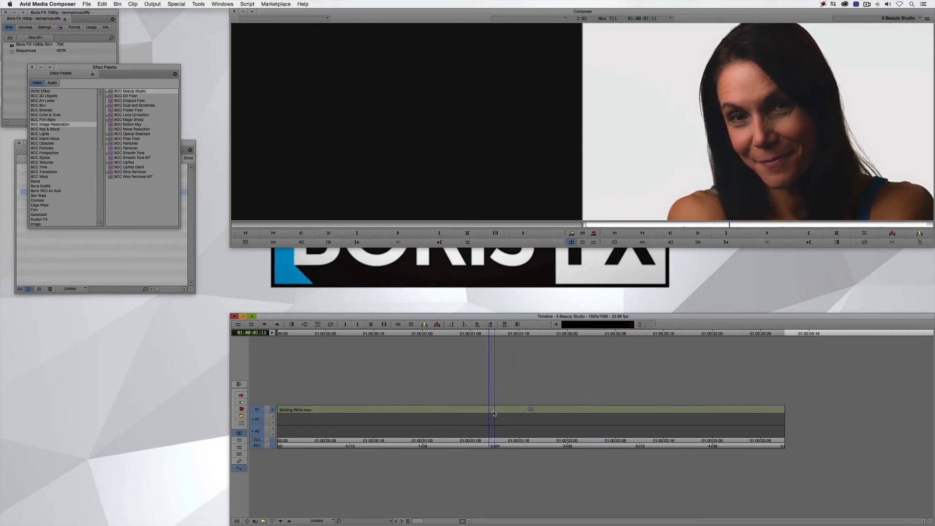
{"action": "key", "text": "shift+F10"}
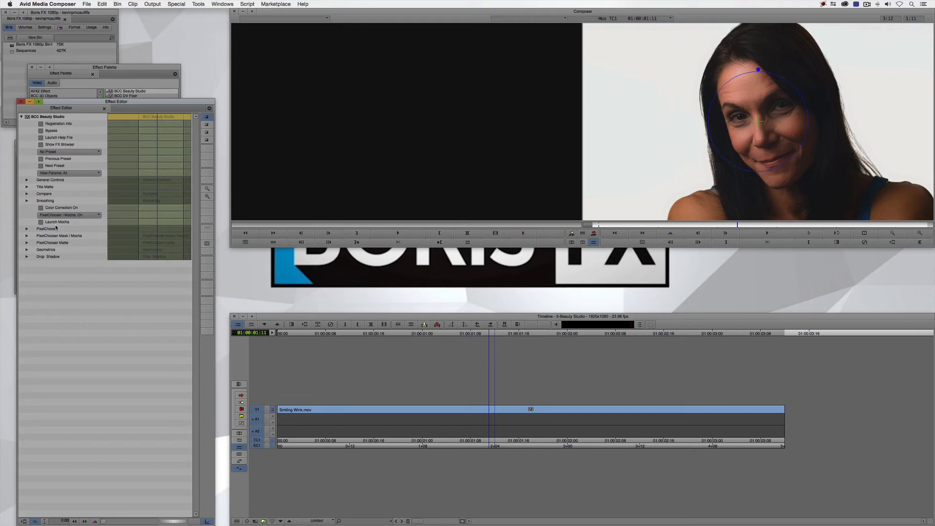
{"action": "left_click", "coordinate": [27, 229]}
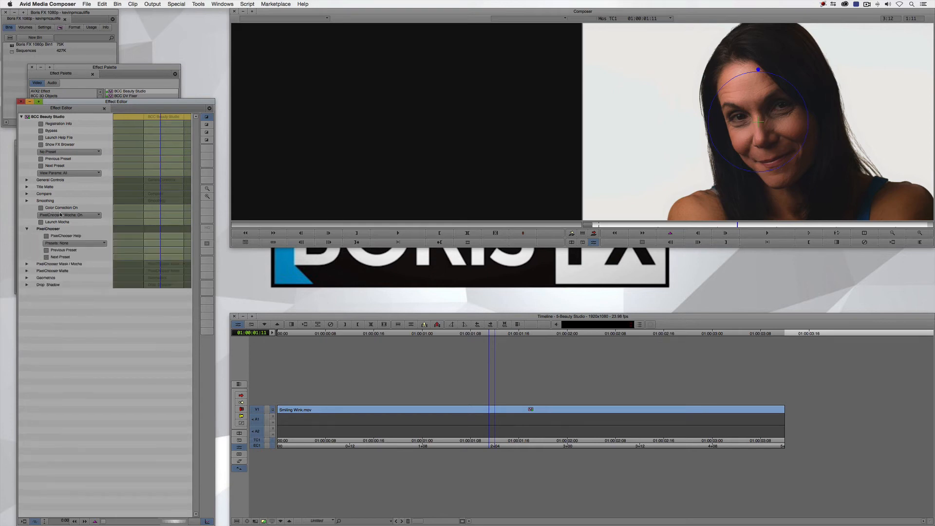
{"action": "left_click", "coordinate": [26, 264]}
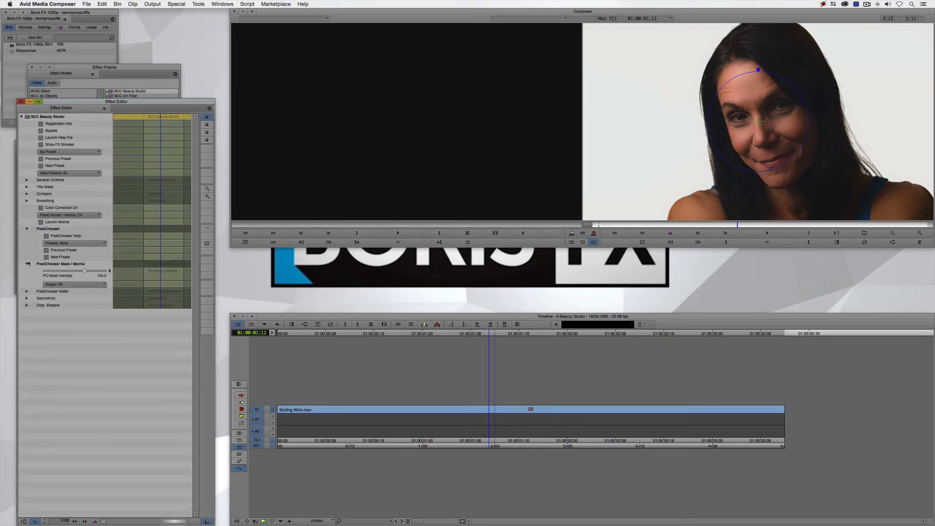
{"action": "left_click", "coordinate": [27, 291]}
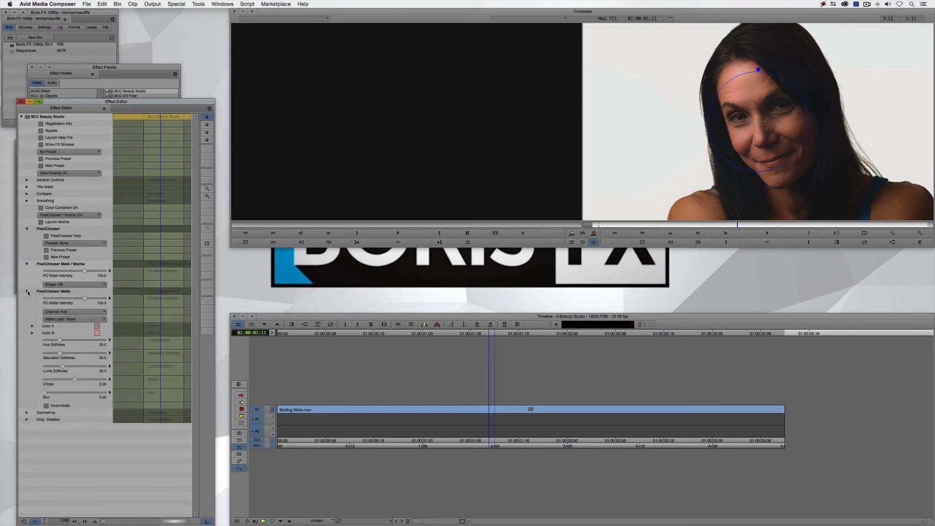
Inspect the skin matte with PixelChooser / Mocha set to View Chosen Pixels, and set it back to On
{"action": "left_click", "coordinate": [78, 215]}
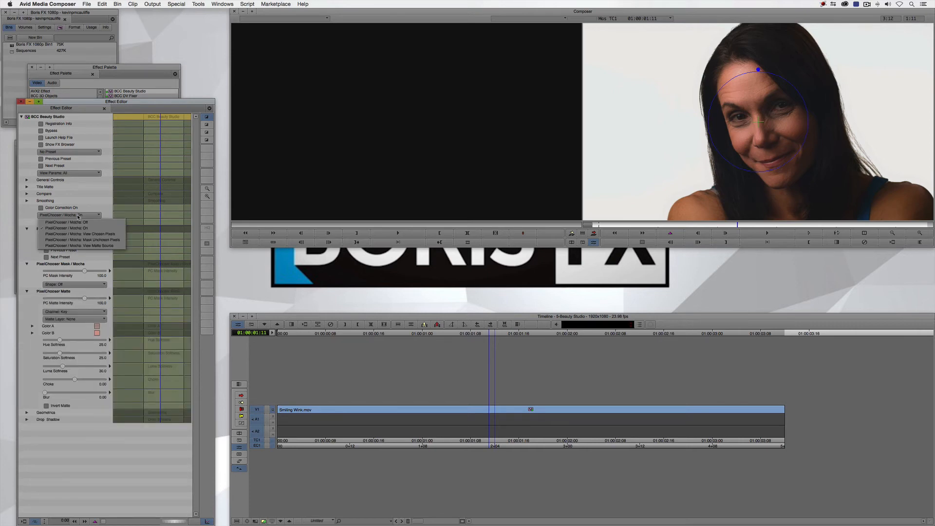
{"action": "left_click", "coordinate": [78, 234]}
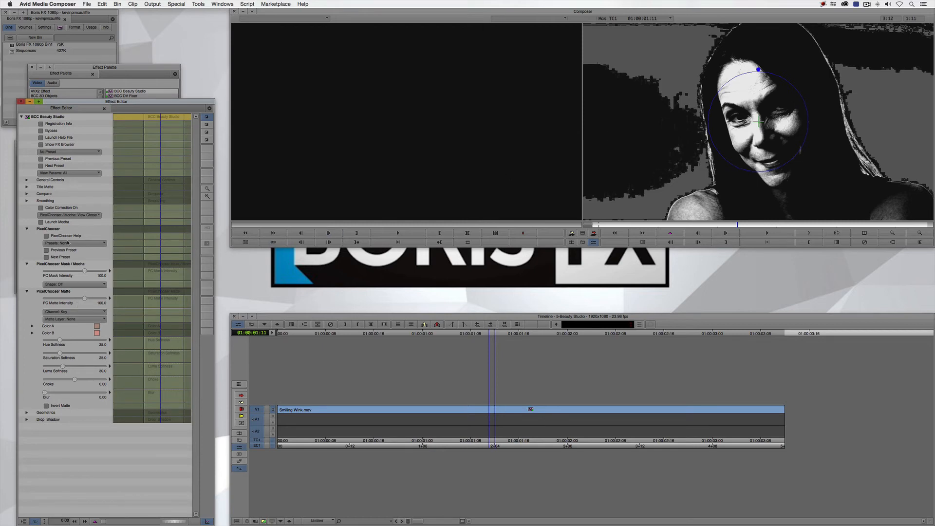
{"action": "left_click", "coordinate": [82, 215]}
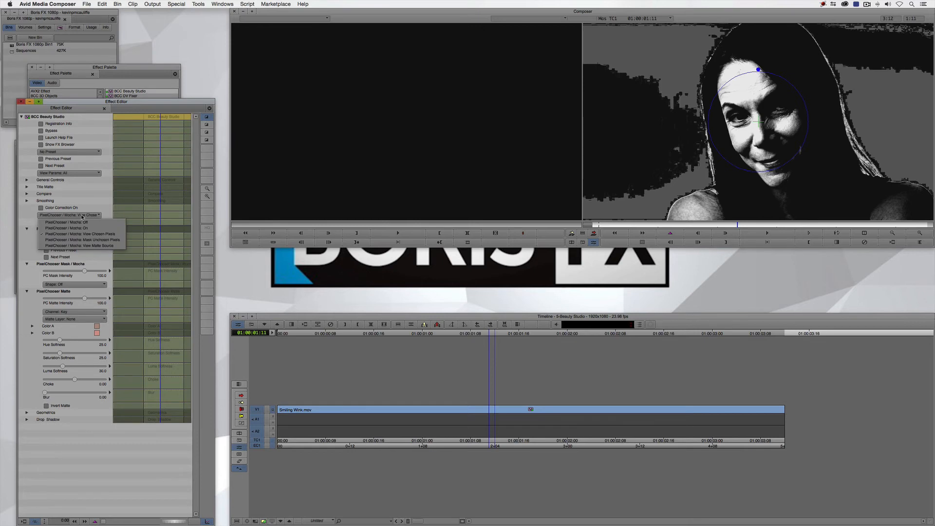
{"action": "left_click", "coordinate": [75, 229]}
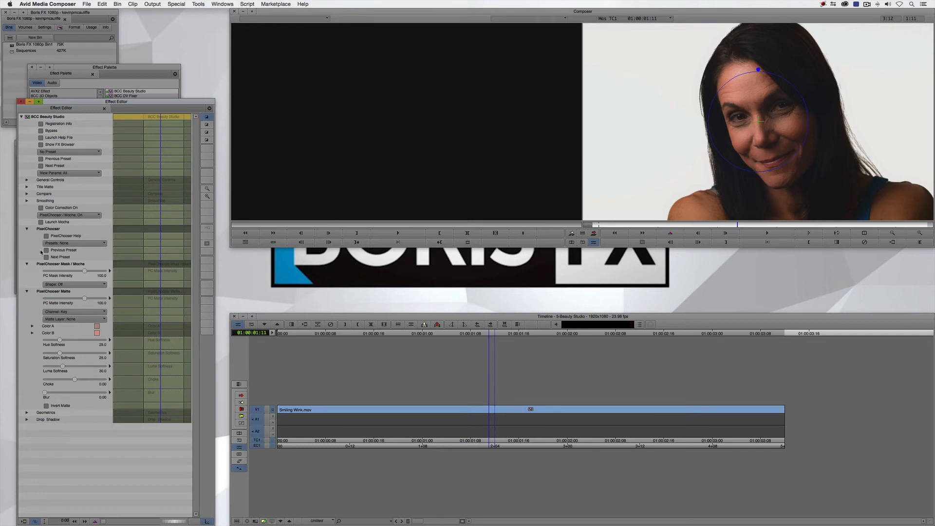
Cancel tracking at proxy resolution, set the timeline's video quality to full resolution and relaunch Mocha
{"action": "left_click", "coordinate": [56, 223]}
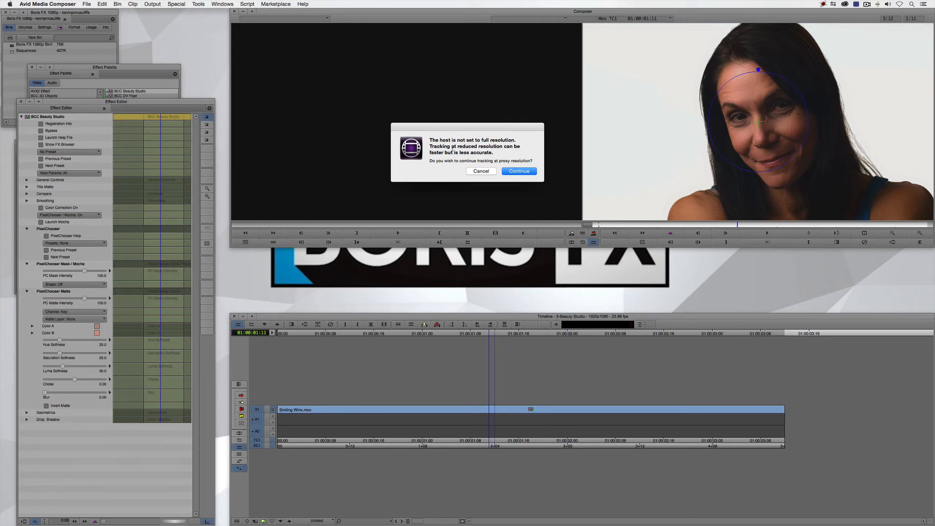
{"action": "left_click", "coordinate": [481, 171]}
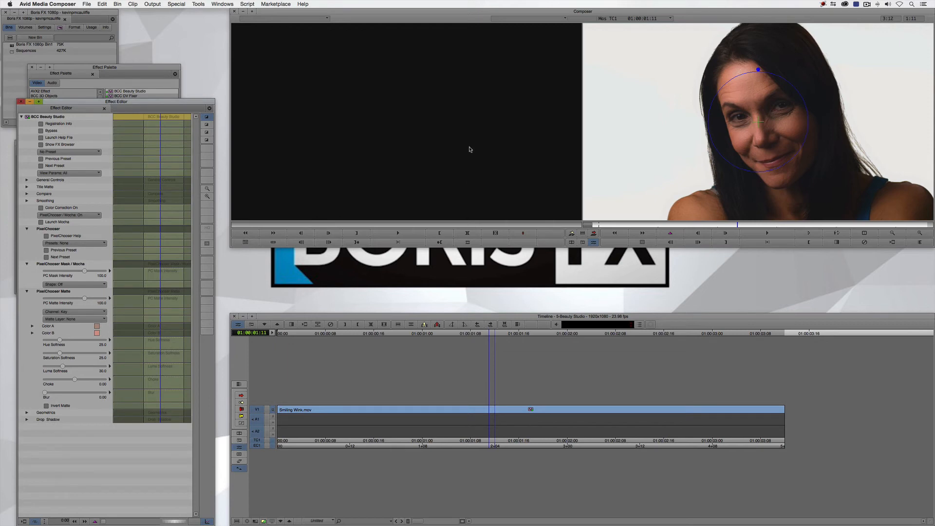
{"action": "left_click", "coordinate": [263, 517]}
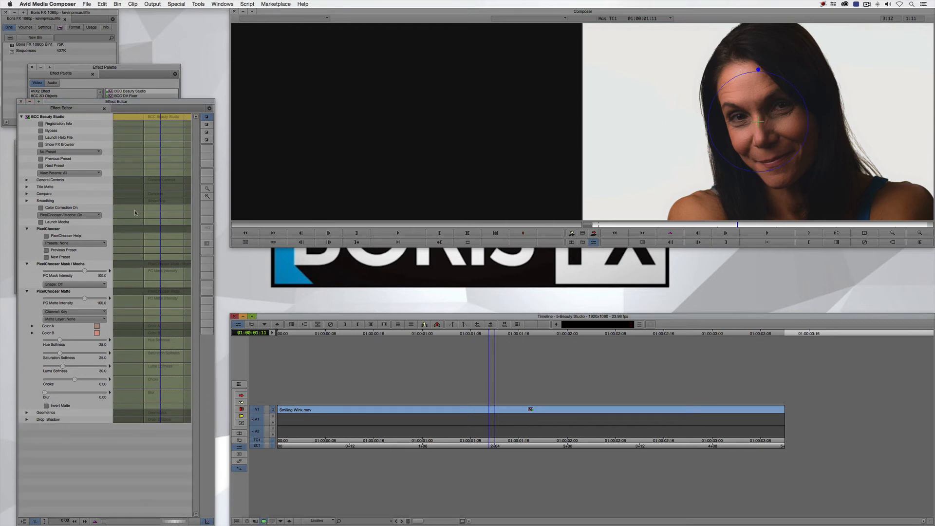
{"action": "left_click", "coordinate": [60, 223]}
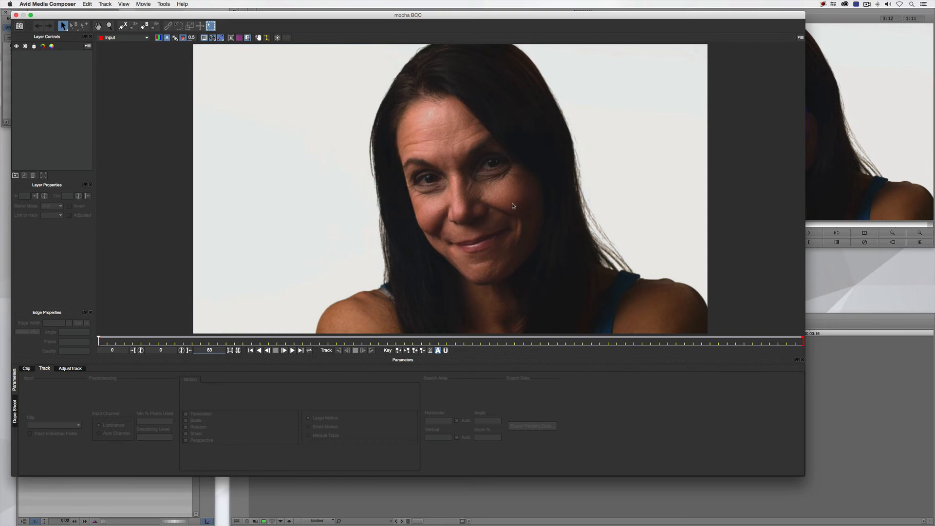
Draw a closed X-spline around the woman's forehead, following the hairline and the tops of the eyebrows
{"action": "left_click", "coordinate": [123, 25]}
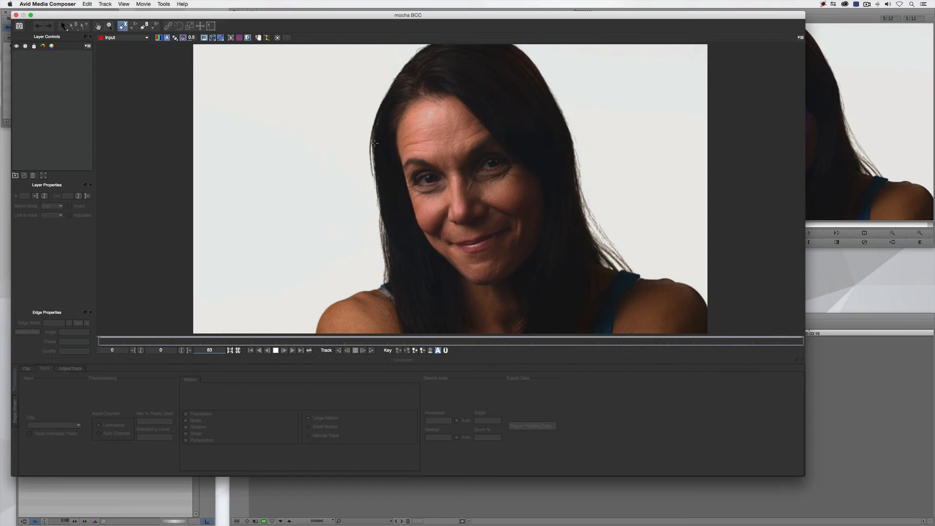
{"action": "left_click", "coordinate": [404, 160]}
{"action": "left_click", "coordinate": [398, 138]}
{"action": "left_click", "coordinate": [404, 122]}
{"action": "left_click", "coordinate": [418, 112]}
{"action": "left_click", "coordinate": [435, 108]}
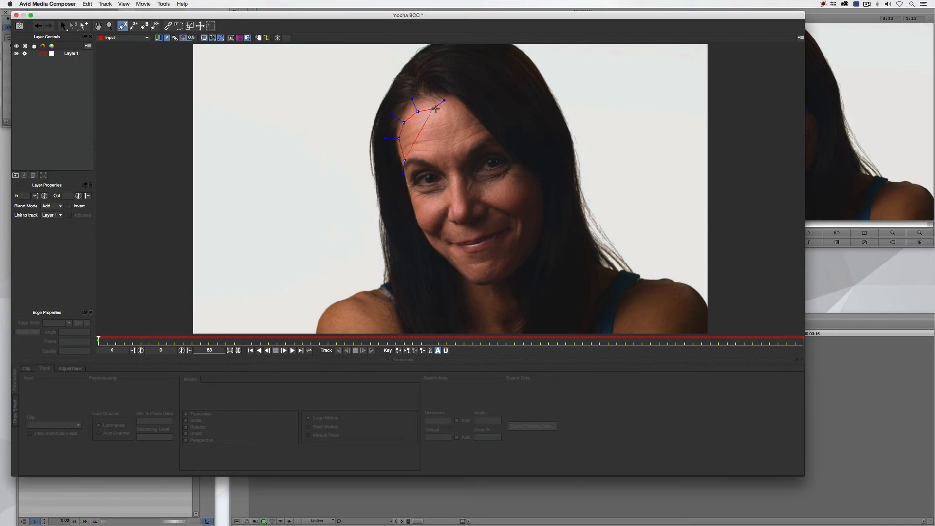
{"action": "left_click", "coordinate": [459, 105]}
{"action": "left_click", "coordinate": [467, 115]}
{"action": "left_click", "coordinate": [477, 127]}
{"action": "left_click", "coordinate": [482, 136]}
{"action": "left_click", "coordinate": [470, 143]}
{"action": "left_click", "coordinate": [459, 152]}
{"action": "left_click", "coordinate": [458, 164]}
{"action": "left_click", "coordinate": [456, 173]}
{"action": "left_click", "coordinate": [443, 165]}
{"action": "left_click", "coordinate": [429, 152]}
{"action": "left_click", "coordinate": [413, 153]}
{"action": "right_click", "coordinate": [405, 159]}
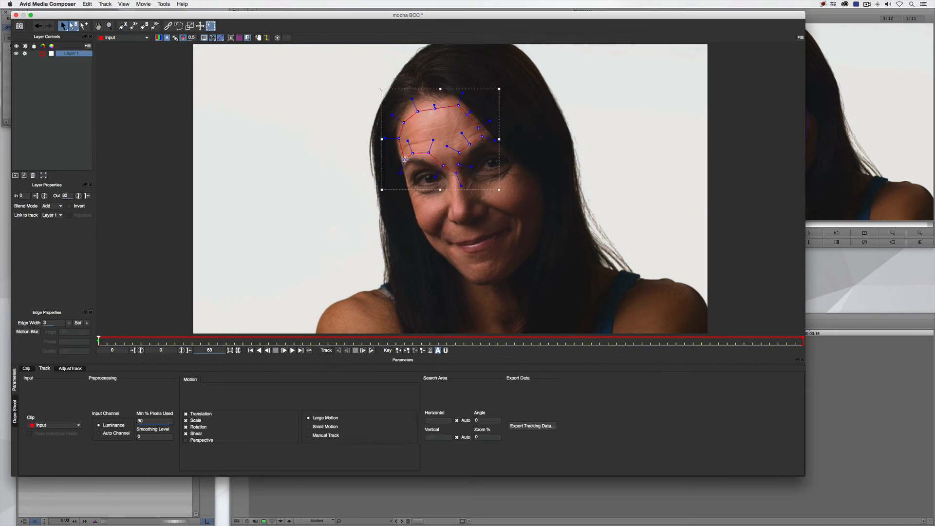
Draw a second closed X-spline around the cheek on the image's left, below the eye and beside the nose
{"action": "left_click", "coordinate": [124, 28]}
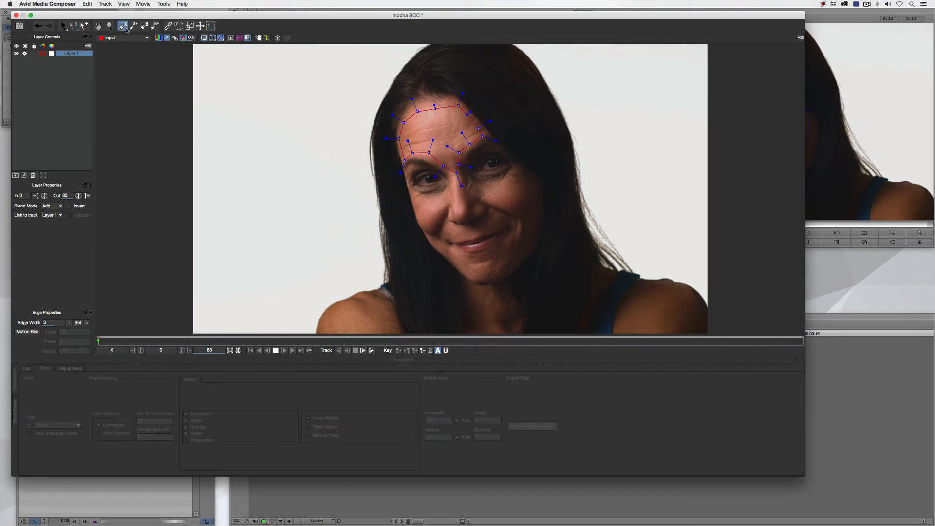
{"action": "left_click", "coordinate": [415, 196]}
{"action": "left_click", "coordinate": [419, 216]}
{"action": "left_click", "coordinate": [422, 228]}
{"action": "left_click", "coordinate": [432, 229]}
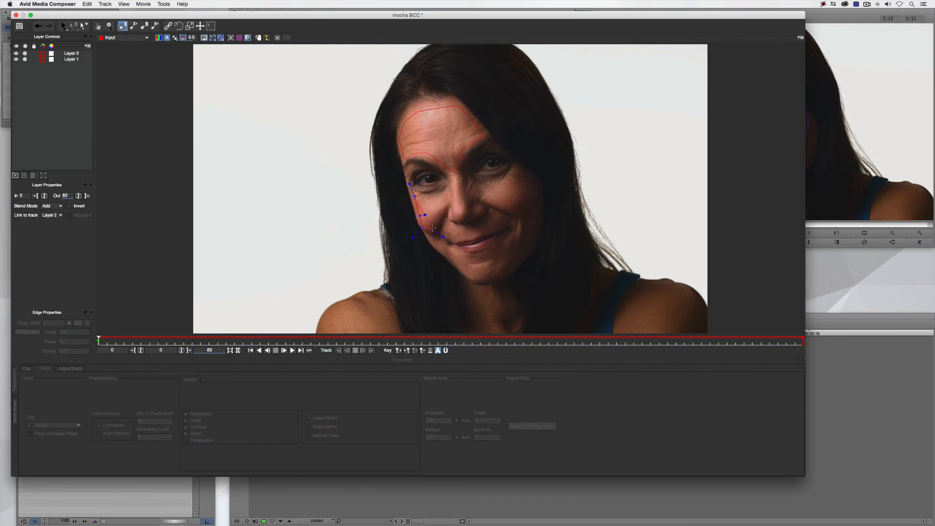
{"action": "left_click", "coordinate": [440, 219]}
{"action": "left_click", "coordinate": [445, 208]}
{"action": "left_click", "coordinate": [442, 198]}
{"action": "left_click", "coordinate": [434, 198]}
{"action": "left_click", "coordinate": [421, 198]}
{"action": "right_click", "coordinate": [416, 197]}
Draw a third closed X-spline around the cheek on the image's right, from under the eye to the smile line
{"action": "left_click", "coordinate": [123, 27]}
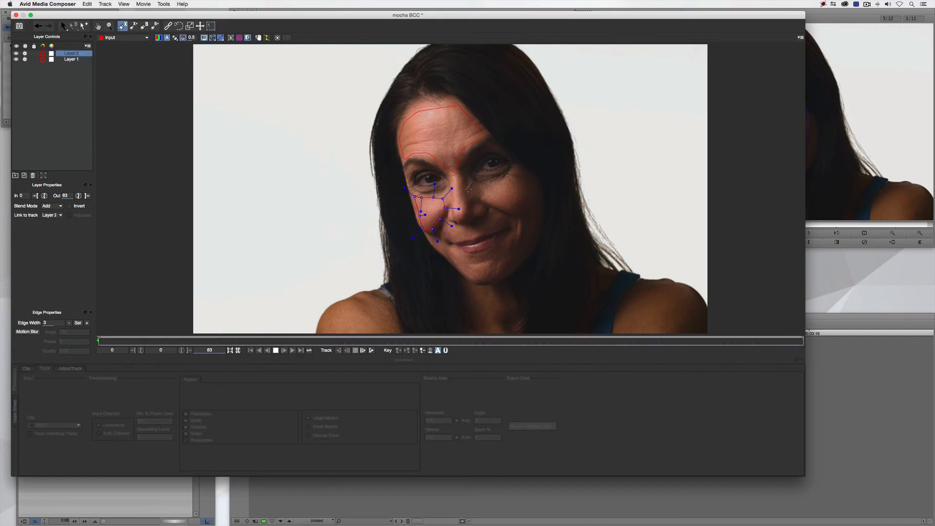
{"action": "left_click", "coordinate": [487, 189]}
{"action": "left_click", "coordinate": [483, 200]}
{"action": "left_click", "coordinate": [493, 208]}
{"action": "left_click", "coordinate": [514, 213]}
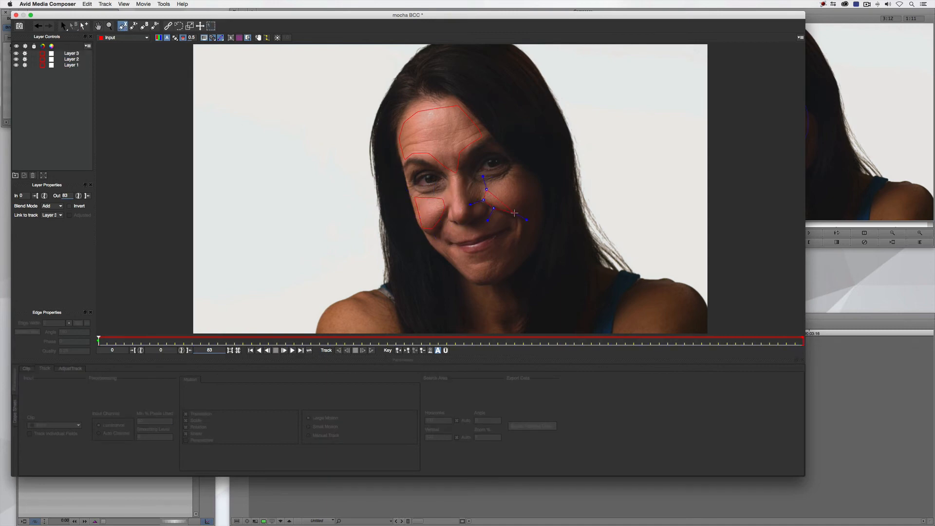
{"action": "left_click", "coordinate": [528, 213]}
{"action": "left_click", "coordinate": [538, 201]}
{"action": "left_click", "coordinate": [537, 188]}
{"action": "left_click", "coordinate": [527, 180]}
{"action": "left_click", "coordinate": [511, 175]}
{"action": "left_click", "coordinate": [502, 186]}
{"action": "left_click", "coordinate": [493, 187]}
{"action": "left_click", "coordinate": [484, 188]}
{"action": "right_click", "coordinate": [492, 183]}
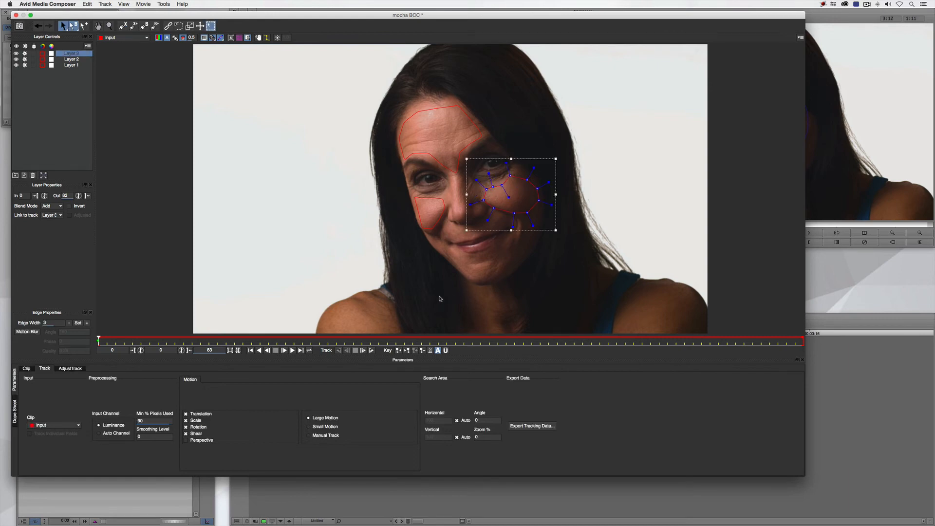
Track the three face layers forward from the first frame, stop tracking partway and return to frame 0
{"action": "left_click", "coordinate": [372, 350]}
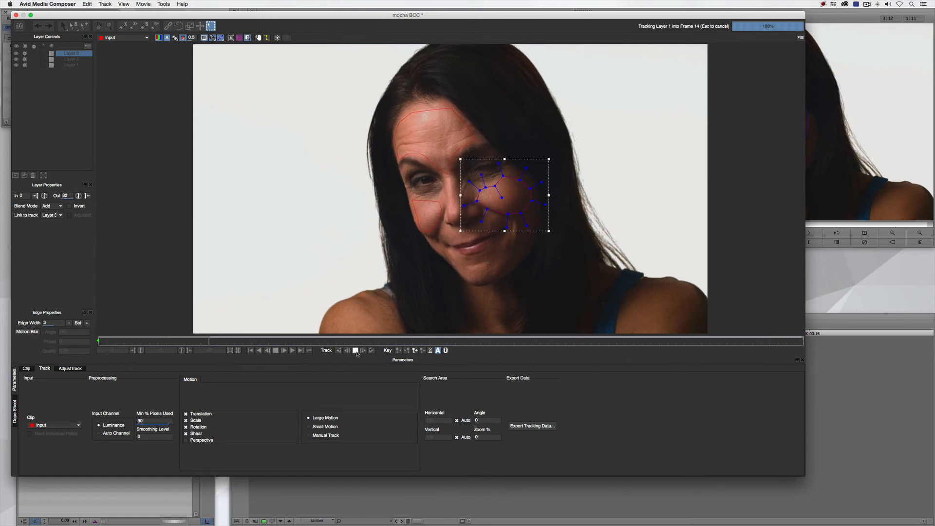
{"action": "left_click", "coordinate": [355, 350]}
{"action": "left_click_drag", "start_coordinate": [210, 341], "coordinate": [76, 345]}
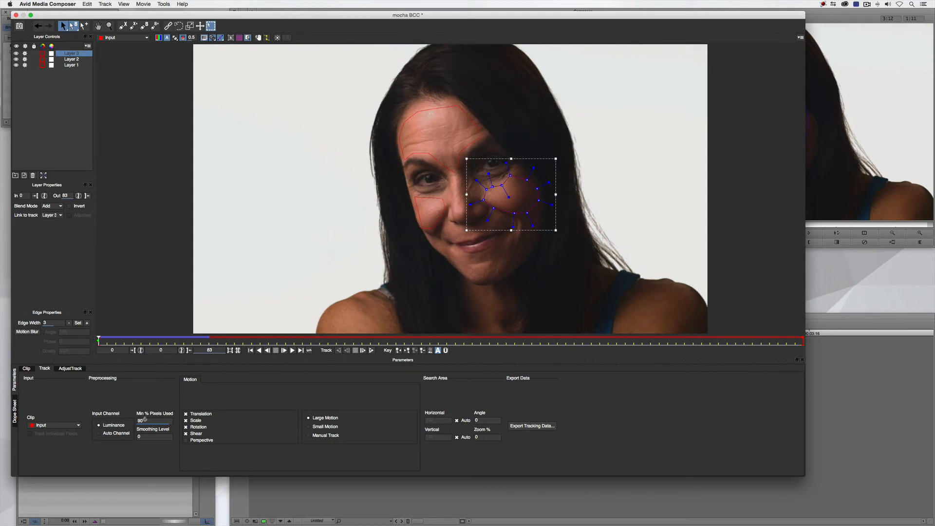
Set Min % Pixels Used to 30 for Layer 3, Layer 2 and Layer 1
{"action": "double_click", "coordinate": [144, 420]}
{"action": "type", "text": "30"}
{"action": "left_click", "coordinate": [74, 59]}
{"action": "double_click", "coordinate": [141, 420]}
{"action": "type", "text": "30"}
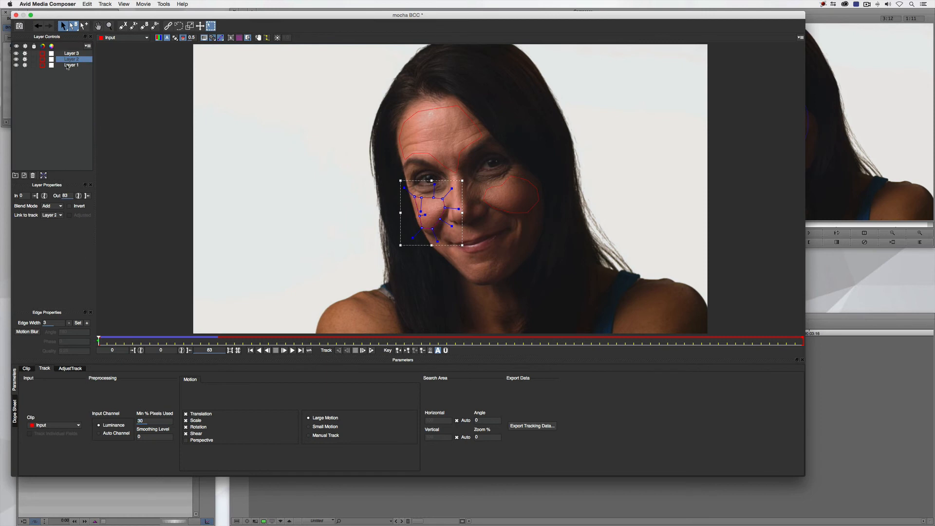
{"action": "double_click", "coordinate": [71, 65]}
{"action": "left_click", "coordinate": [69, 90]}
{"action": "left_click", "coordinate": [71, 64]}
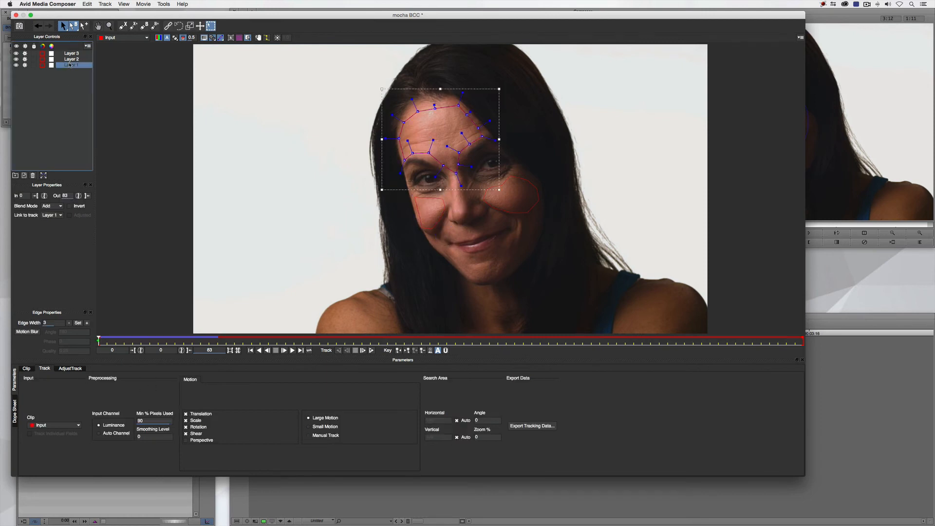
{"action": "left_click", "coordinate": [152, 422]}
{"action": "type", "text": "30"}
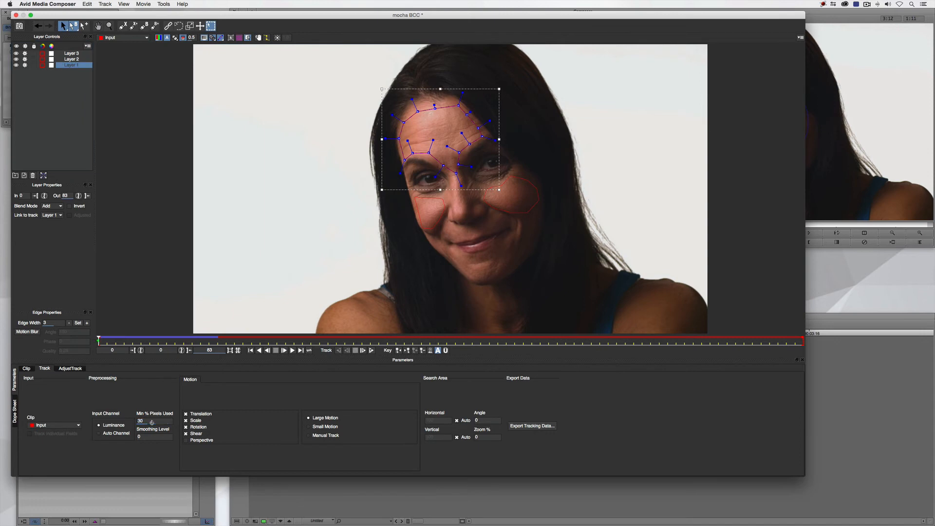
Track the face masks forward to the last frame, then close Mocha and save the project changes
{"action": "left_click", "coordinate": [71, 59]}
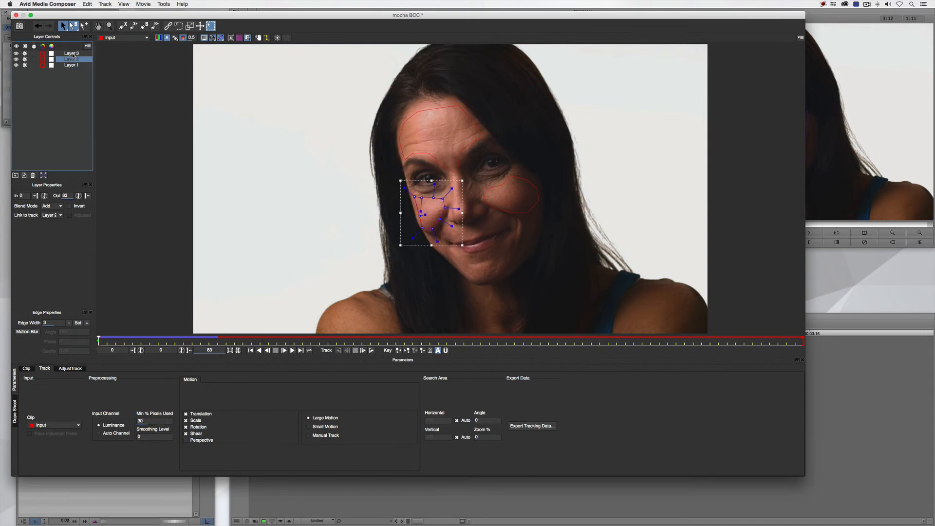
{"action": "left_click", "coordinate": [71, 53]}
{"action": "left_click", "coordinate": [371, 351]}
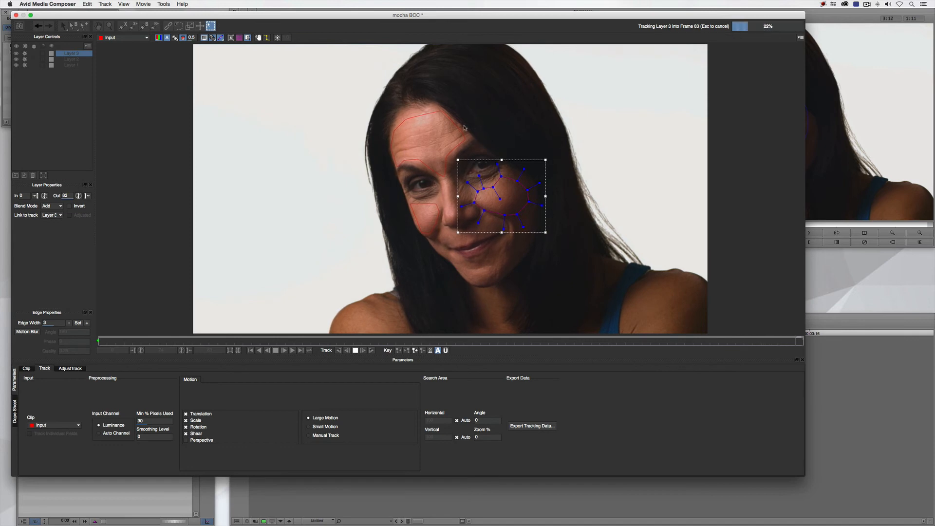
{"action": "left_click", "coordinate": [15, 15]}
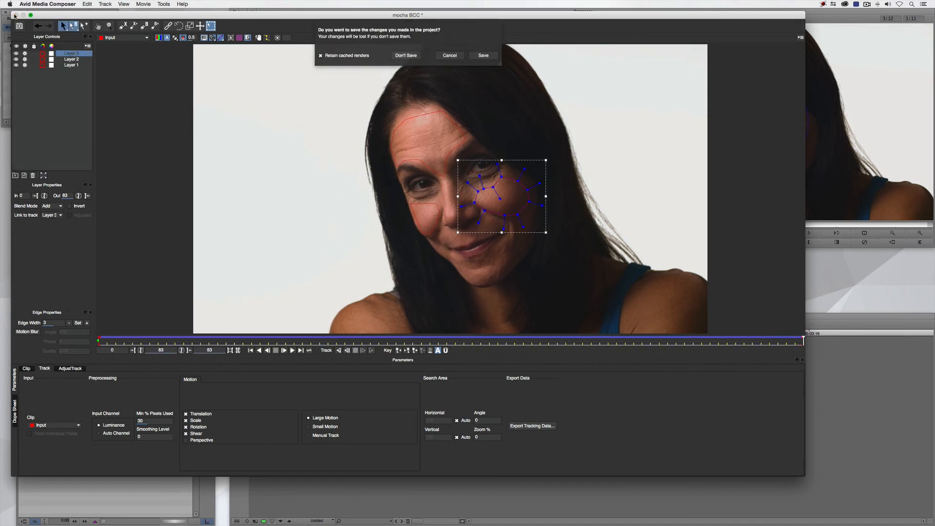
{"action": "left_click", "coordinate": [483, 57]}
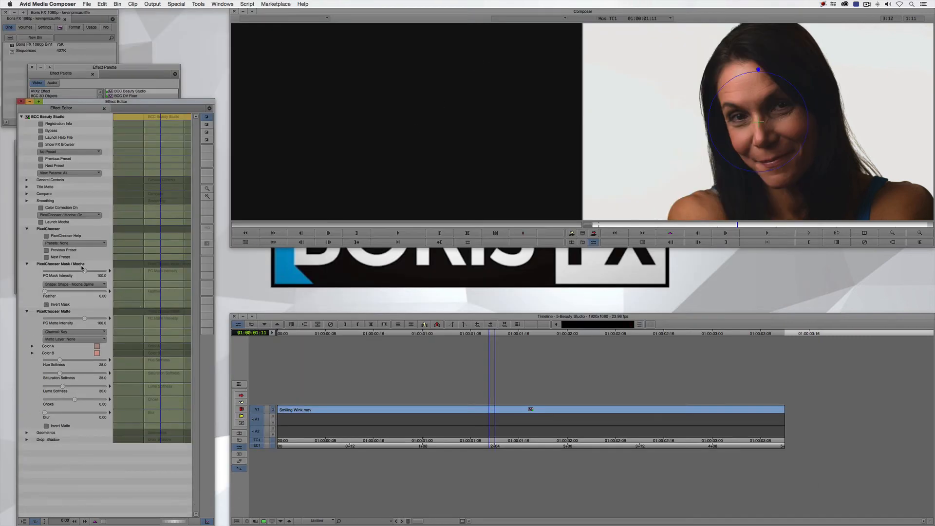
Turn the PixelChooser mask shape off and set the PixelChooser / Mocha output to View Chosen Pixels
{"action": "left_click", "coordinate": [62, 286]}
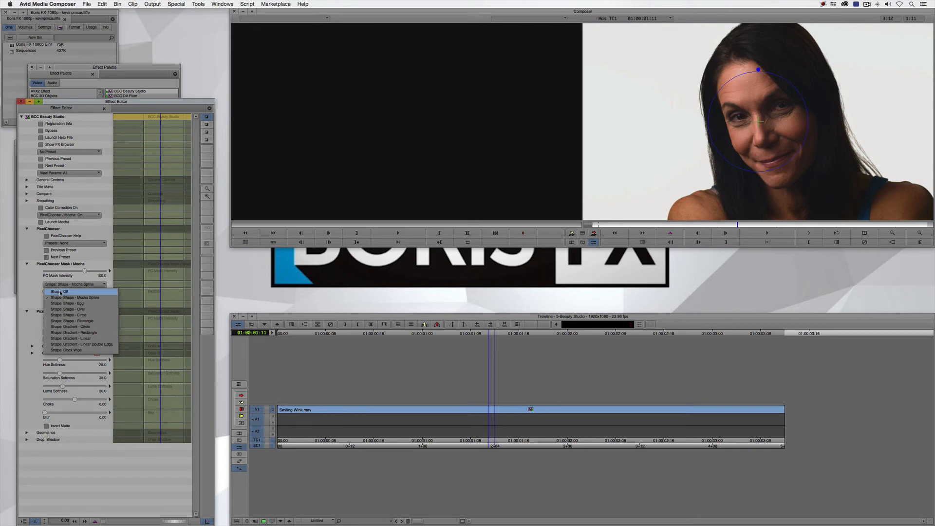
{"action": "left_click", "coordinate": [60, 292]}
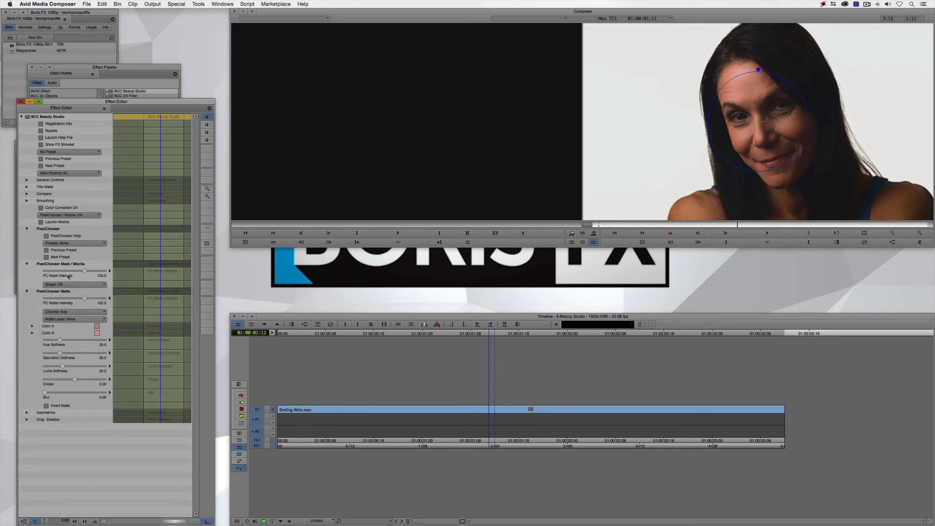
{"action": "left_click", "coordinate": [67, 217]}
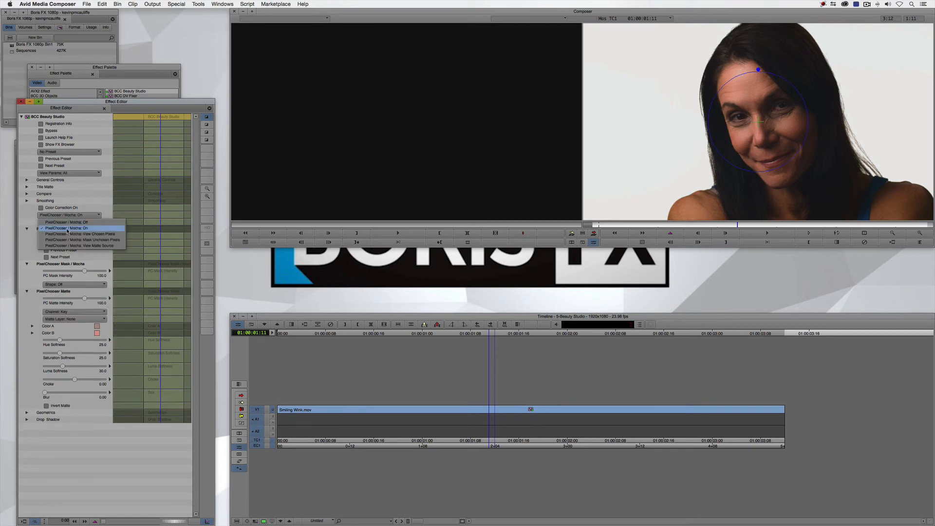
{"action": "left_click", "coordinate": [68, 236]}
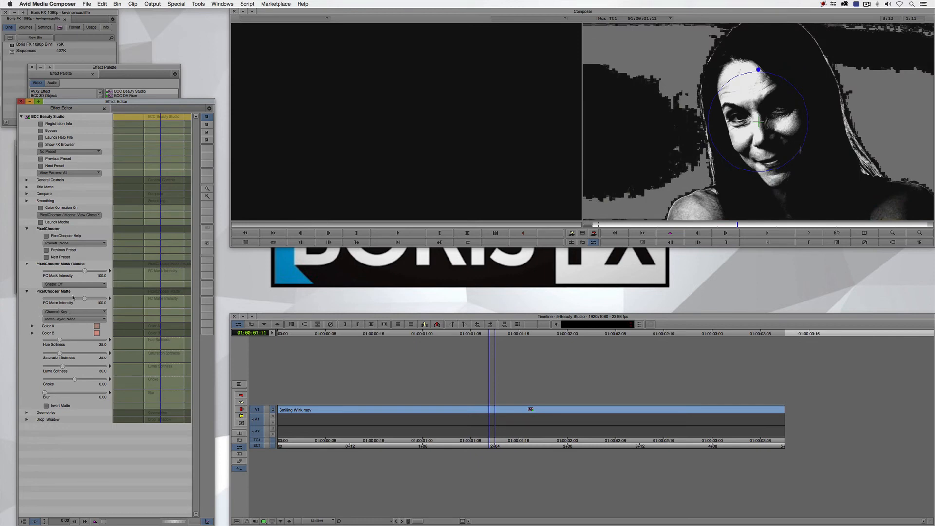
Set the PixelChooser mask shape to Mocha Spline and scrub the matte back to the first frame
{"action": "left_click", "coordinate": [70, 284]}
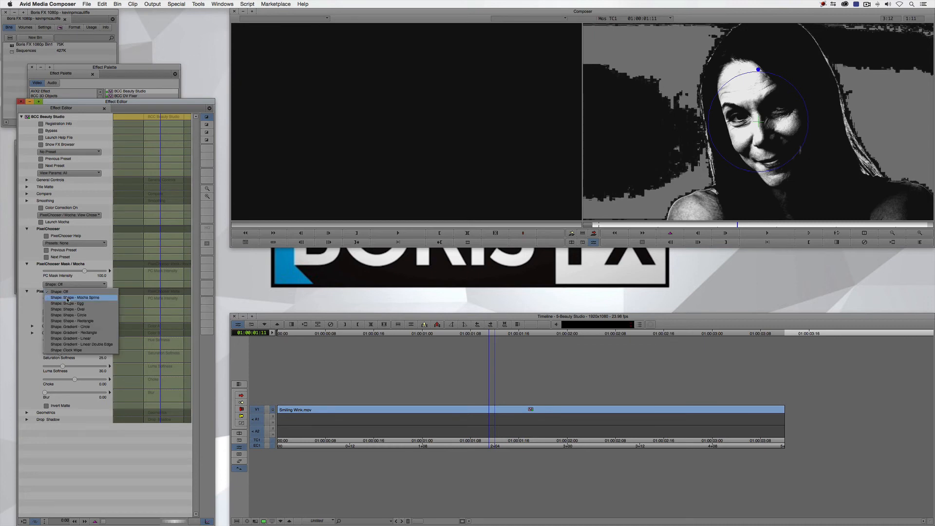
{"action": "left_click", "coordinate": [67, 300]}
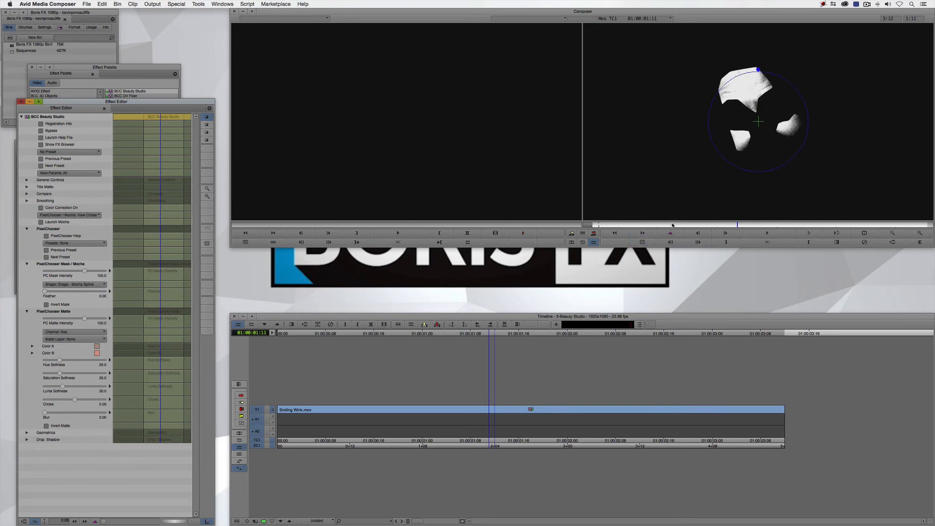
{"action": "left_click_drag", "start_coordinate": [674, 225], "coordinate": [593, 227]}
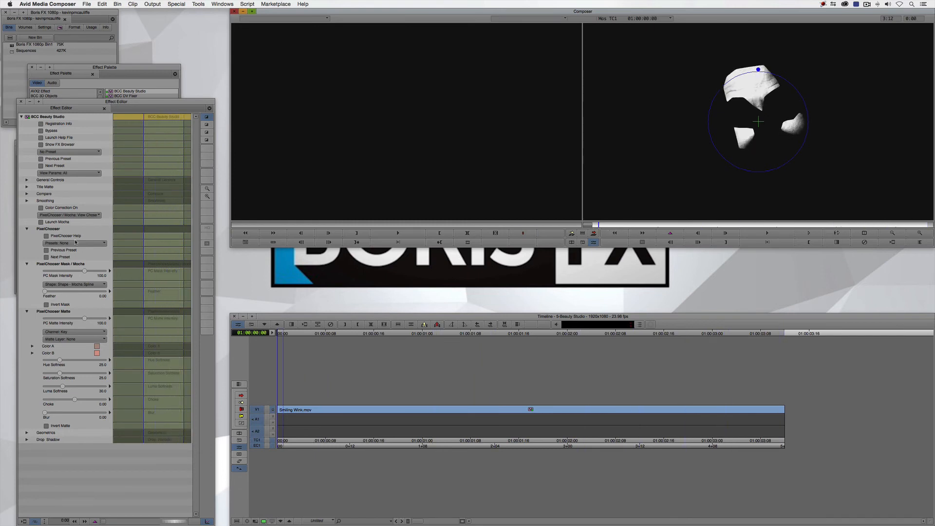
Set PixelChooser / Mocha to On, compare the zoomed-in face using Bypass, and set the mask feather to 10
{"action": "left_click", "coordinate": [74, 284]}
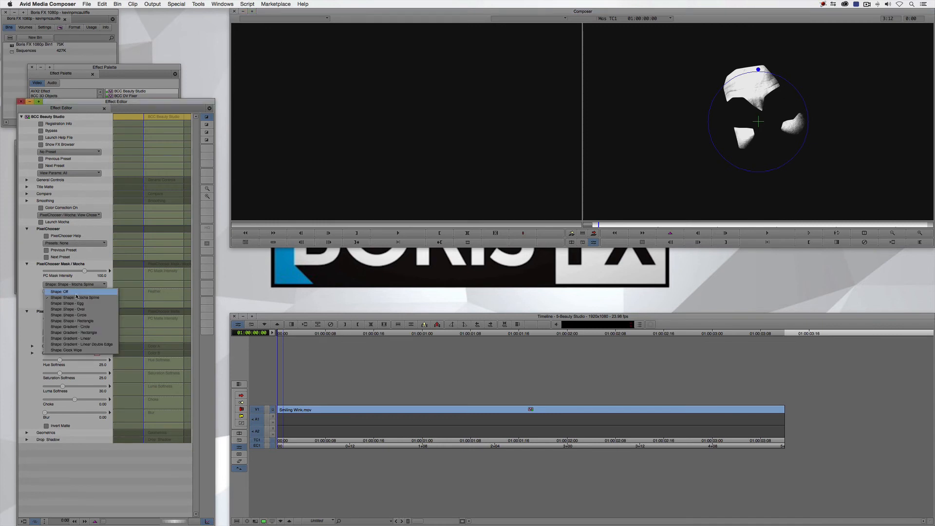
{"action": "left_click", "coordinate": [55, 217]}
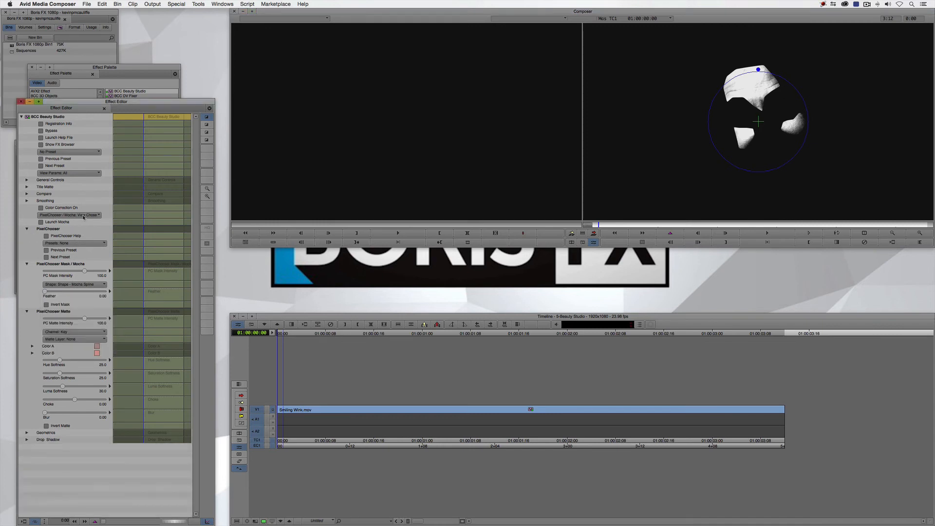
{"action": "left_click", "coordinate": [58, 215]}
{"action": "left_click", "coordinate": [72, 229]}
{"action": "left_click", "coordinate": [921, 234]}
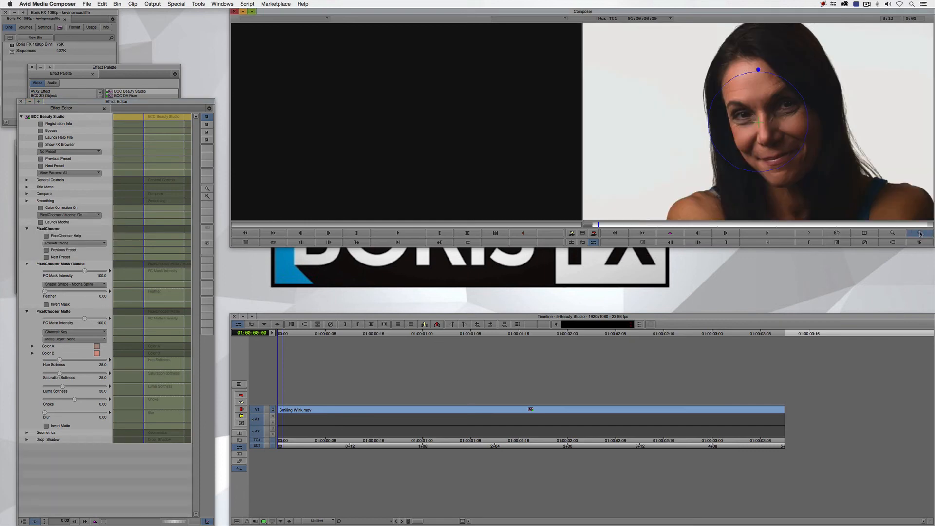
{"action": "left_click", "coordinate": [42, 131]}
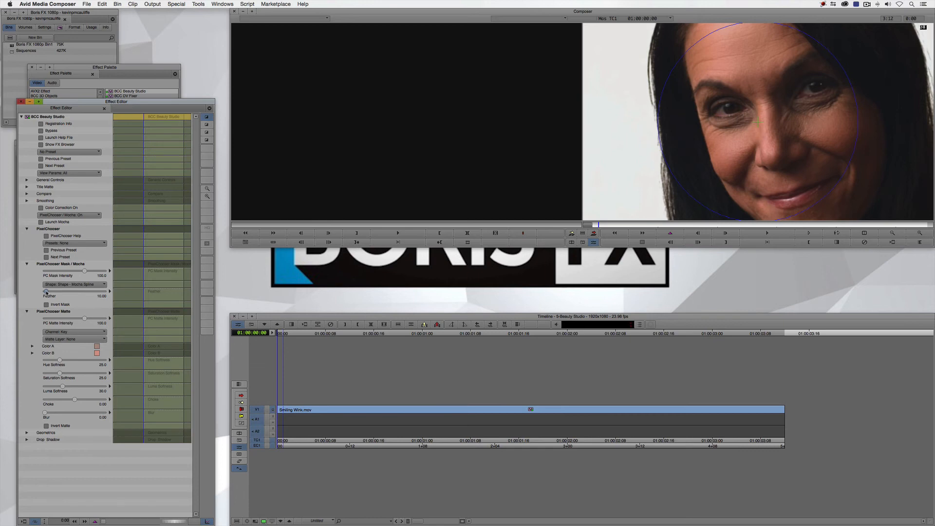
Switch the output to View Chosen Pixels, adjust the mask feather, and close the effect settings
{"action": "left_click", "coordinate": [66, 215]}
{"action": "left_click", "coordinate": [63, 234]}
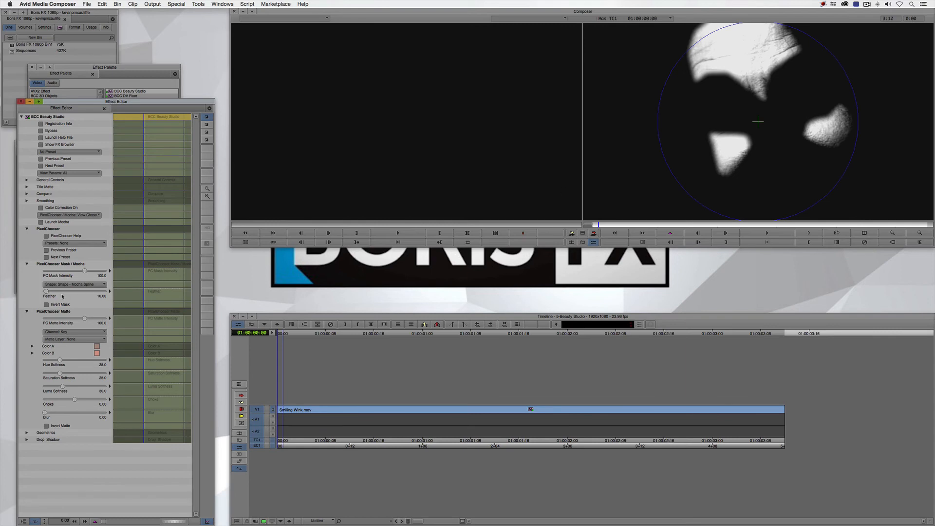
{"action": "left_click_drag", "start_coordinate": [46, 291], "coordinate": [26, 294]}
{"action": "left_click", "coordinate": [21, 102]}
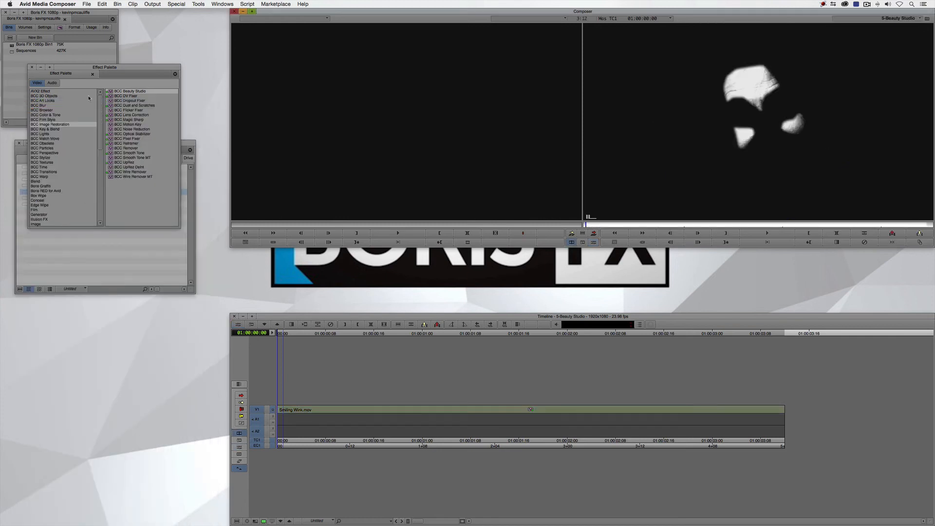
Open the 6-Title Studio sequence and scrub to 01:00:00:06 near the start of its clip
{"action": "left_click", "coordinate": [32, 68]}
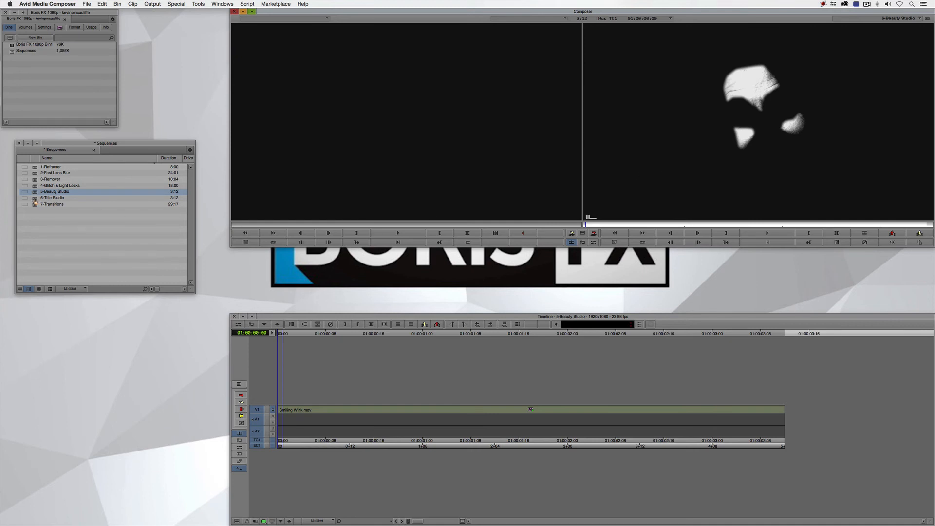
{"action": "double_click", "coordinate": [35, 200]}
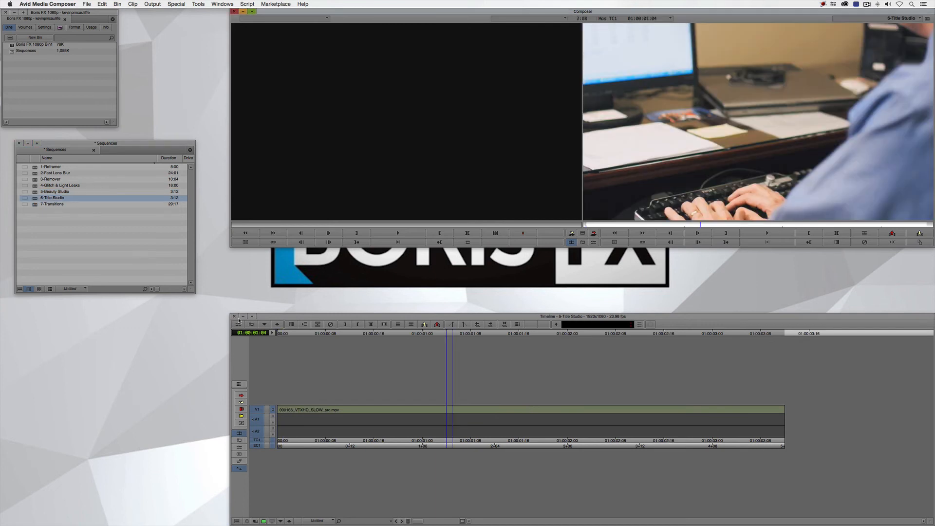
{"action": "mouse_move", "coordinate": [324, 413]}
{"action": "left_mouse_down"}
{"action": "mouse_move", "coordinate": [786, 424]}
{"action": "mouse_move", "coordinate": [328, 419]}
{"action": "left_mouse_up"}
Apply the BCC Title Studio effect from the BCC 3D Objects category to the clip on V1
{"action": "key", "text": "super+8"}
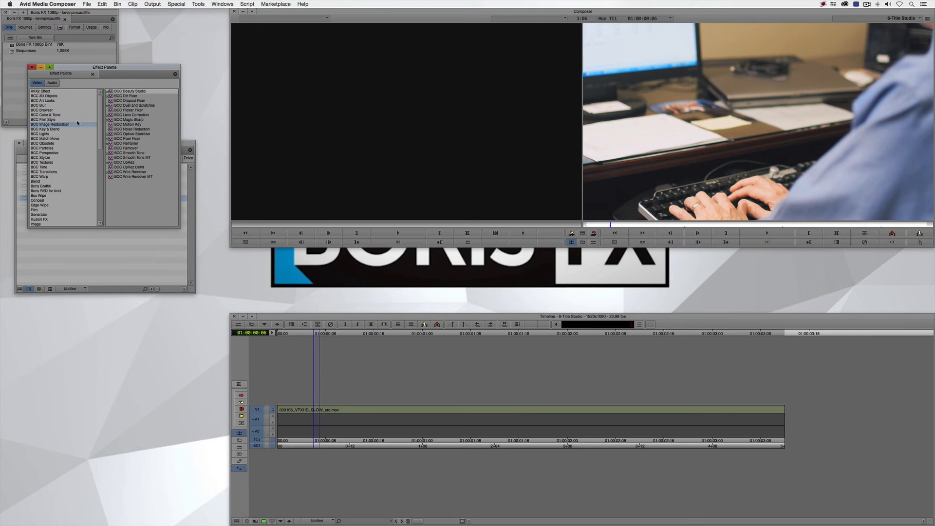
{"action": "left_click", "coordinate": [44, 96]}
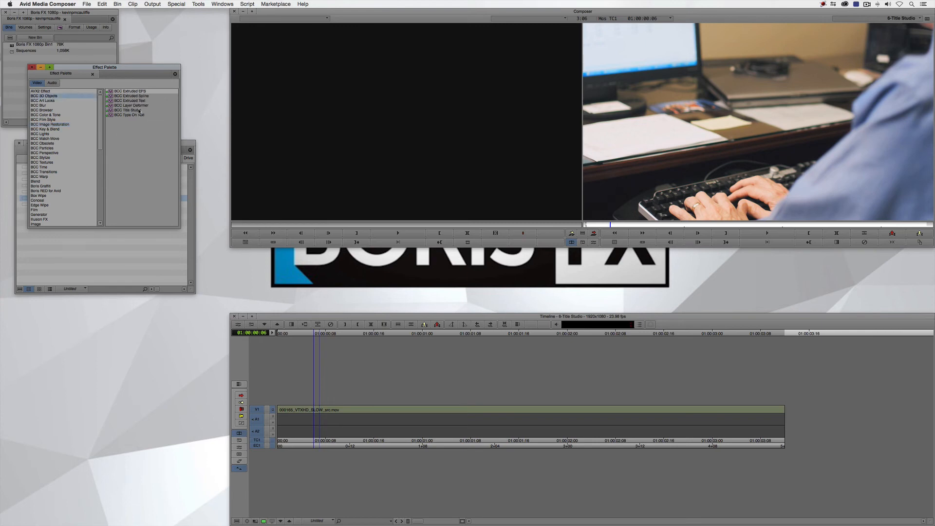
{"action": "left_click", "coordinate": [109, 110]}
{"action": "left_click_drag", "start_coordinate": [110, 111], "coordinate": [487, 409]}
{"action": "left_click", "coordinate": [488, 409]}
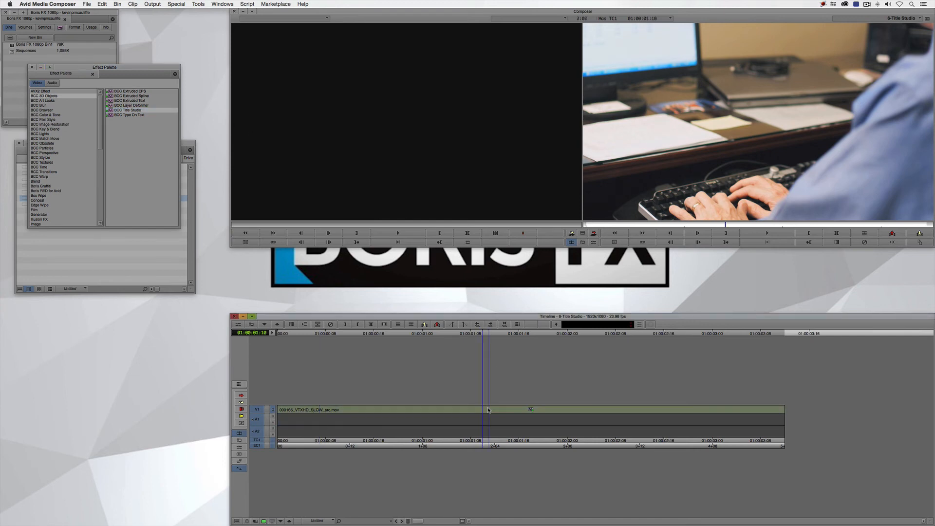
Launch the Title Studio interface from the clip's effect settings and check the composite background options
{"action": "key", "text": "F8"}
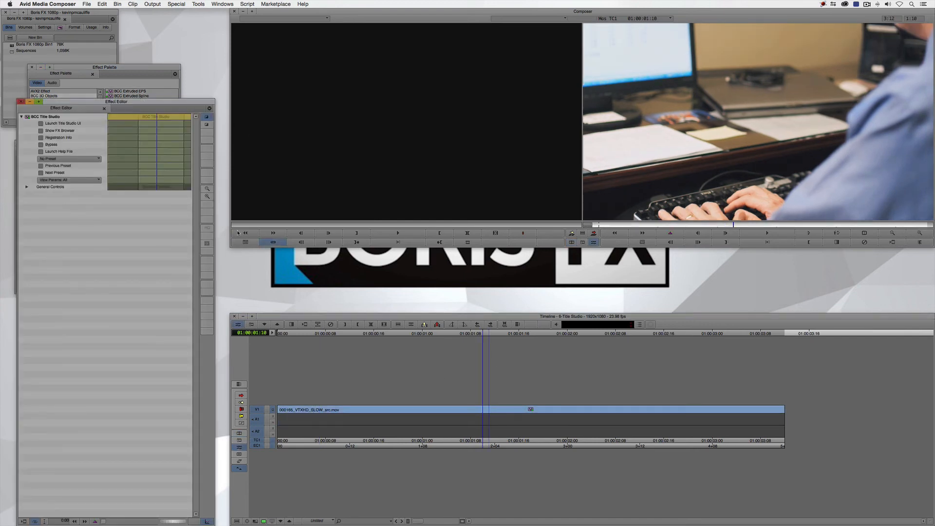
{"action": "left_click", "coordinate": [56, 125]}
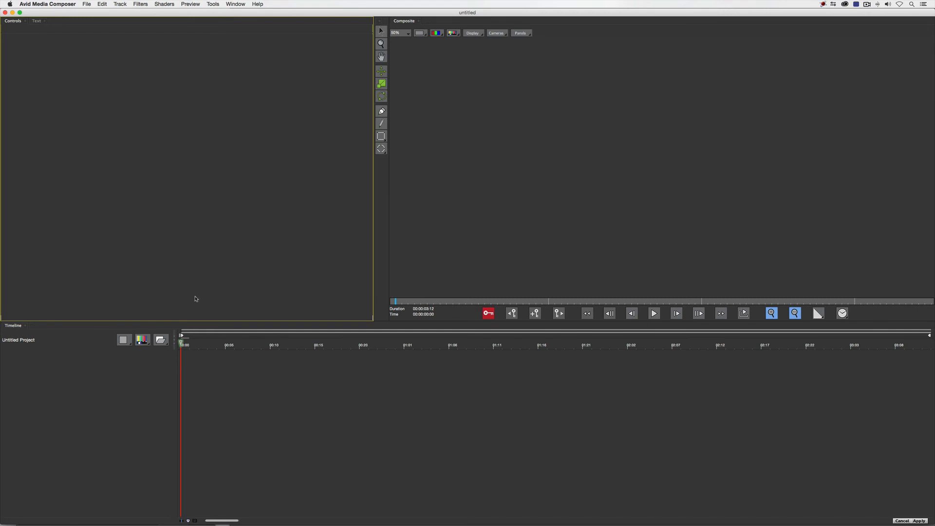
{"action": "left_click", "coordinate": [453, 33]}
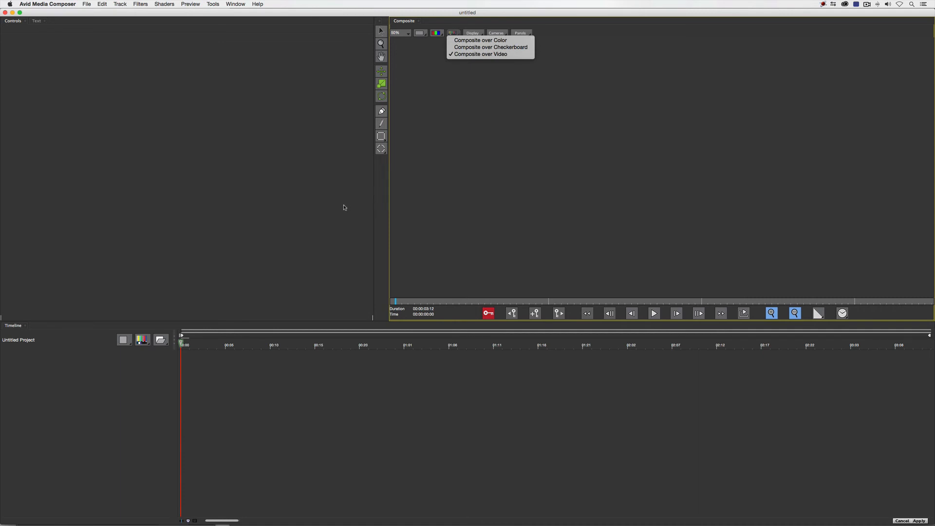
{"action": "left_click", "coordinate": [292, 217]}
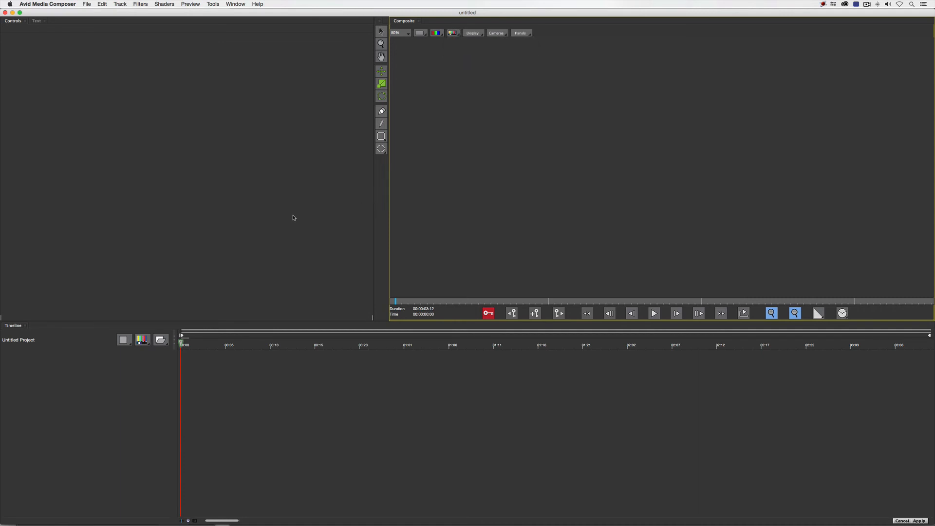
Import the Diskette.3ds model into the project and scrub it over the video, returning to the first frame
{"action": "left_click", "coordinate": [132, 343]}
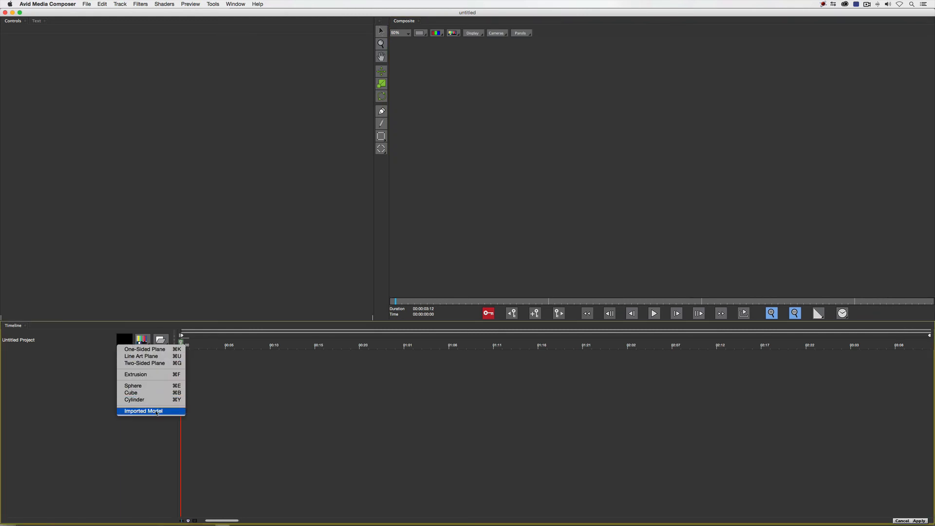
{"action": "left_click", "coordinate": [168, 412]}
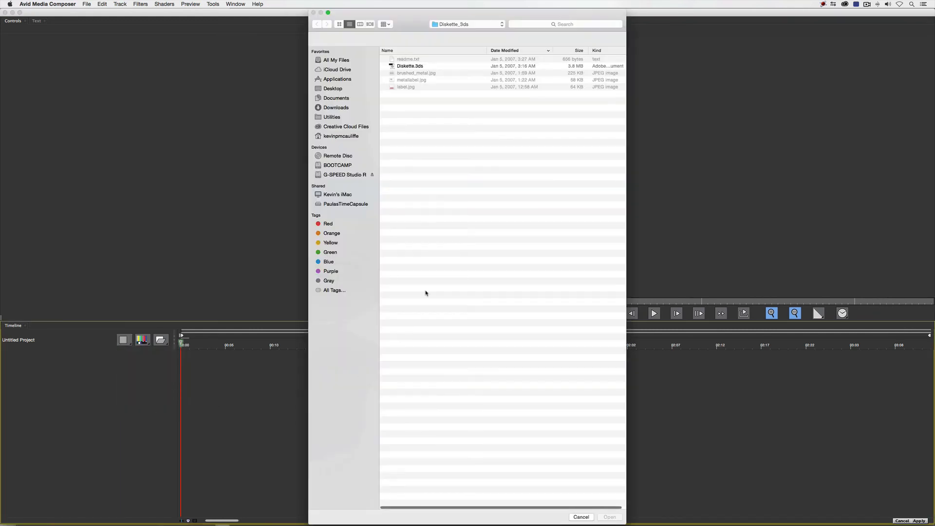
{"action": "left_click", "coordinate": [398, 67]}
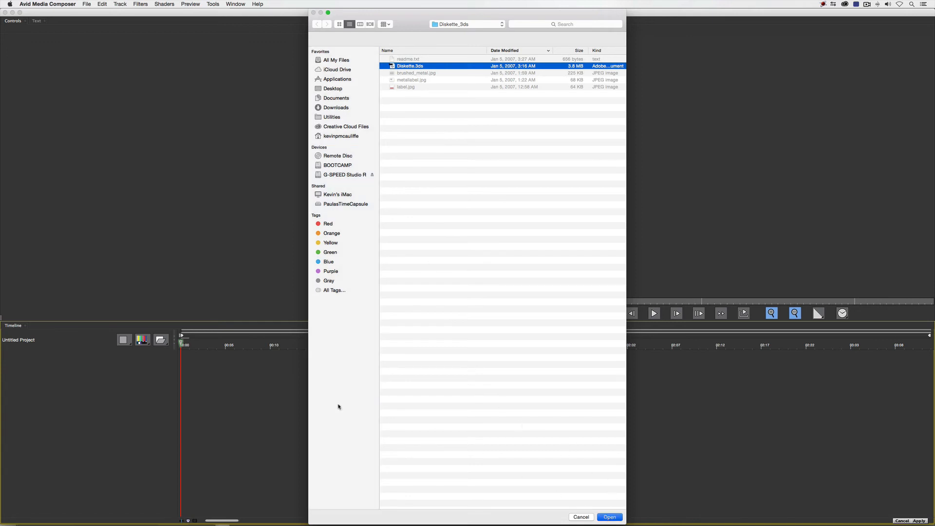
{"action": "key", "text": "Return"}
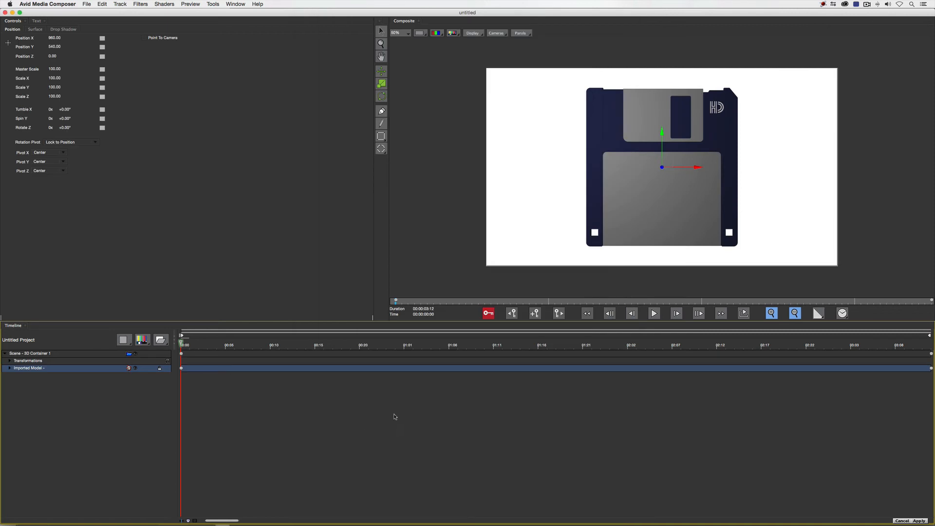
{"action": "left_click", "coordinate": [316, 345]}
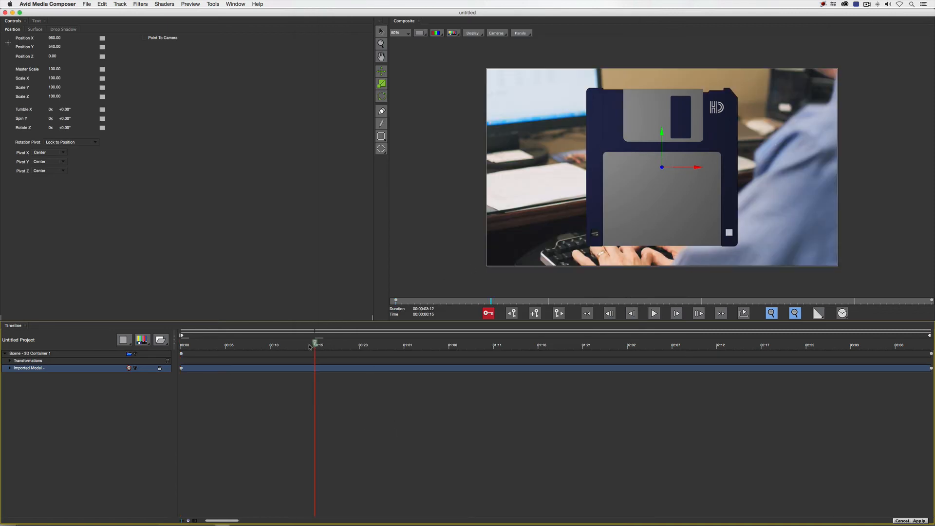
{"action": "left_click_drag", "start_coordinate": [313, 345], "coordinate": [174, 352]}
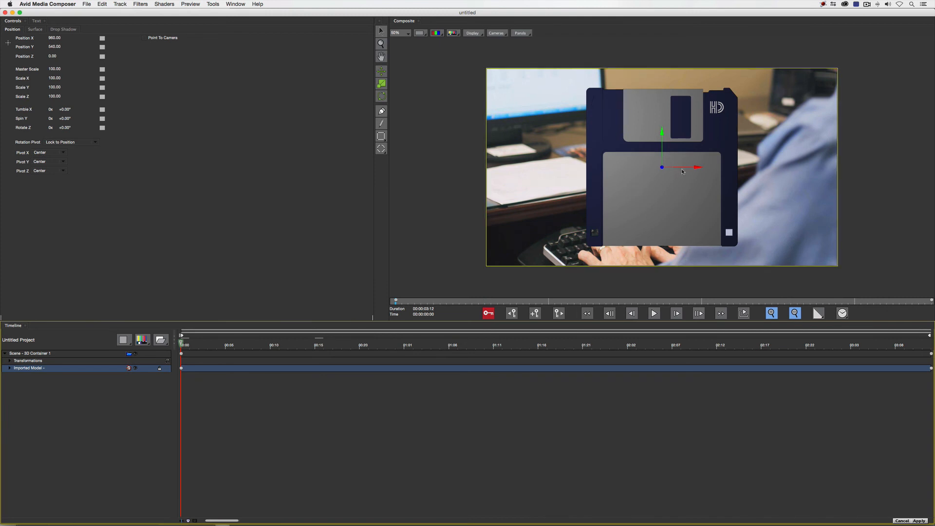
Try shifting the diskette model along X and rotating it freely with the Rotate Interactor, undoing each change
{"action": "mouse_move", "coordinate": [694, 167]}
{"action": "left_mouse_down"}
{"action": "mouse_move", "coordinate": [736, 169]}
{"action": "mouse_move", "coordinate": [616, 170]}
{"action": "mouse_move", "coordinate": [704, 174]}
{"action": "left_mouse_up"}
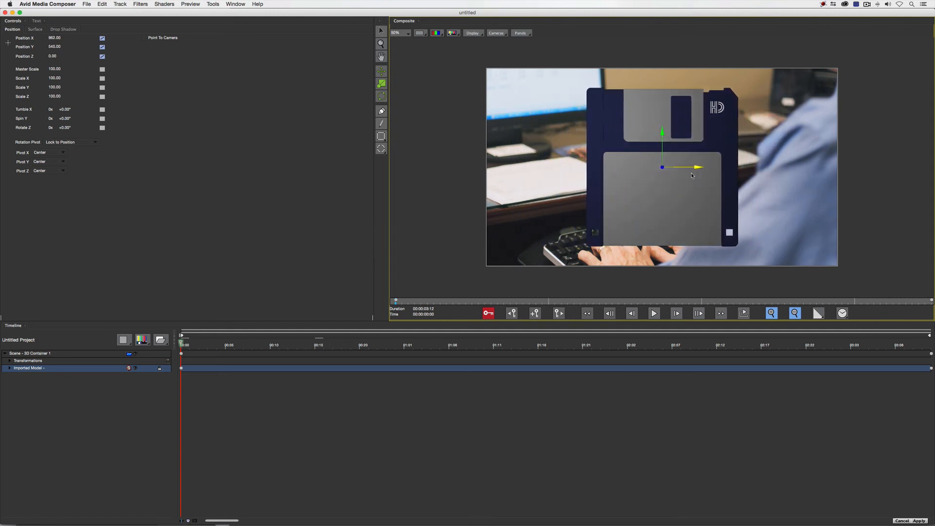
{"action": "key", "text": "super+z"}
{"action": "left_click", "coordinate": [381, 97]}
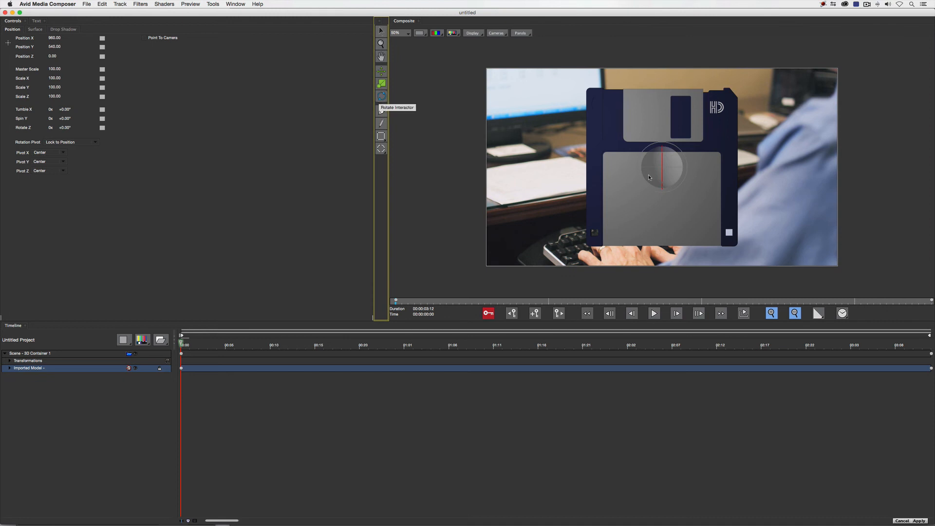
{"action": "left_click_drag", "start_coordinate": [648, 177], "coordinate": [774, 179]}
{"action": "left_click_drag", "start_coordinate": [670, 175], "coordinate": [676, 170]}
{"action": "left_click", "coordinate": [495, 347]}
{"action": "left_click_drag", "start_coordinate": [496, 347], "coordinate": [92, 354]}
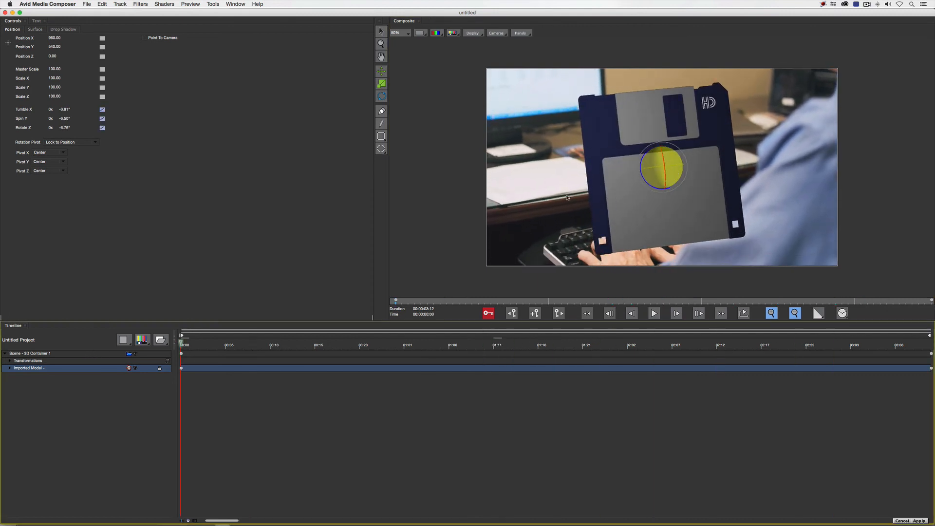
{"action": "key", "text": "super+z"}
{"action": "key", "text": "super+z"}
{"action": "key", "text": "super+z"}
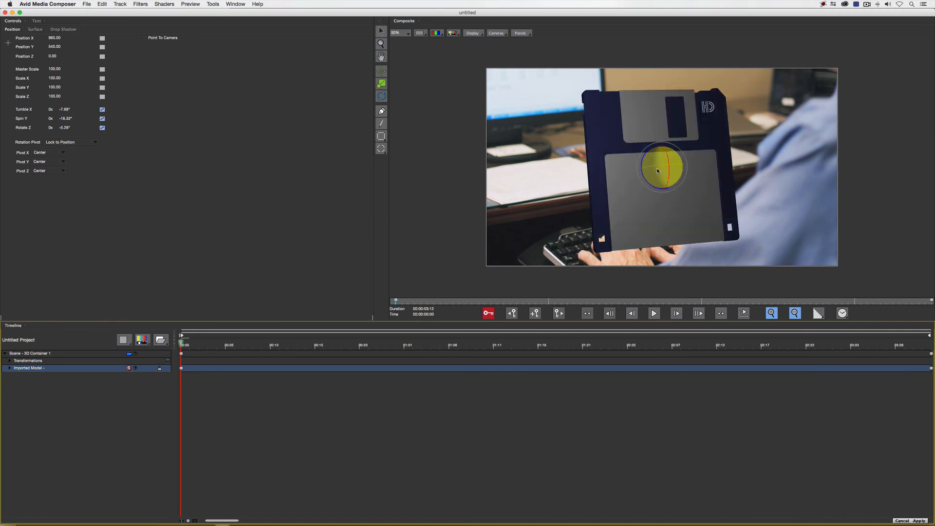
{"action": "key", "text": "super+z"}
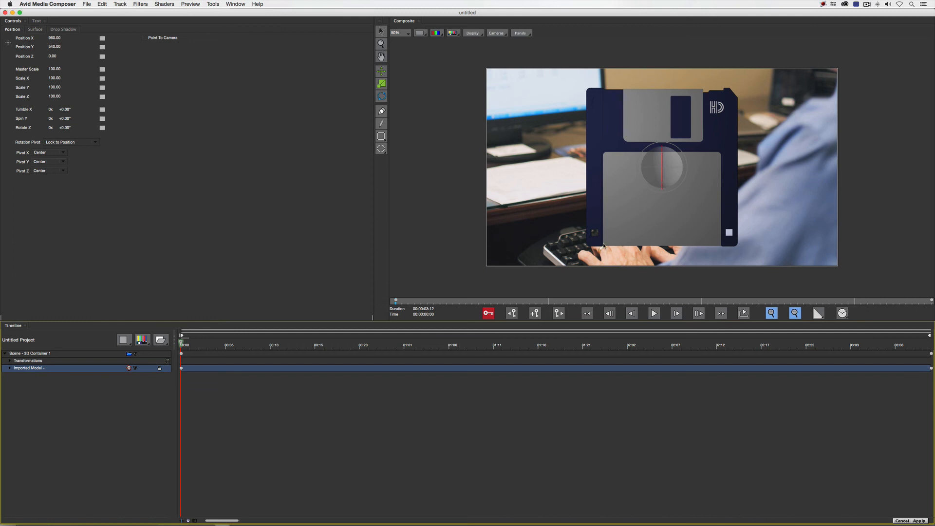
Add an extruded text object to the scene reading FLOPPY DISC on two lines
{"action": "left_click", "coordinate": [147, 344]}
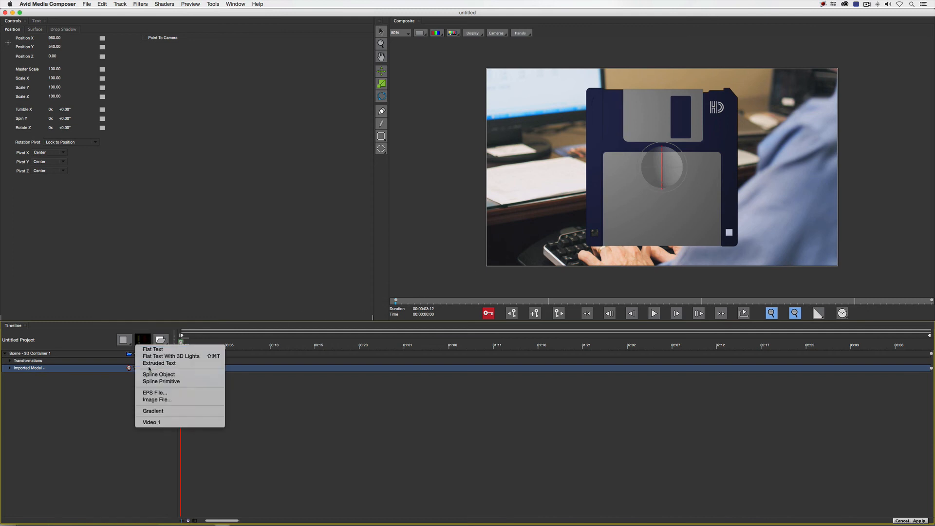
{"action": "left_click", "coordinate": [151, 364]}
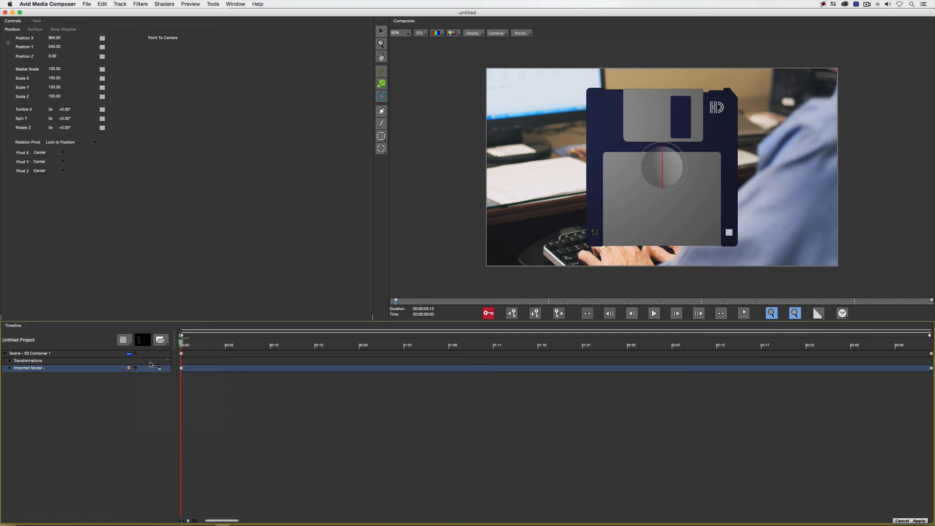
{"action": "left_click_drag", "start_coordinate": [189, 76], "coordinate": [9, 73]}
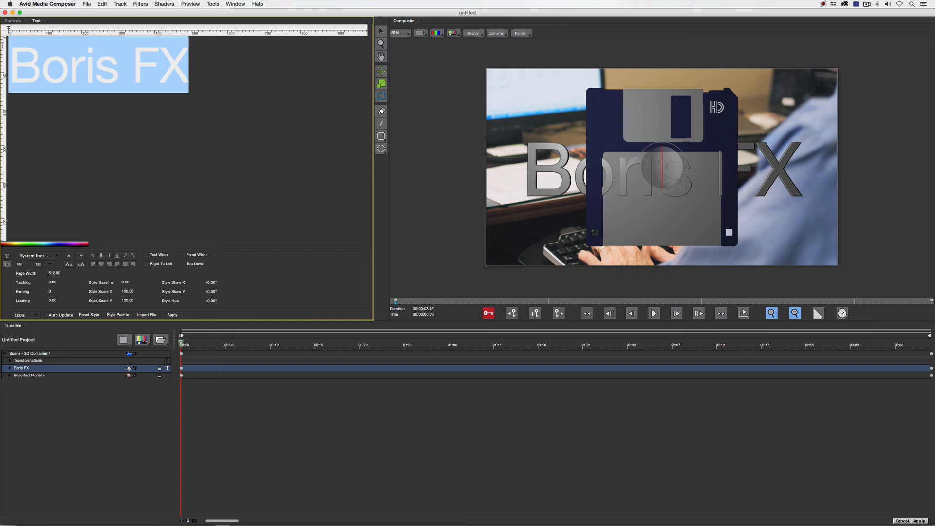
{"action": "type", "text": "FLOP"}
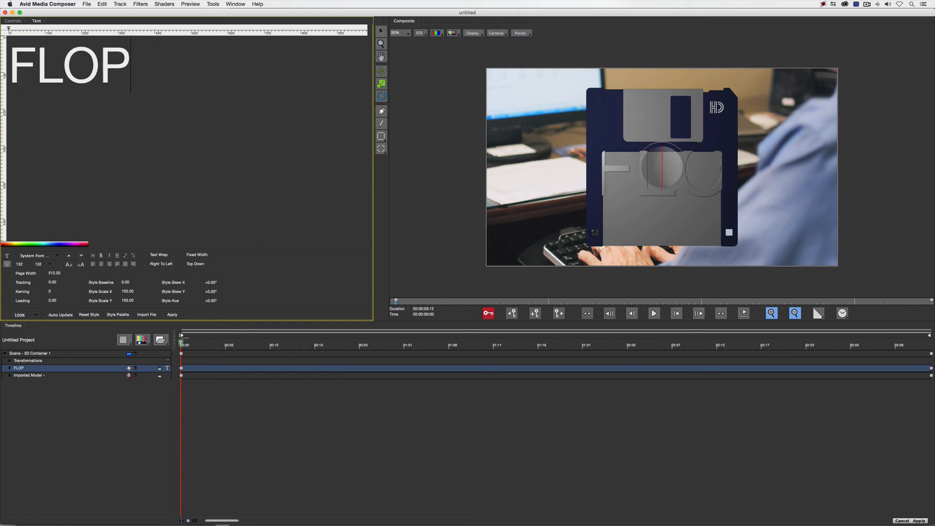
{"action": "type", "text": "PY"}
{"action": "key", "text": "Return"}
{"action": "type", "text": "D"}
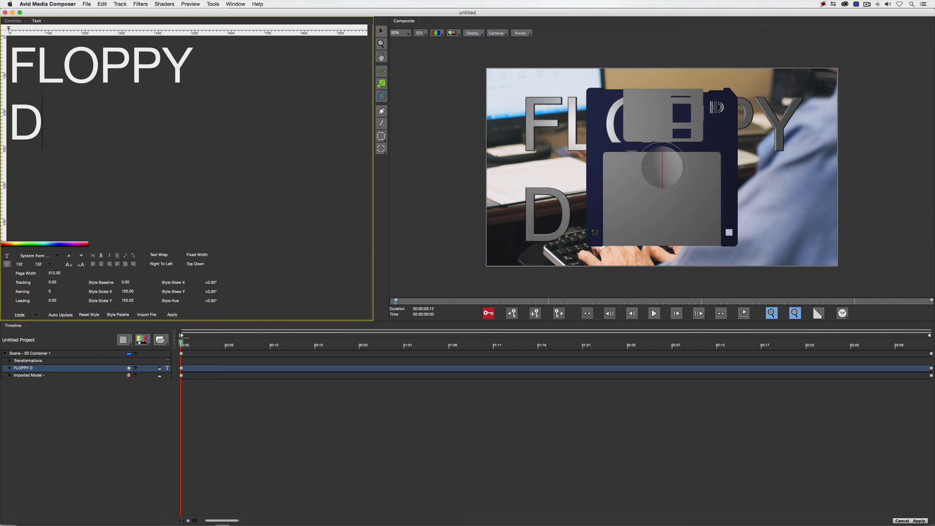
{"action": "type", "text": "ISC"}
Set the font of all the FLOPPY DISC text to Impact and its tracking to 2
{"action": "key", "text": "super+a"}
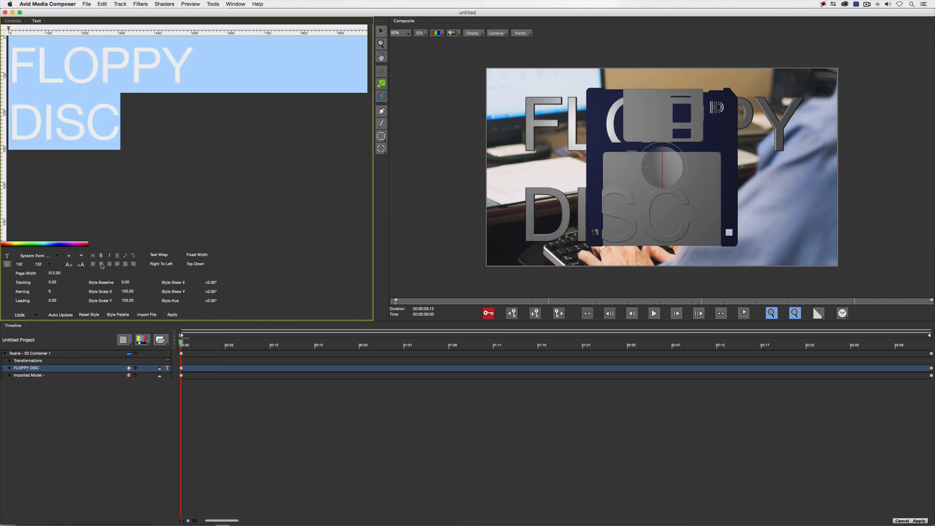
{"action": "left_click", "coordinate": [60, 255]}
{"action": "type", "text": "imp"}
{"action": "key", "text": "Return"}
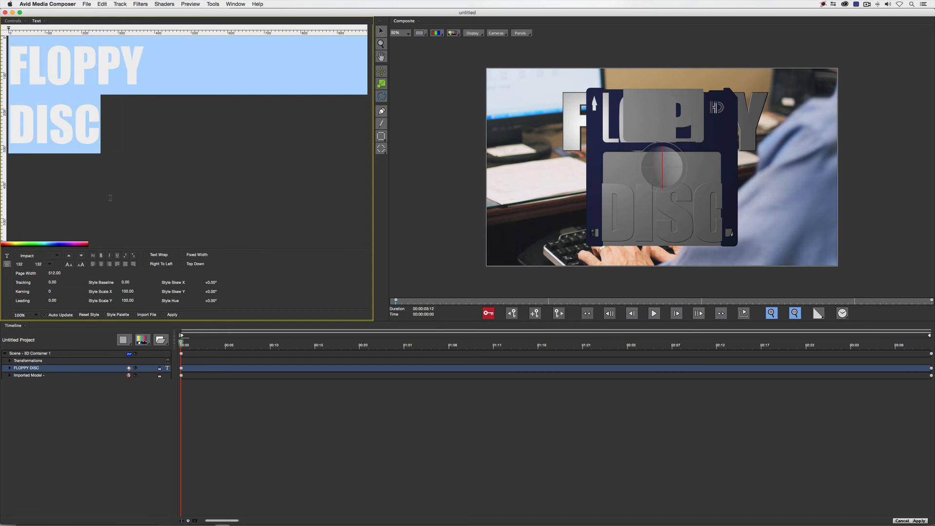
{"action": "left_click", "coordinate": [52, 282]}
{"action": "type", "text": "2"}
{"action": "key", "text": "Return"}
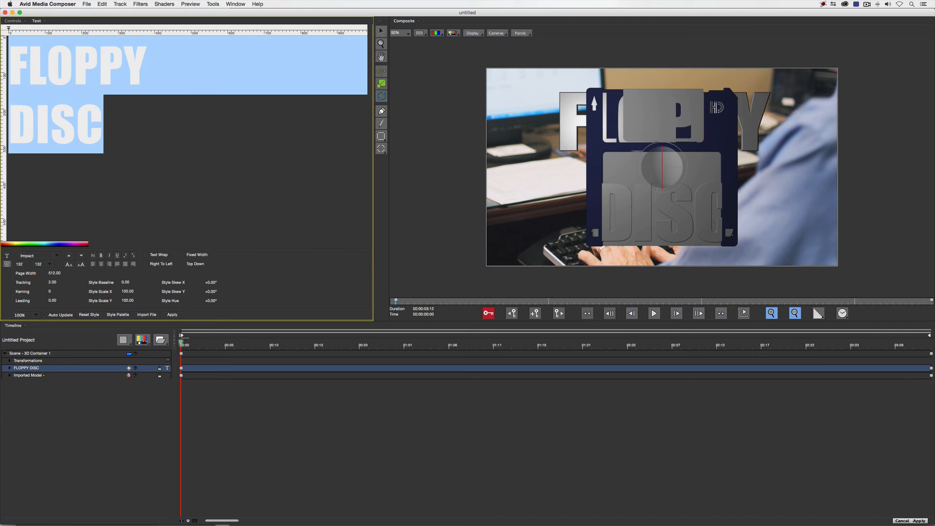
Try setting the FLOPPY DISC text's Position Z to 5, and undo it
{"action": "left_click", "coordinate": [16, 20]}
{"action": "left_click", "coordinate": [52, 56]}
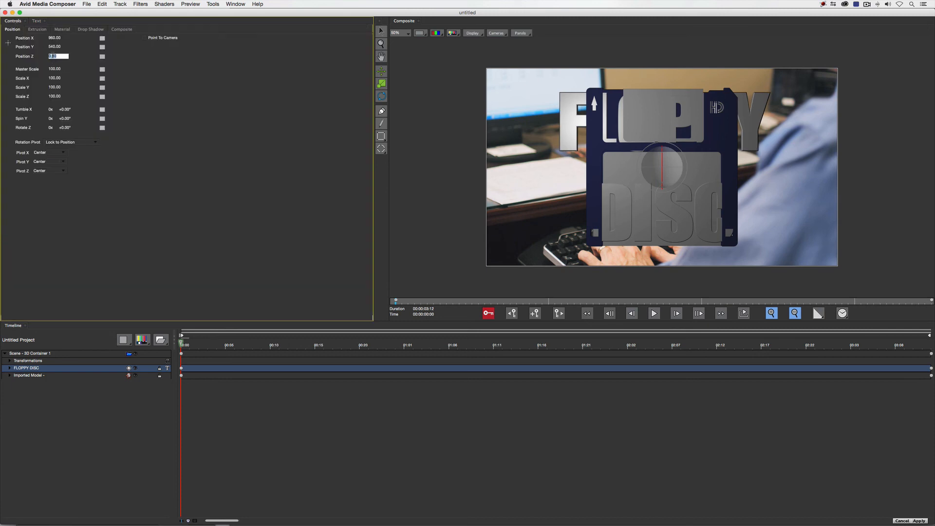
{"action": "type", "text": "5"}
{"action": "key", "text": "Return"}
{"action": "key", "text": "super+z"}
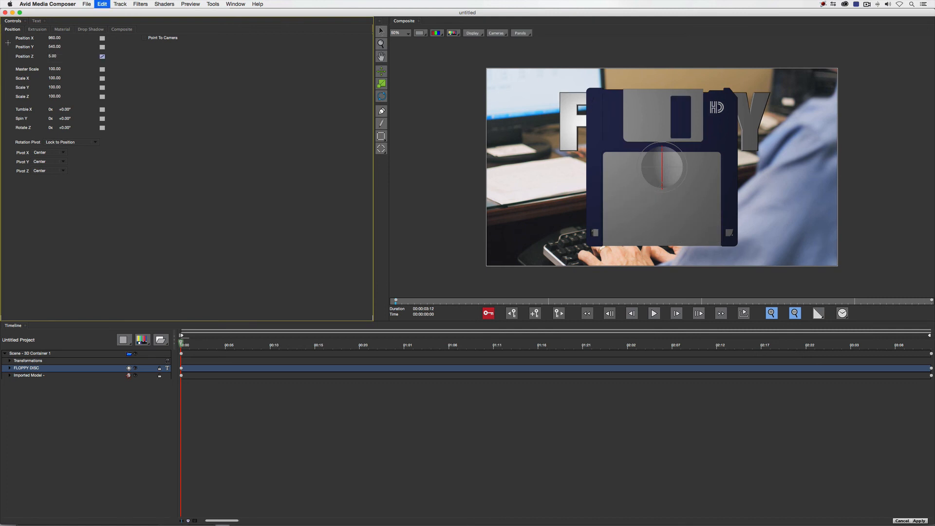
Bring the FLOPPY DISC text in front of the diskette by setting its Position Z to -50
{"action": "left_click", "coordinate": [53, 56]}
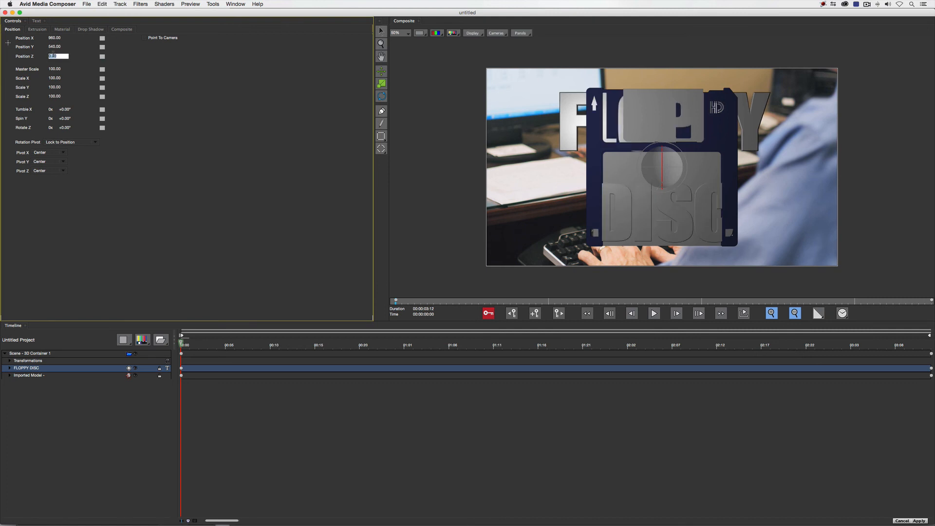
{"action": "type", "text": "-10"}
{"action": "key", "text": "Return"}
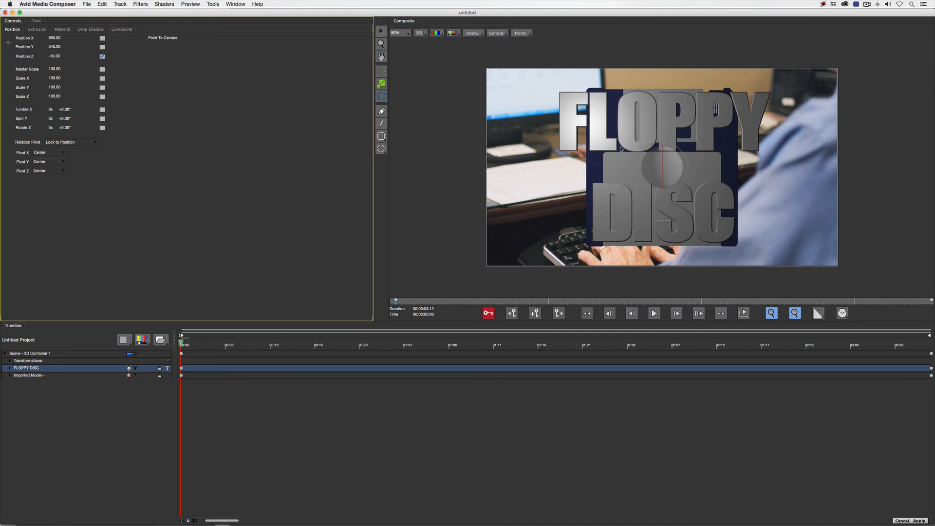
{"action": "left_click", "coordinate": [49, 57]}
{"action": "key", "text": "BackSpace"}
{"action": "key", "text": "Return"}
Try spinning the whole 3D container about -42° around Y to check the text's depth, and undo the rotation
{"action": "left_click", "coordinate": [381, 97]}
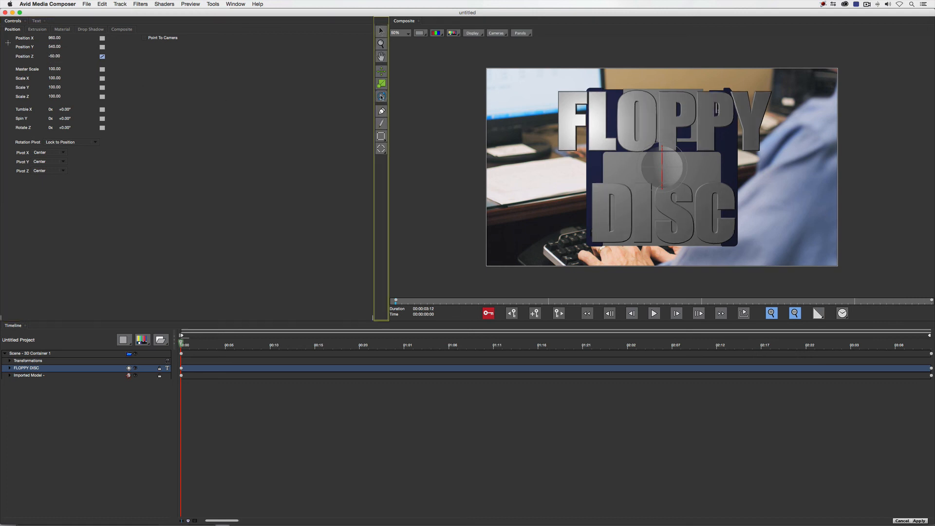
{"action": "left_click", "coordinate": [17, 353]}
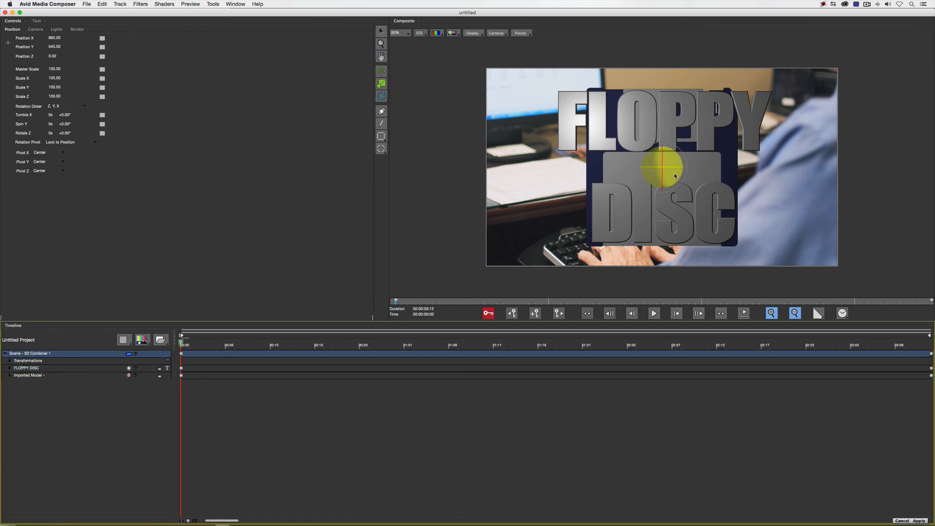
{"action": "left_click_drag", "start_coordinate": [675, 175], "coordinate": [914, 180]}
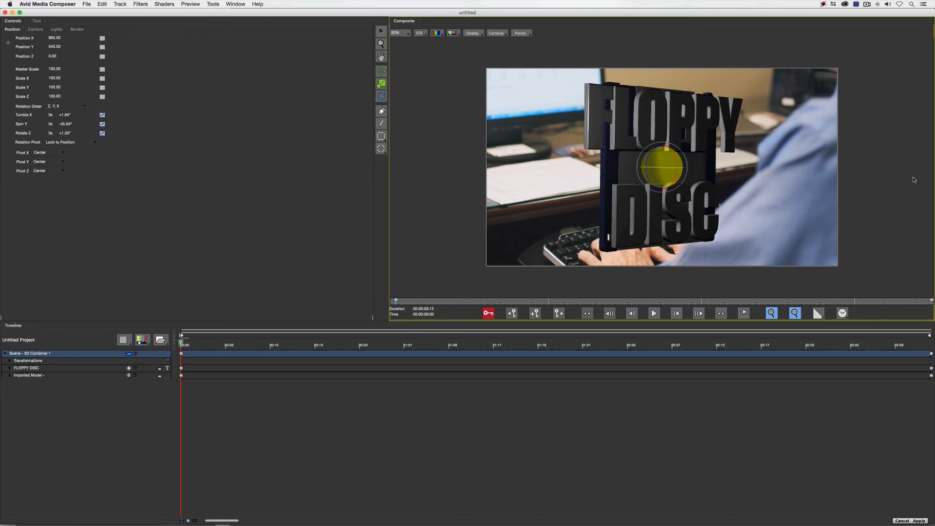
{"action": "left_click", "coordinate": [41, 368]}
{"action": "left_click_drag", "start_coordinate": [55, 56], "coordinate": [55, 56]}
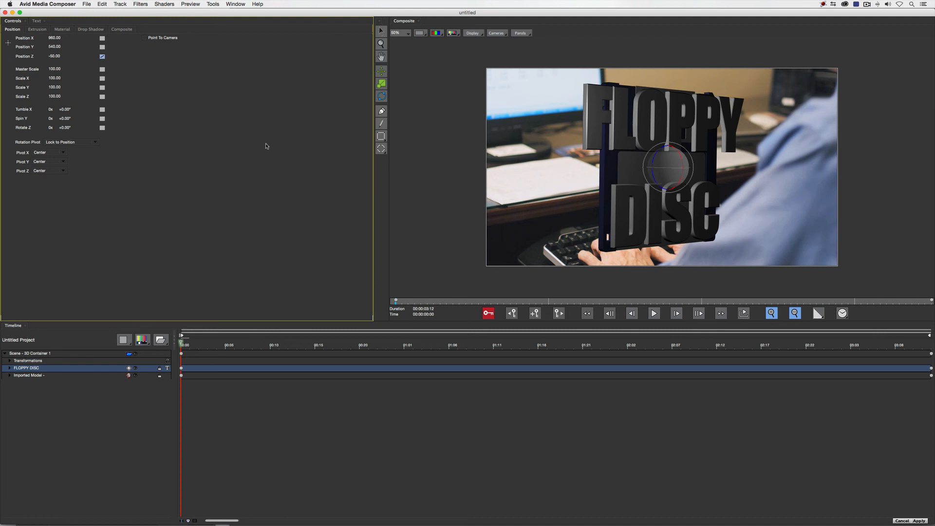
{"action": "key", "text": "super+z"}
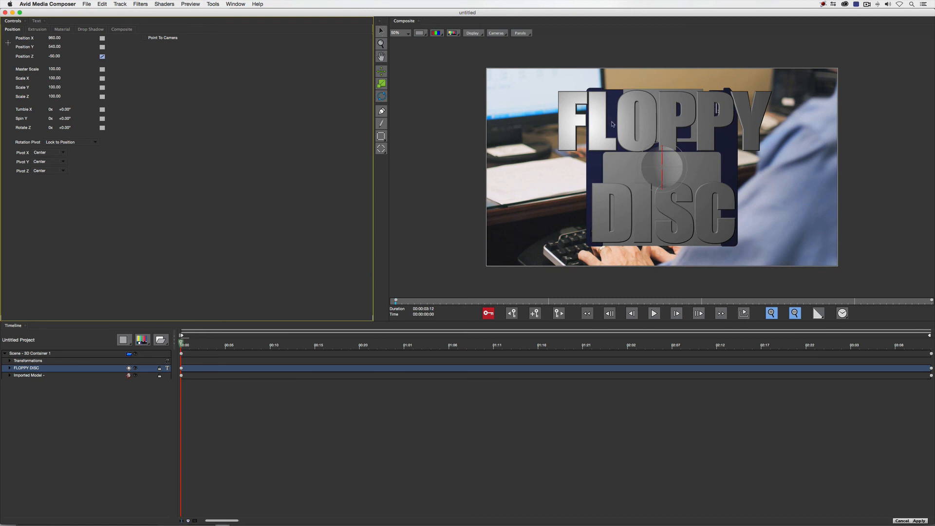
Examine the transformations nested in the FLOPPY DISC track and the Apply Material choices for the text
{"action": "left_click", "coordinate": [8, 368]}
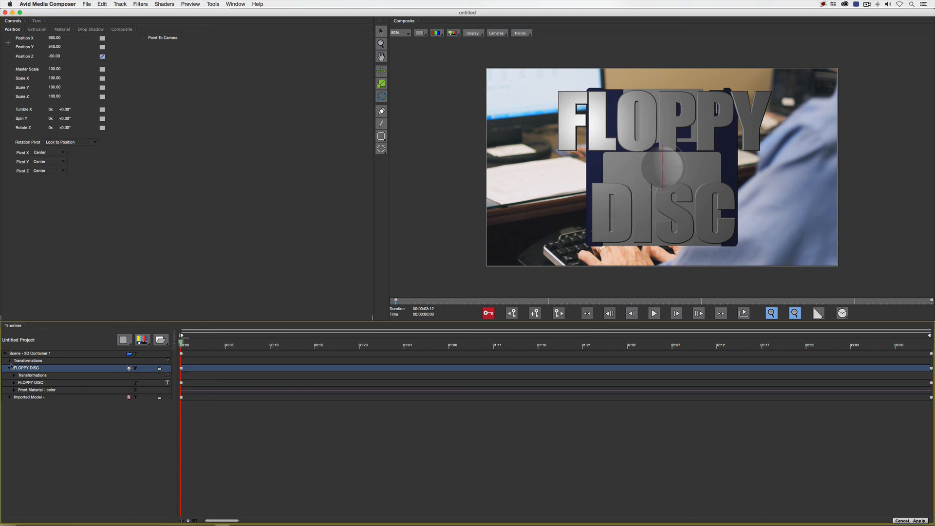
{"action": "left_click", "coordinate": [13, 383]}
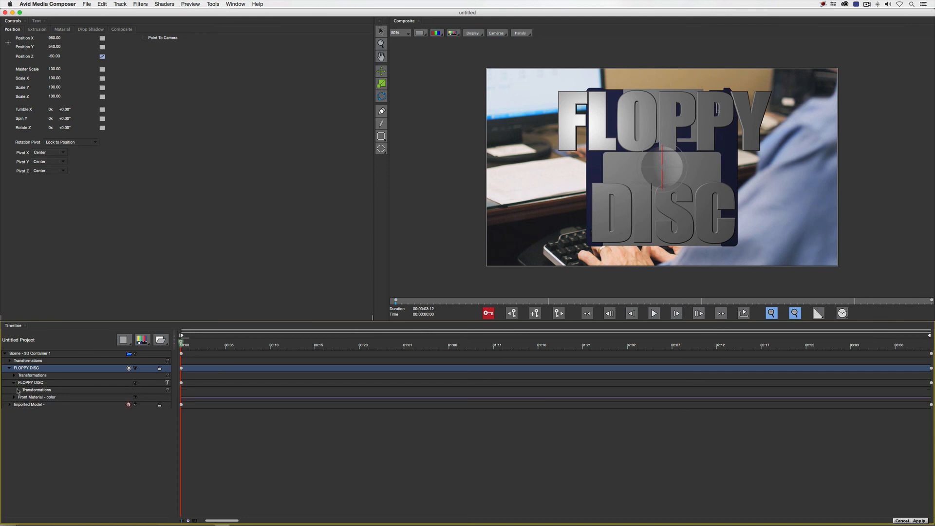
{"action": "left_click", "coordinate": [18, 390]}
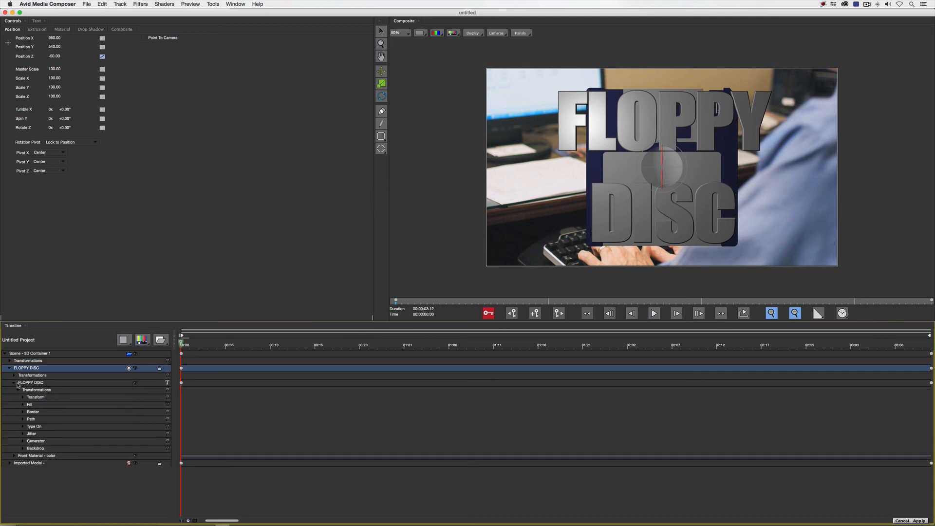
{"action": "left_click", "coordinate": [62, 30]}
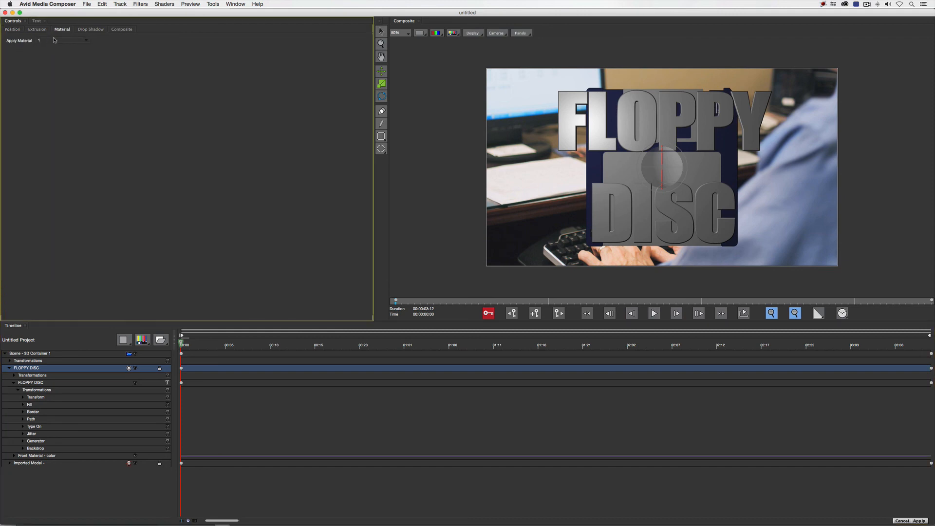
{"action": "left_click", "coordinate": [54, 40]}
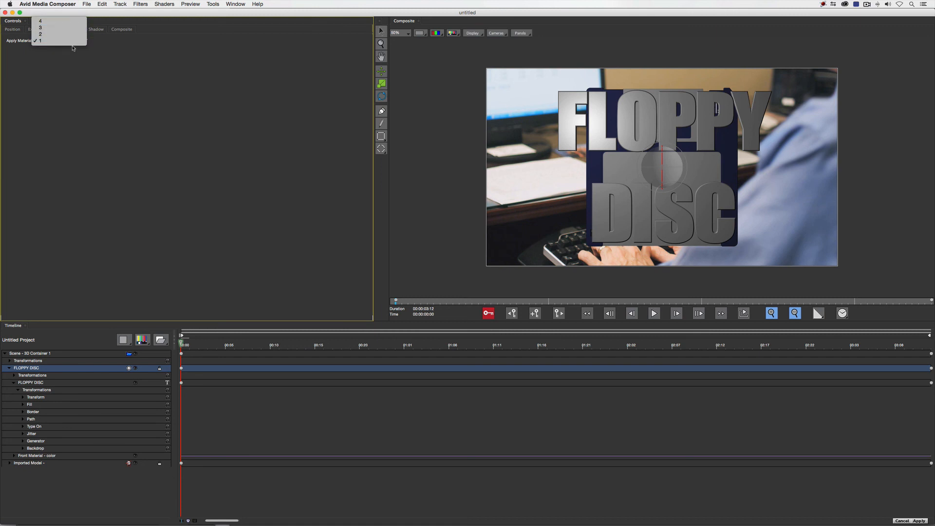
{"action": "left_click", "coordinate": [78, 63]}
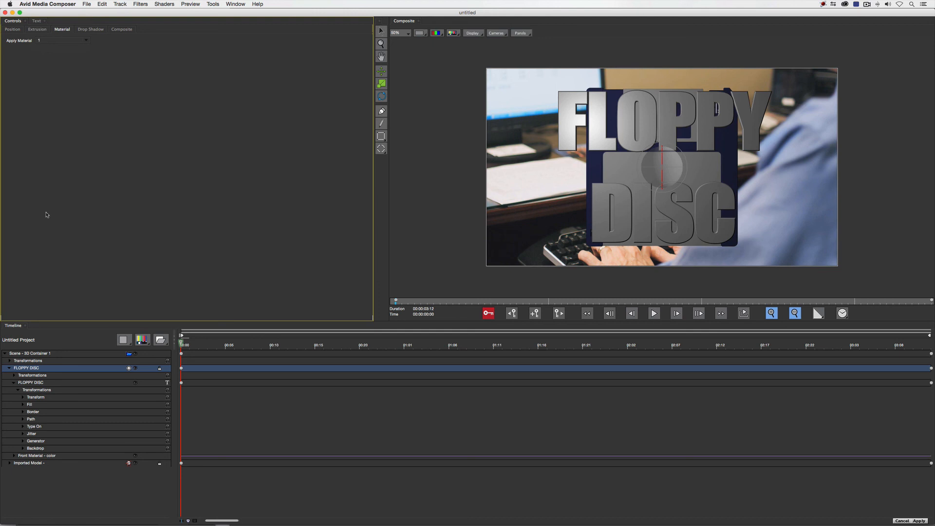
{"action": "left_click", "coordinate": [14, 382]}
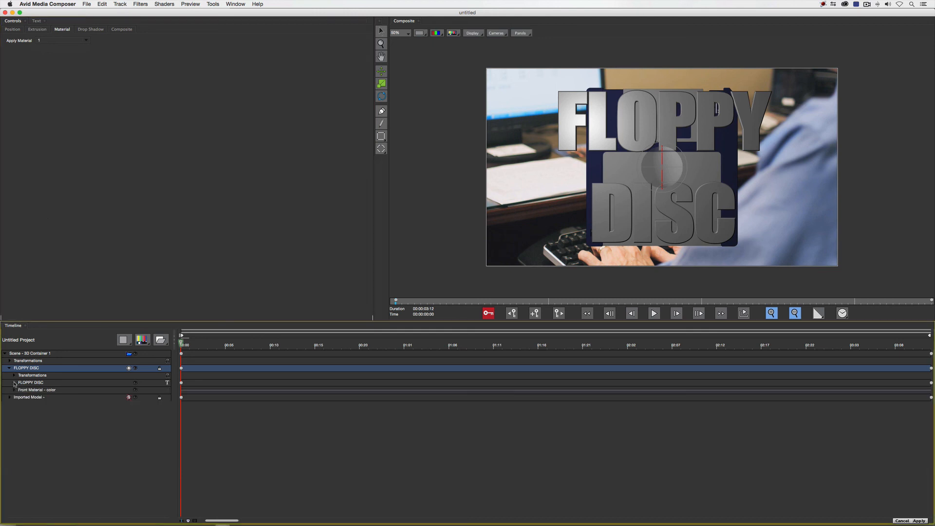
Set the Diffuse color of the FLOPPY DISC text's front material to a fully bright blue
{"action": "left_click", "coordinate": [13, 390]}
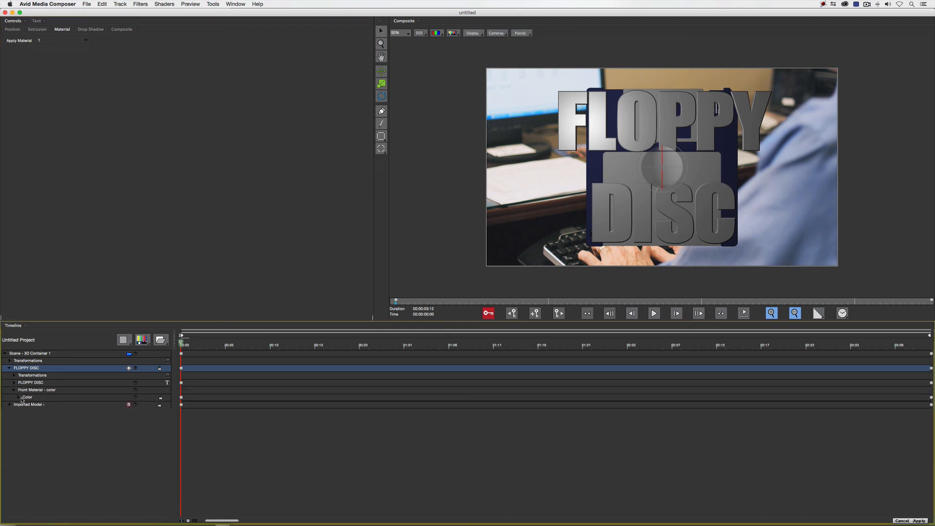
{"action": "left_click", "coordinate": [19, 397]}
{"action": "left_click", "coordinate": [22, 404]}
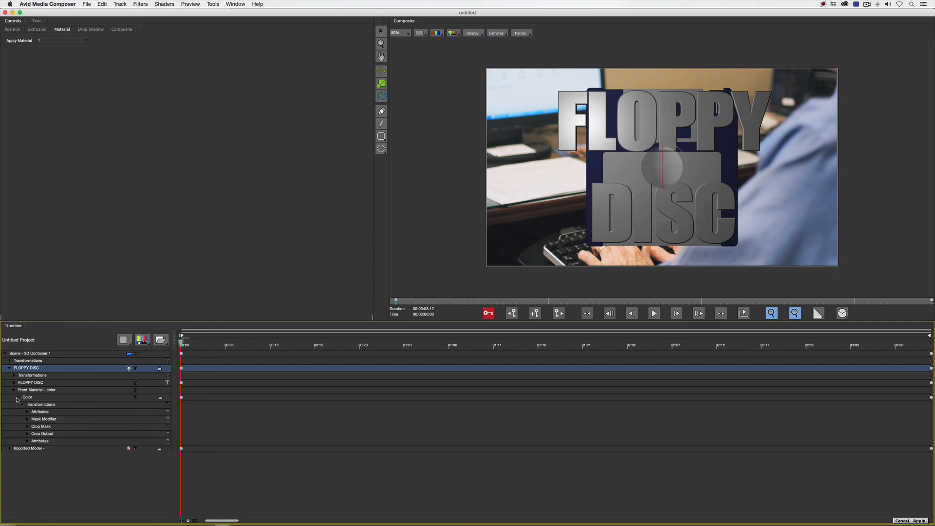
{"action": "left_click", "coordinate": [27, 412]}
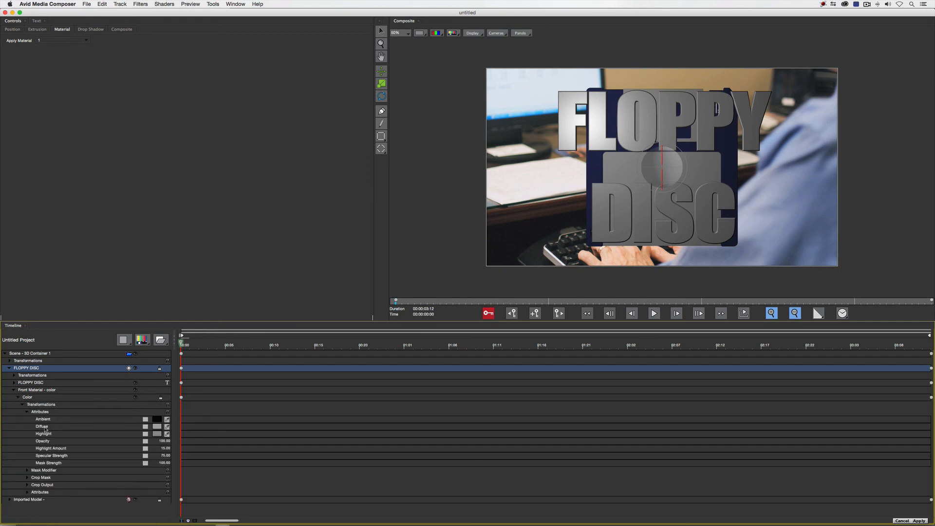
{"action": "left_click", "coordinate": [157, 427]}
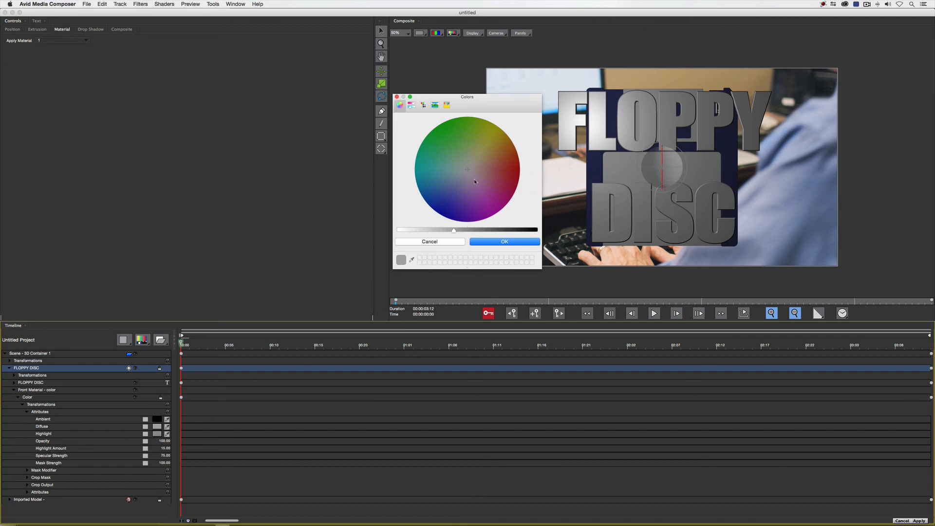
{"action": "left_click", "coordinate": [430, 207]}
{"action": "left_click_drag", "start_coordinate": [457, 237], "coordinate": [384, 232]}
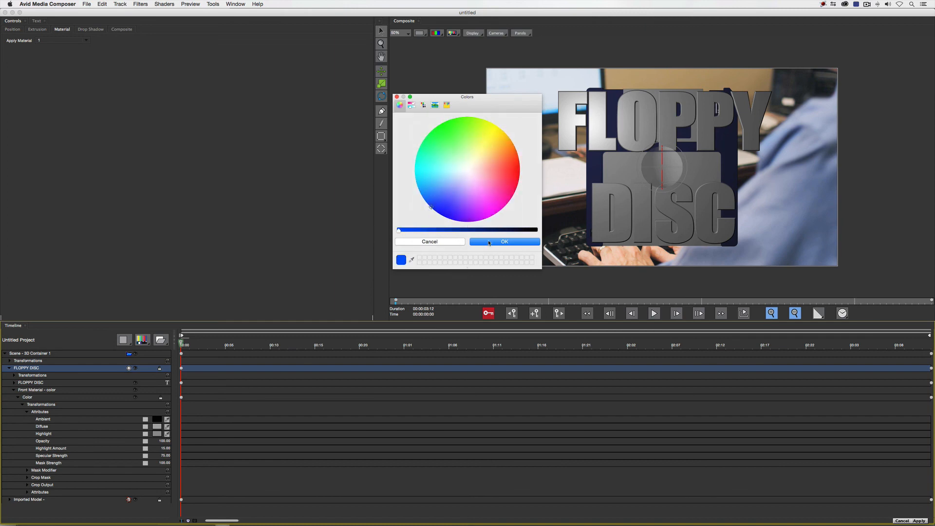
{"action": "left_click", "coordinate": [496, 241]}
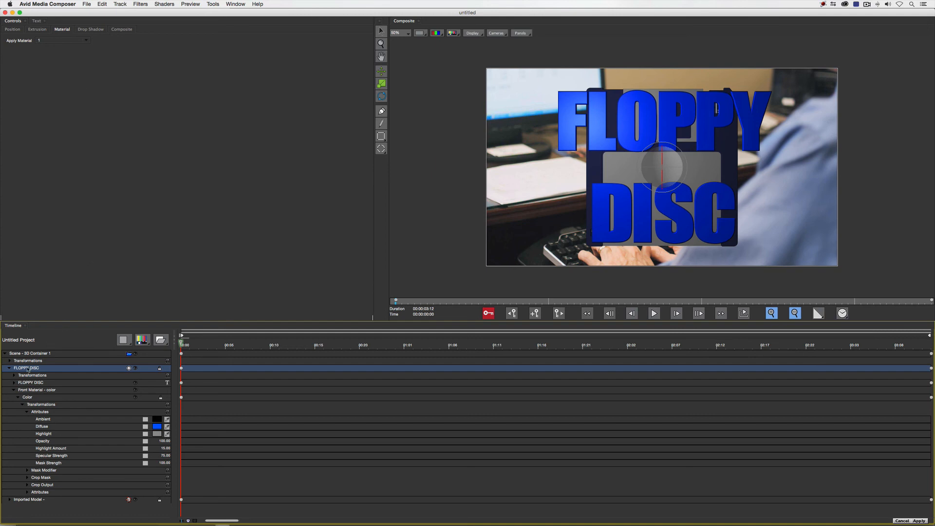
Add a Bend Taper Twist deformer to the FLOPPY DISC text and set its Bend Strength to -0.80
{"action": "left_click", "coordinate": [14, 29]}
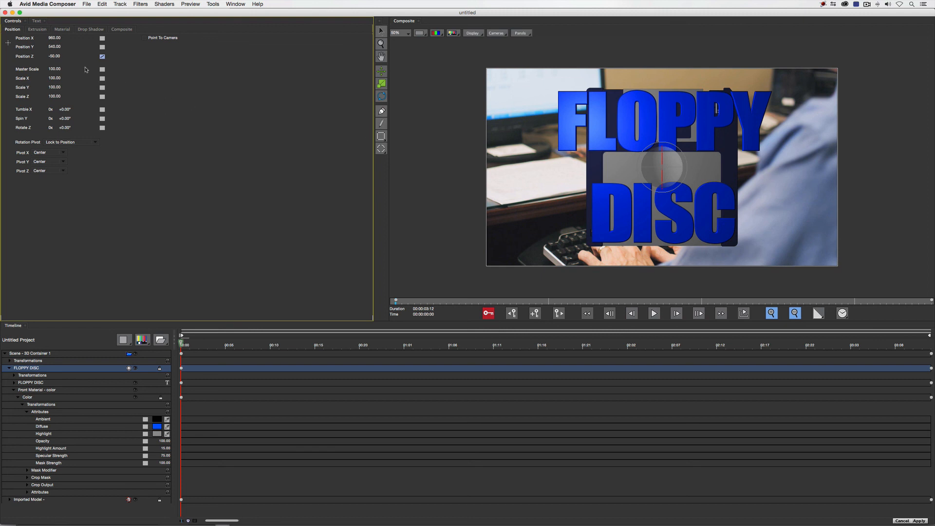
{"action": "left_click", "coordinate": [159, 3]}
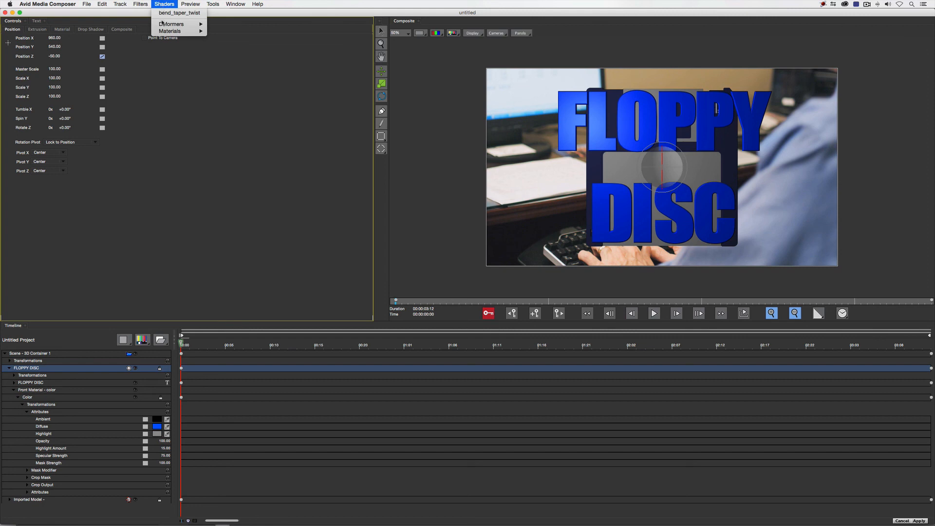
{"action": "mouse_move", "coordinate": [162, 23]}
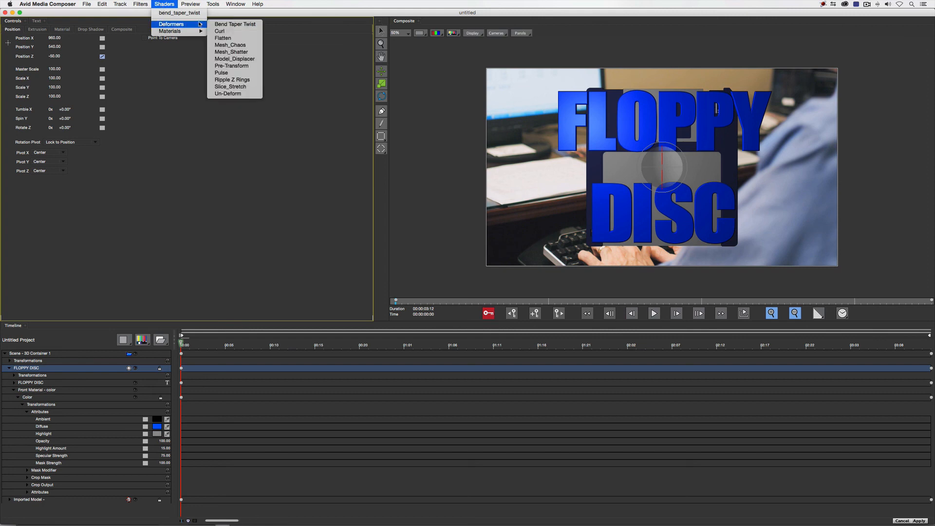
{"action": "left_click", "coordinate": [233, 24]}
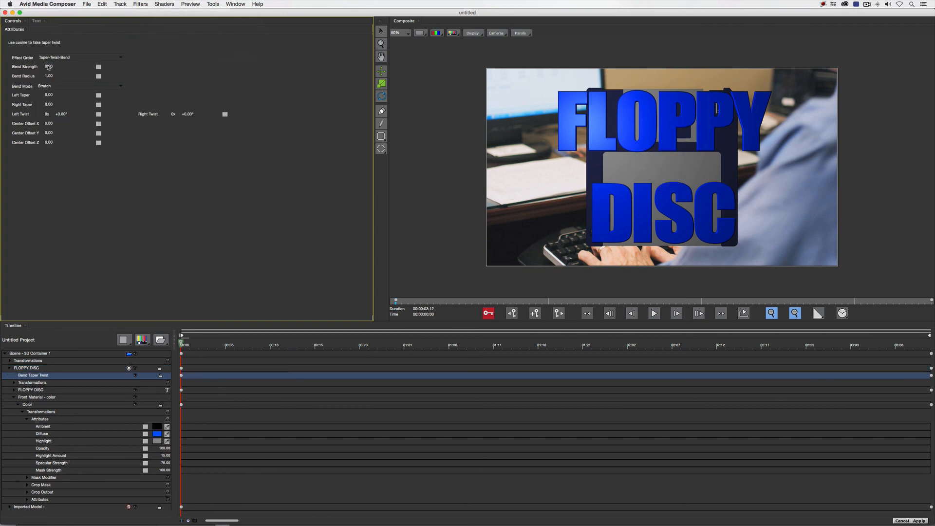
{"action": "left_click_drag", "start_coordinate": [49, 67], "coordinate": [48, 67]}
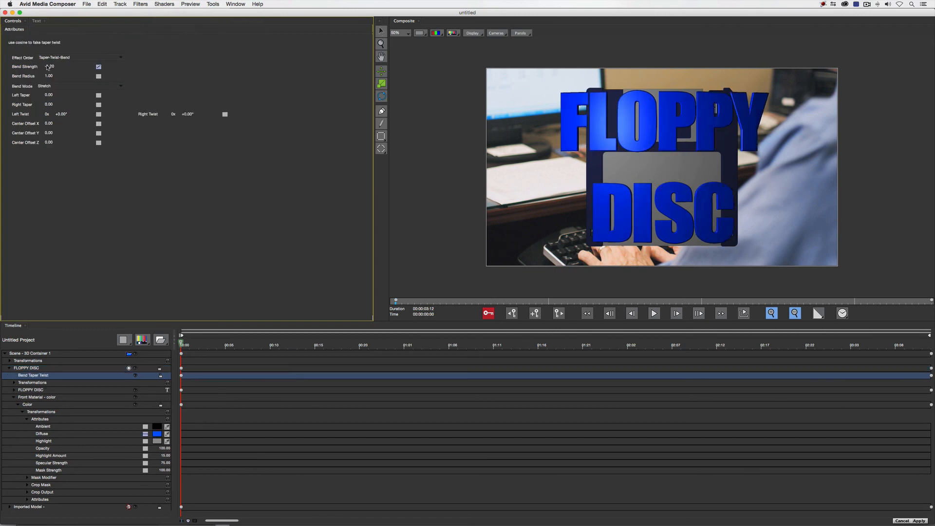
Try moving the FLOPPY DISC text farther forward of the diskette, first to Position Z -100 and then to -484
{"action": "left_click", "coordinate": [33, 368]}
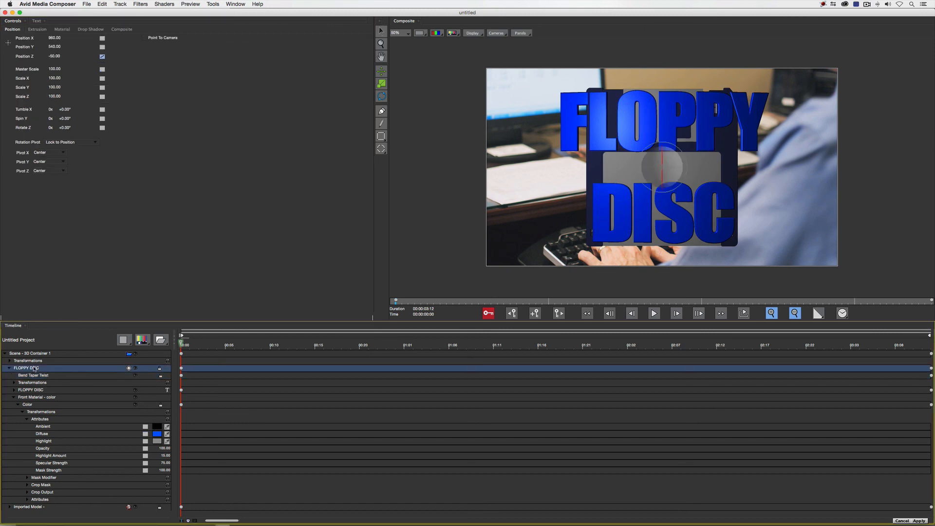
{"action": "left_click", "coordinate": [55, 55]}
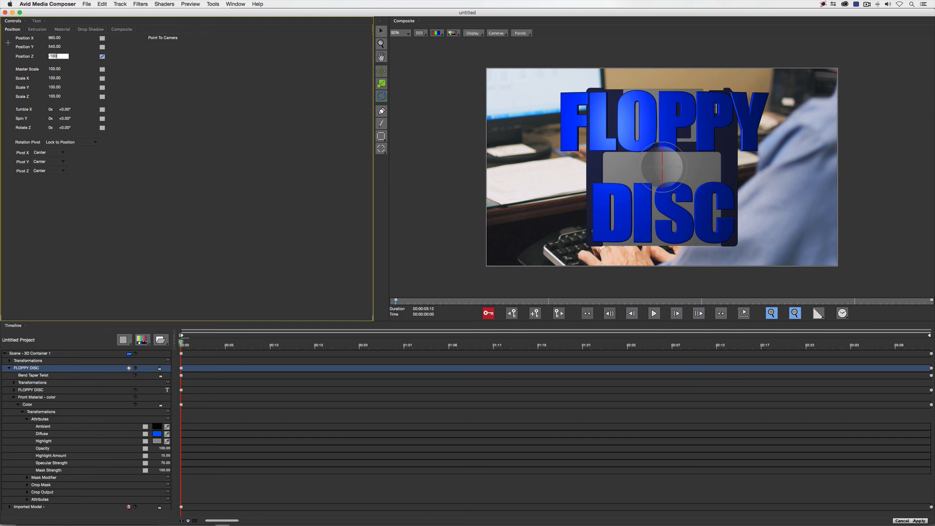
{"action": "key", "text": "Return"}
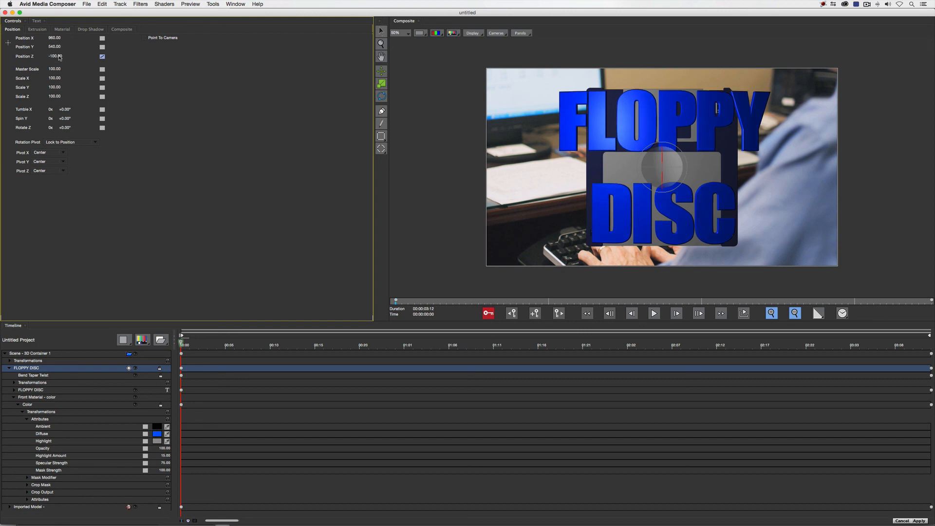
{"action": "left_click_drag", "start_coordinate": [59, 57], "coordinate": [59, 58]}
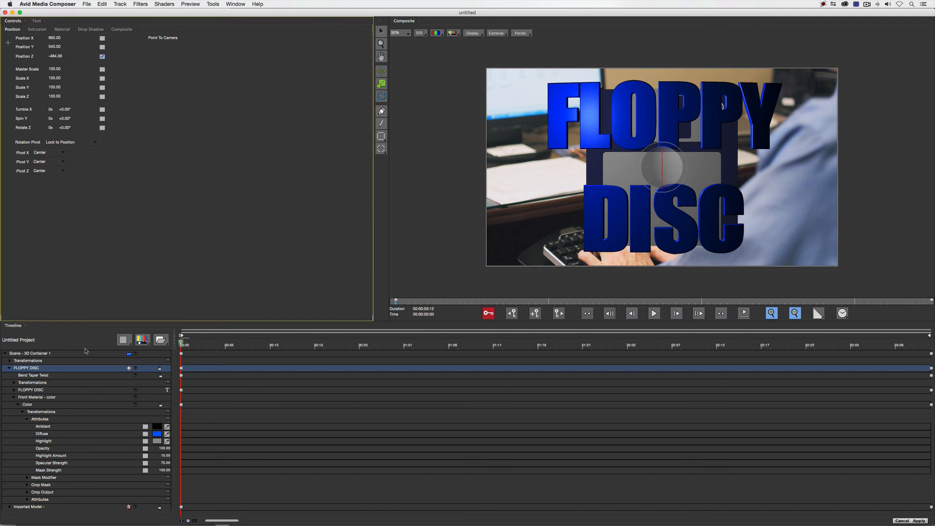
Strengthen the Bend Taper Twist curve on the FLOPPY DISC text with a Bend Strength of -2.40
{"action": "left_click", "coordinate": [41, 389]}
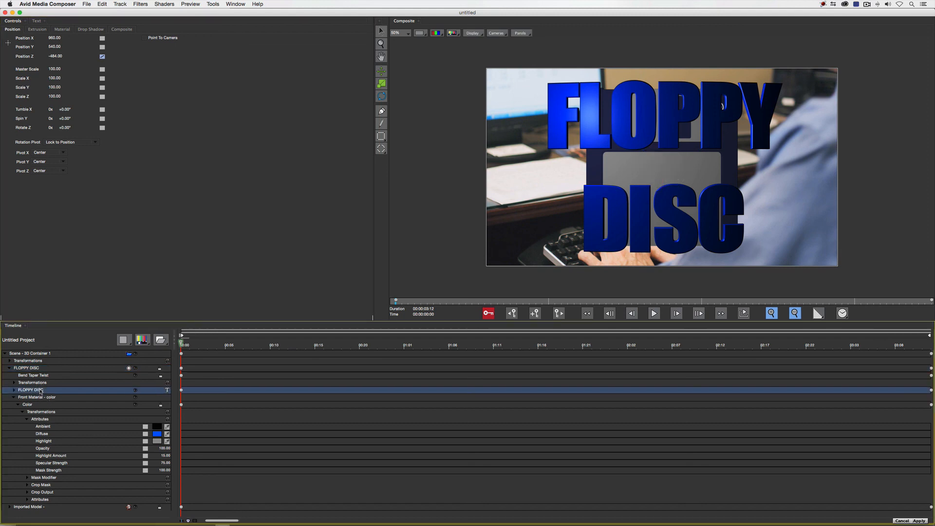
{"action": "left_click", "coordinate": [40, 376]}
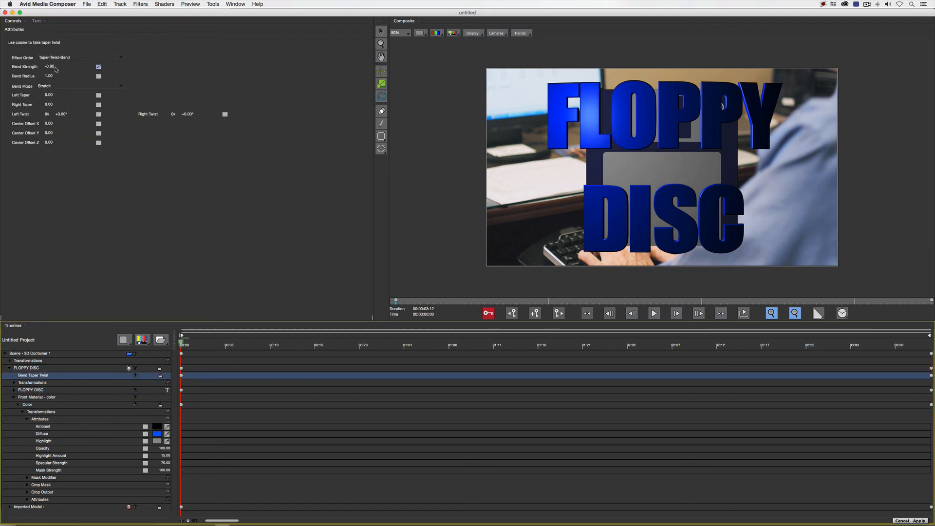
{"action": "left_click_drag", "start_coordinate": [54, 67], "coordinate": [49, 68]}
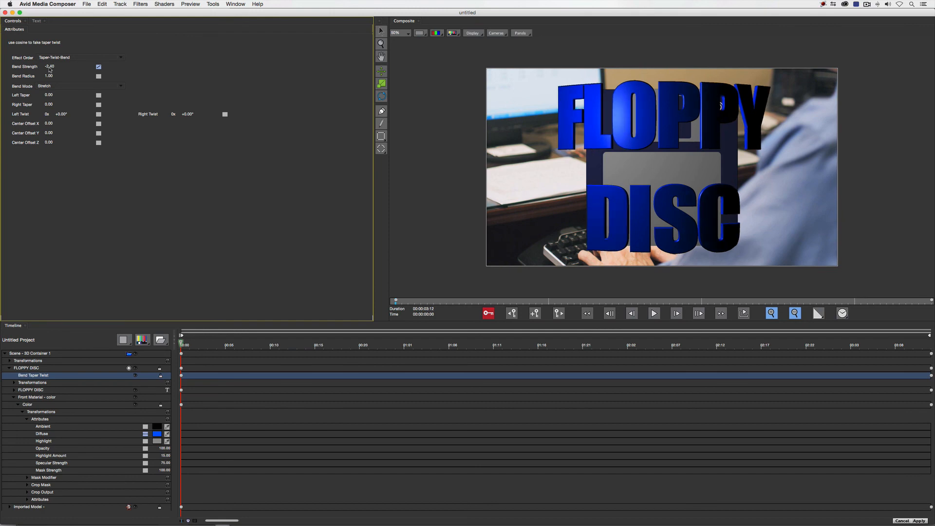
Push the whole 3D container back to Position Z 384 and rotate it freehand to check the bent text from an angle
{"action": "left_click", "coordinate": [38, 355]}
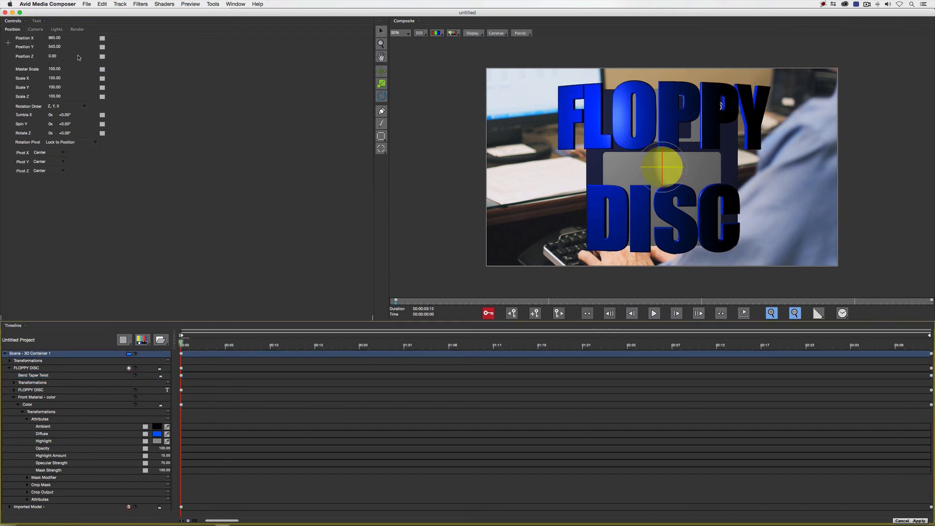
{"action": "left_click_drag", "start_coordinate": [52, 57], "coordinate": [53, 58]}
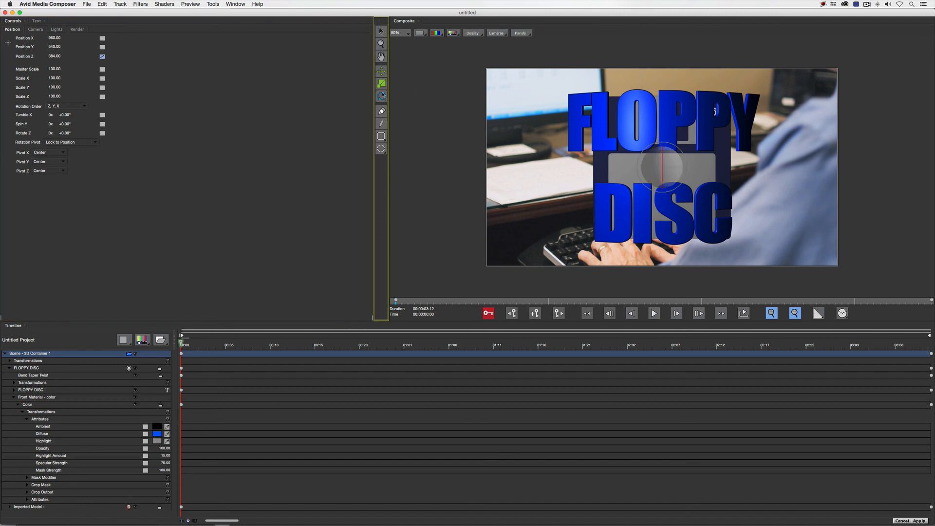
{"action": "left_click_drag", "start_coordinate": [655, 171], "coordinate": [142, 83]}
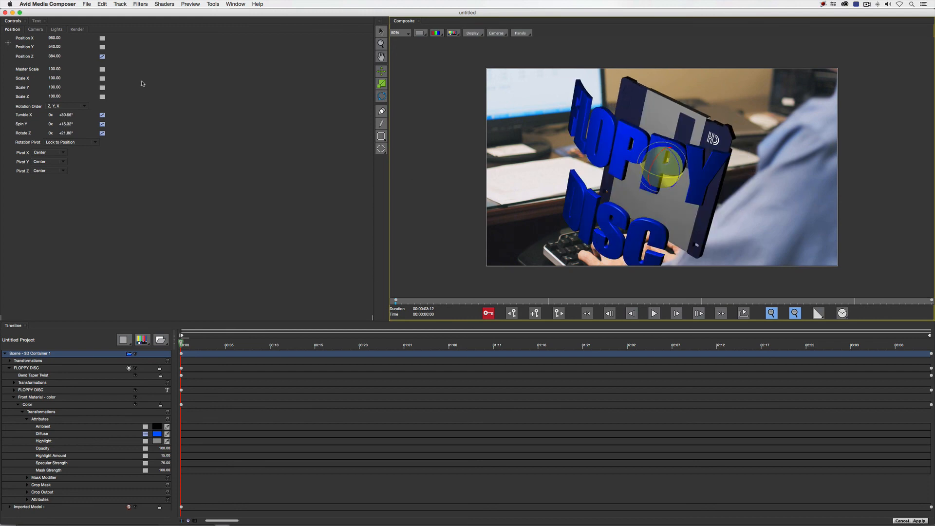
Bring the bent FLOPPY DISC text closer to the diskette by setting its Position Z to -200
{"action": "left_click", "coordinate": [42, 390]}
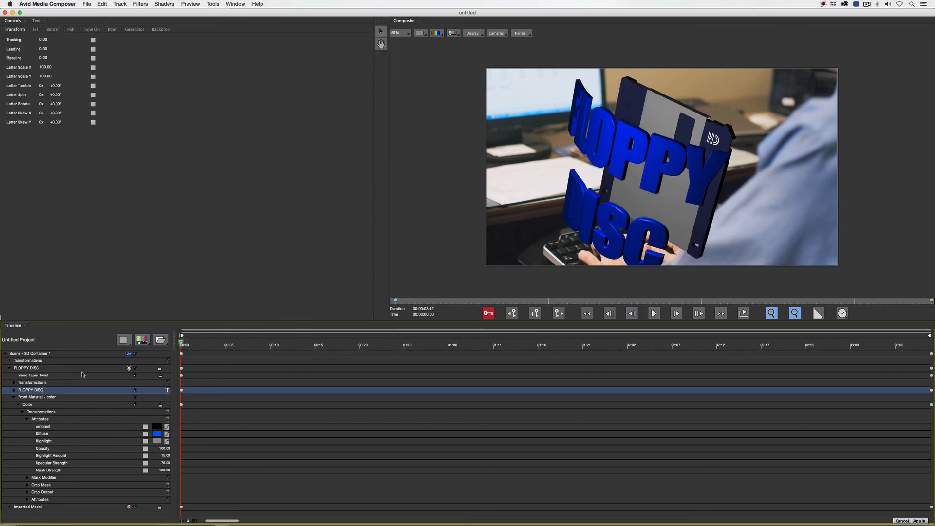
{"action": "left_click", "coordinate": [41, 369]}
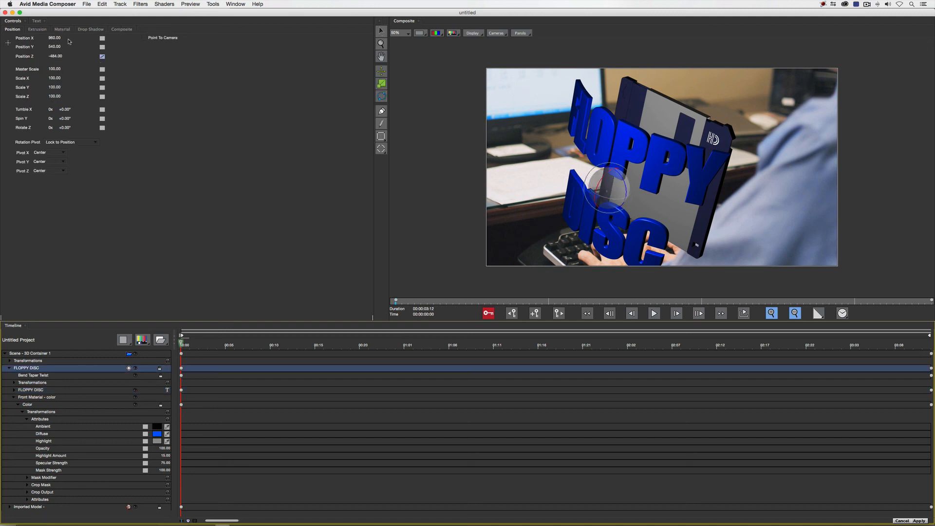
{"action": "left_click", "coordinate": [59, 56]}
{"action": "key", "text": "BackSpace"}
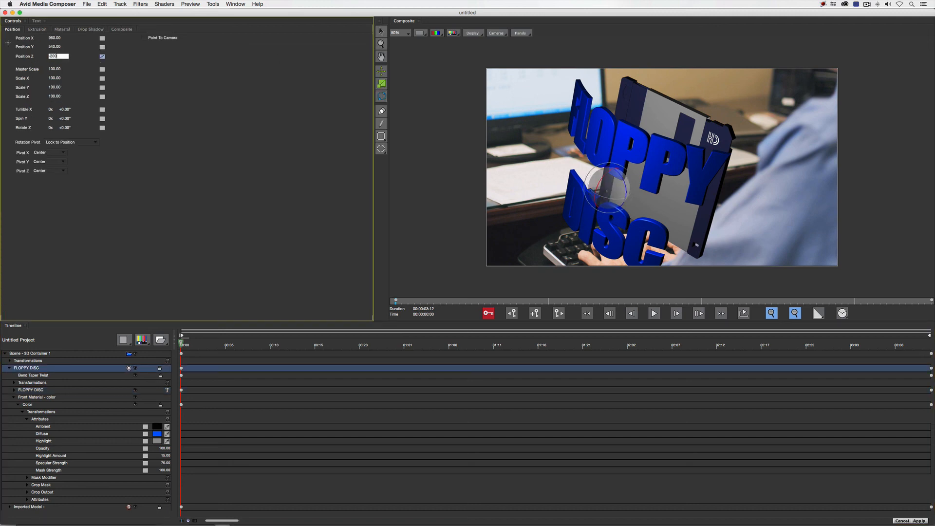
{"action": "key", "text": "Return"}
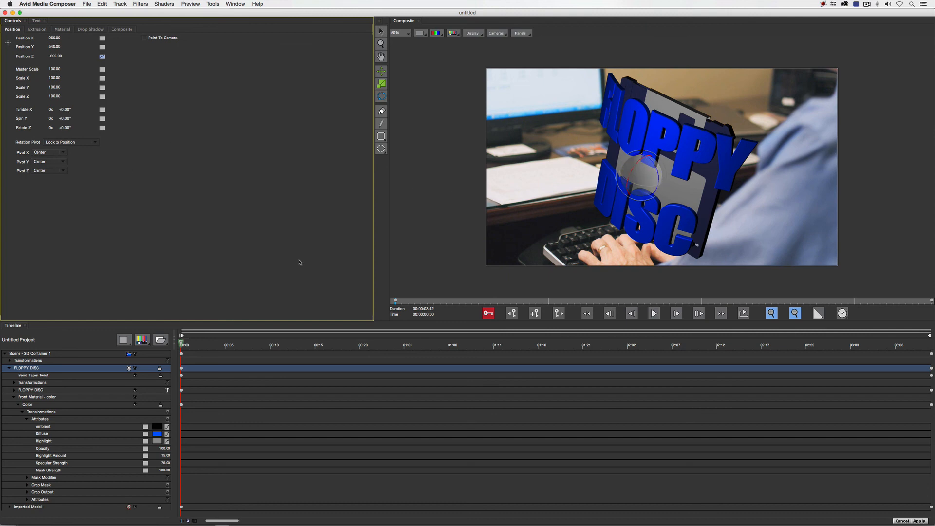
Straighten the 3D container by setting its Tumble X, Spin Y and Rotate Z to 0
{"action": "left_click", "coordinate": [63, 355]}
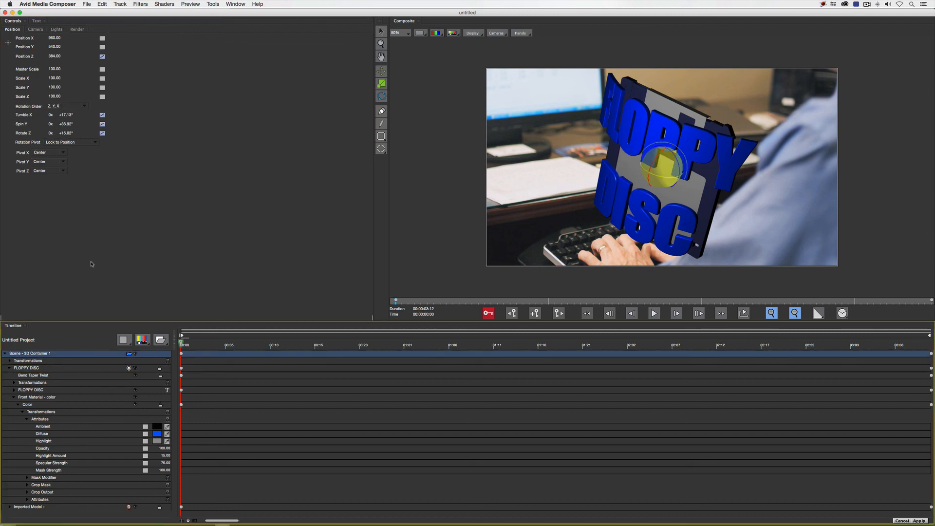
{"action": "left_click", "coordinate": [71, 115]}
{"action": "key", "text": "BackSpace"}
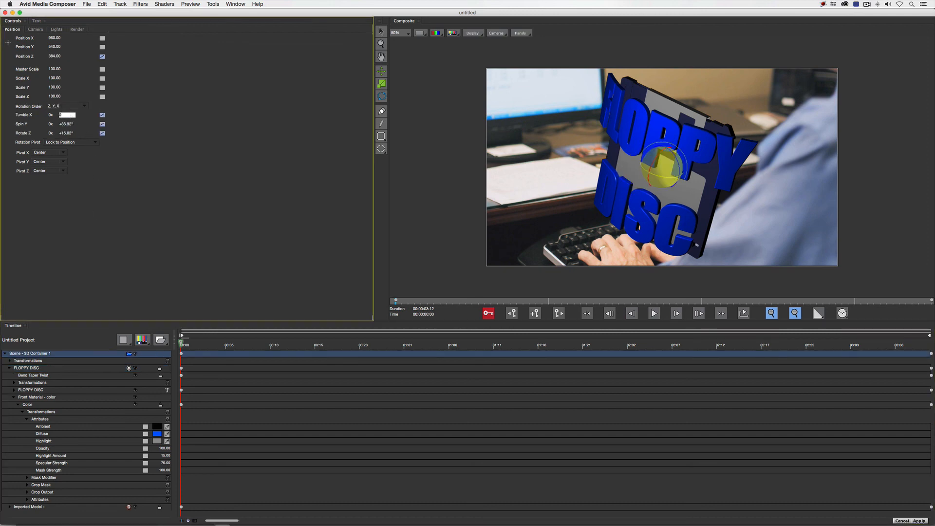
{"action": "type", "text": "0"}
{"action": "key", "text": "Tab"}
{"action": "key", "text": "Tab"}
{"action": "type", "text": "0"}
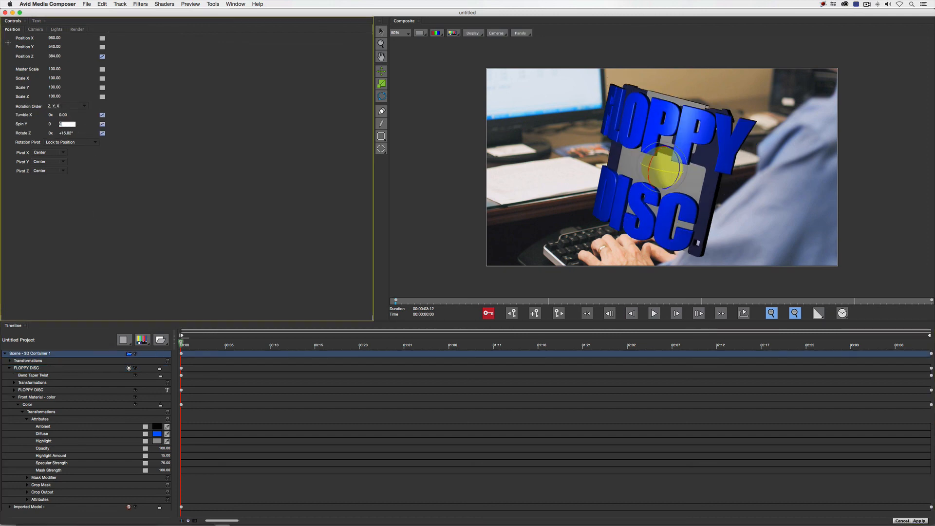
{"action": "key", "text": "Tab"}
{"action": "key", "text": "Tab"}
{"action": "type", "text": "0"}
{"action": "key", "text": "Tab"}
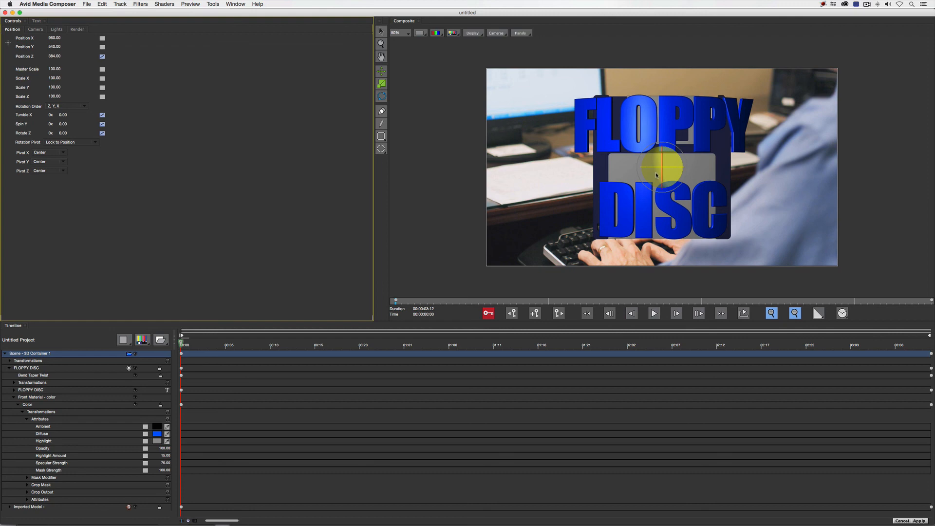
Animate the 3D container with different freehand rotations at its first and last keyframes, and apply the title to the clip
{"action": "left_click", "coordinate": [181, 354]}
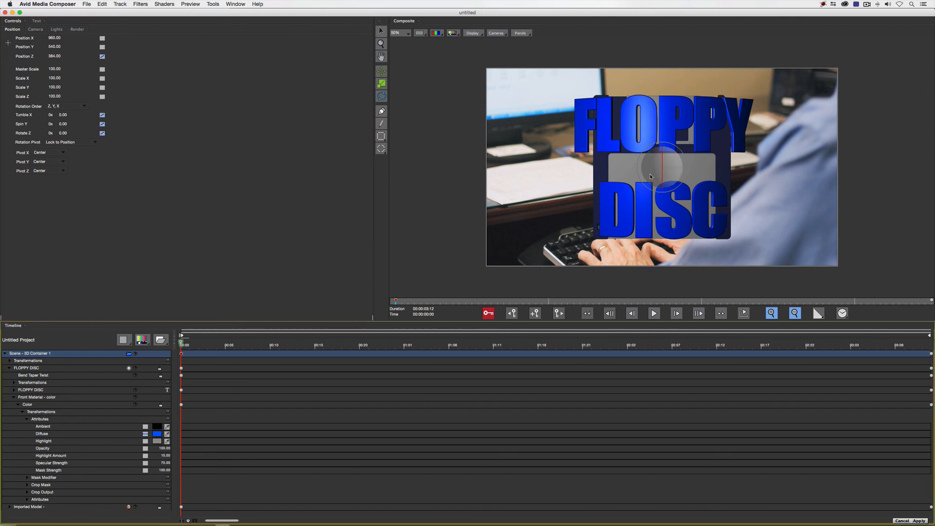
{"action": "left_click_drag", "start_coordinate": [660, 166], "coordinate": [692, 190]}
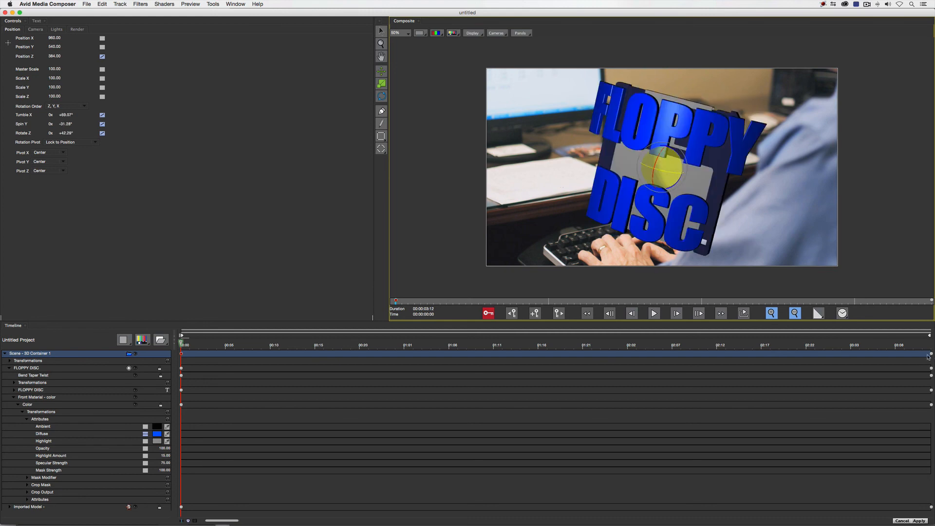
{"action": "left_click", "coordinate": [930, 354]}
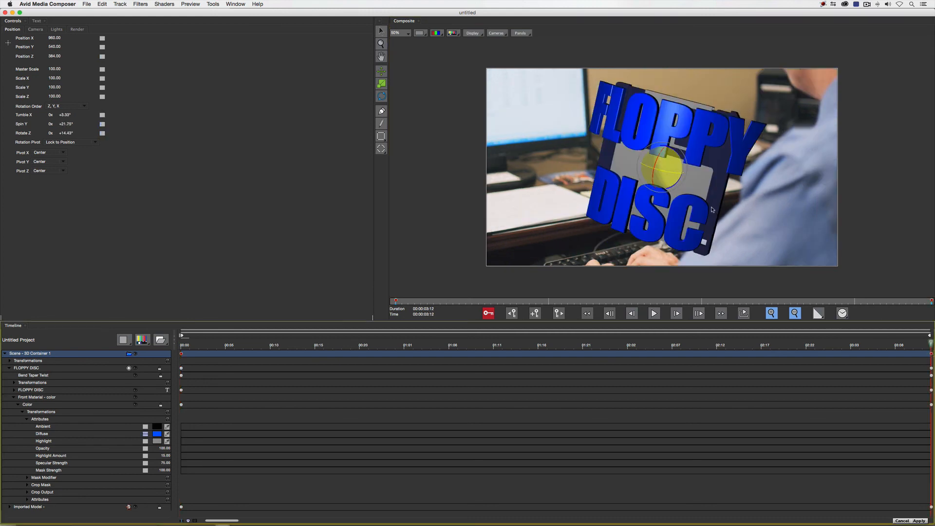
{"action": "left_click_drag", "start_coordinate": [650, 177], "coordinate": [170, 354]}
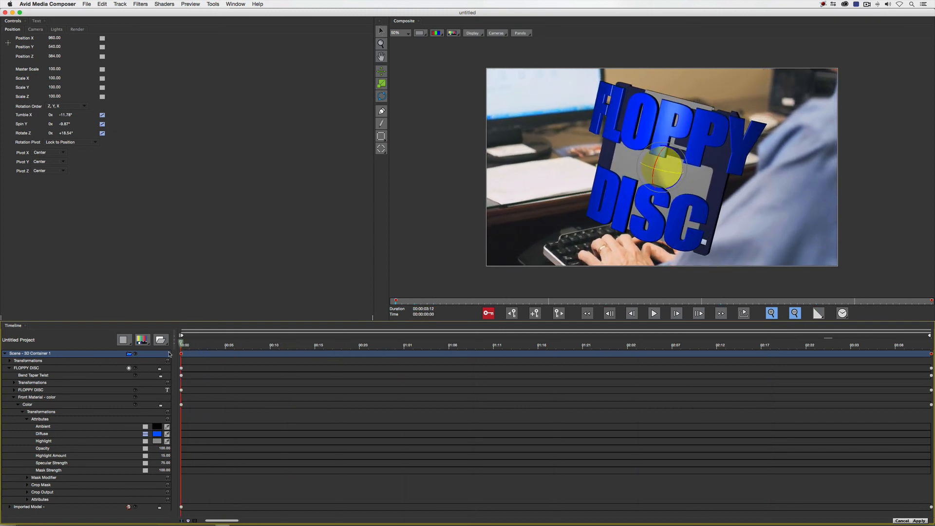
{"action": "left_click", "coordinate": [919, 521]}
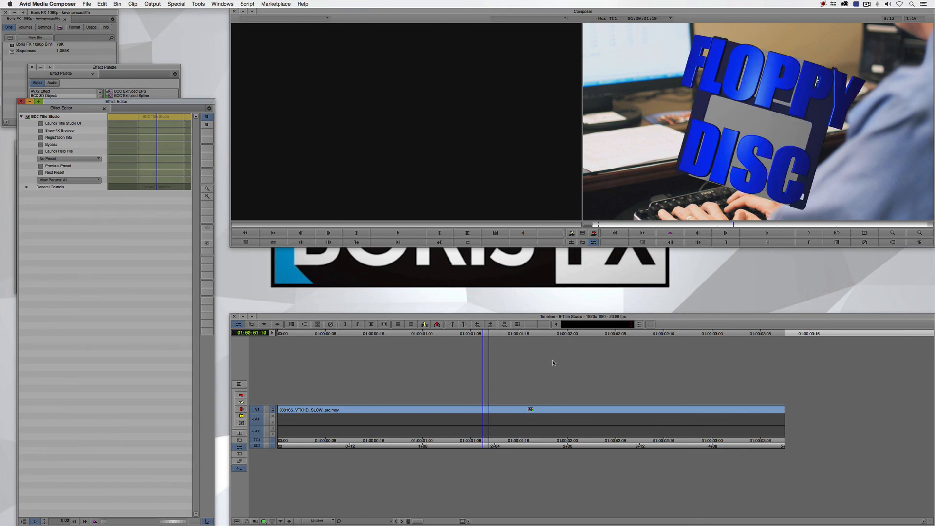
Return to the Media Composer sequences, open the 7-Transitions sequence and play it from the start
{"action": "left_click_drag", "start_coordinate": [463, 405], "coordinate": [241, 423]}
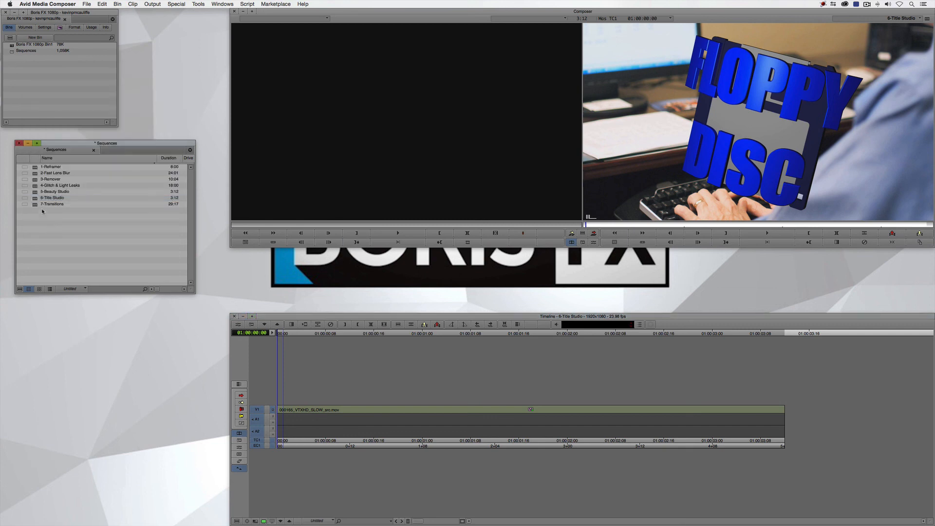
{"action": "double_click", "coordinate": [35, 204]}
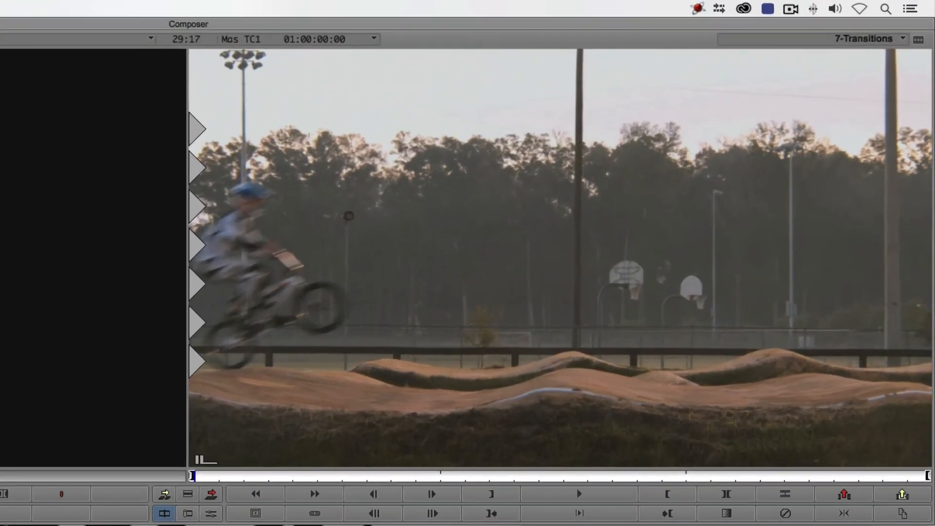
{"action": "key", "text": "space"}
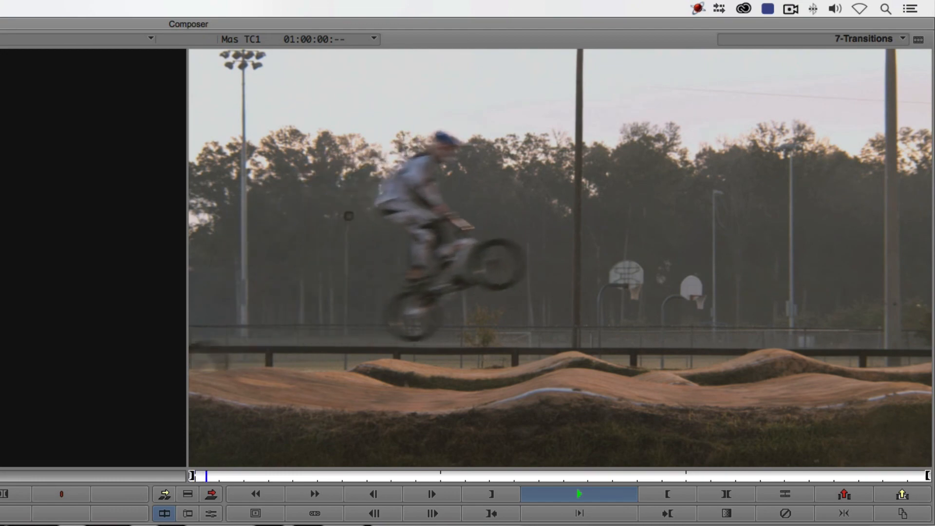
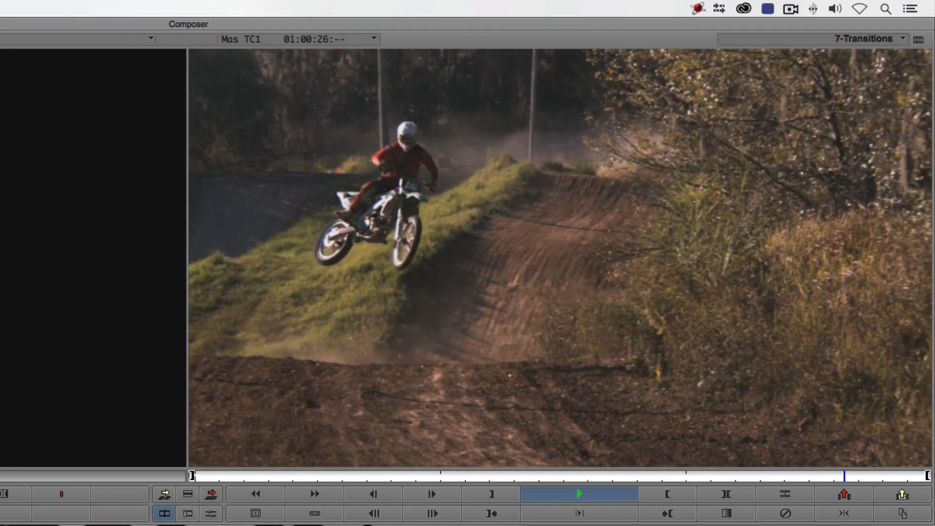
Stop the playback of the 7-Transitions sequence near its end, during the motocross jump shot
{"action": "key", "text": "space"}
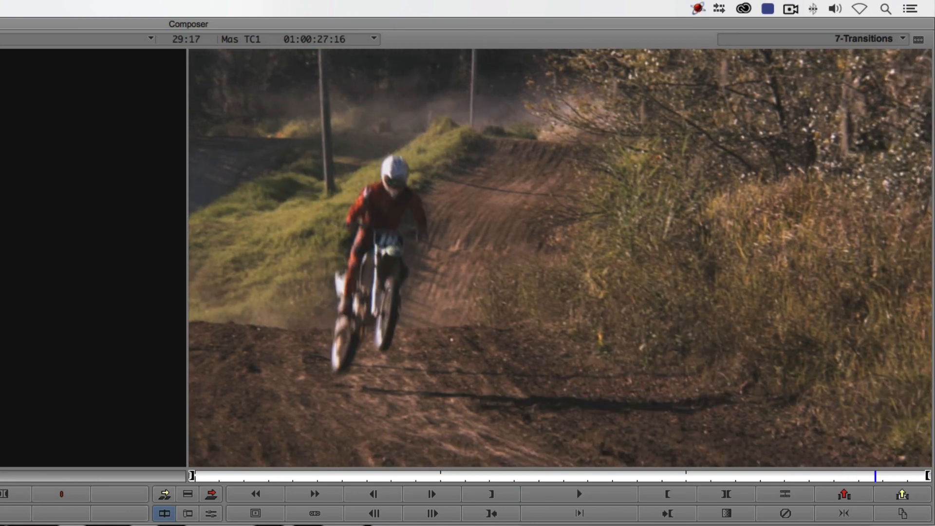